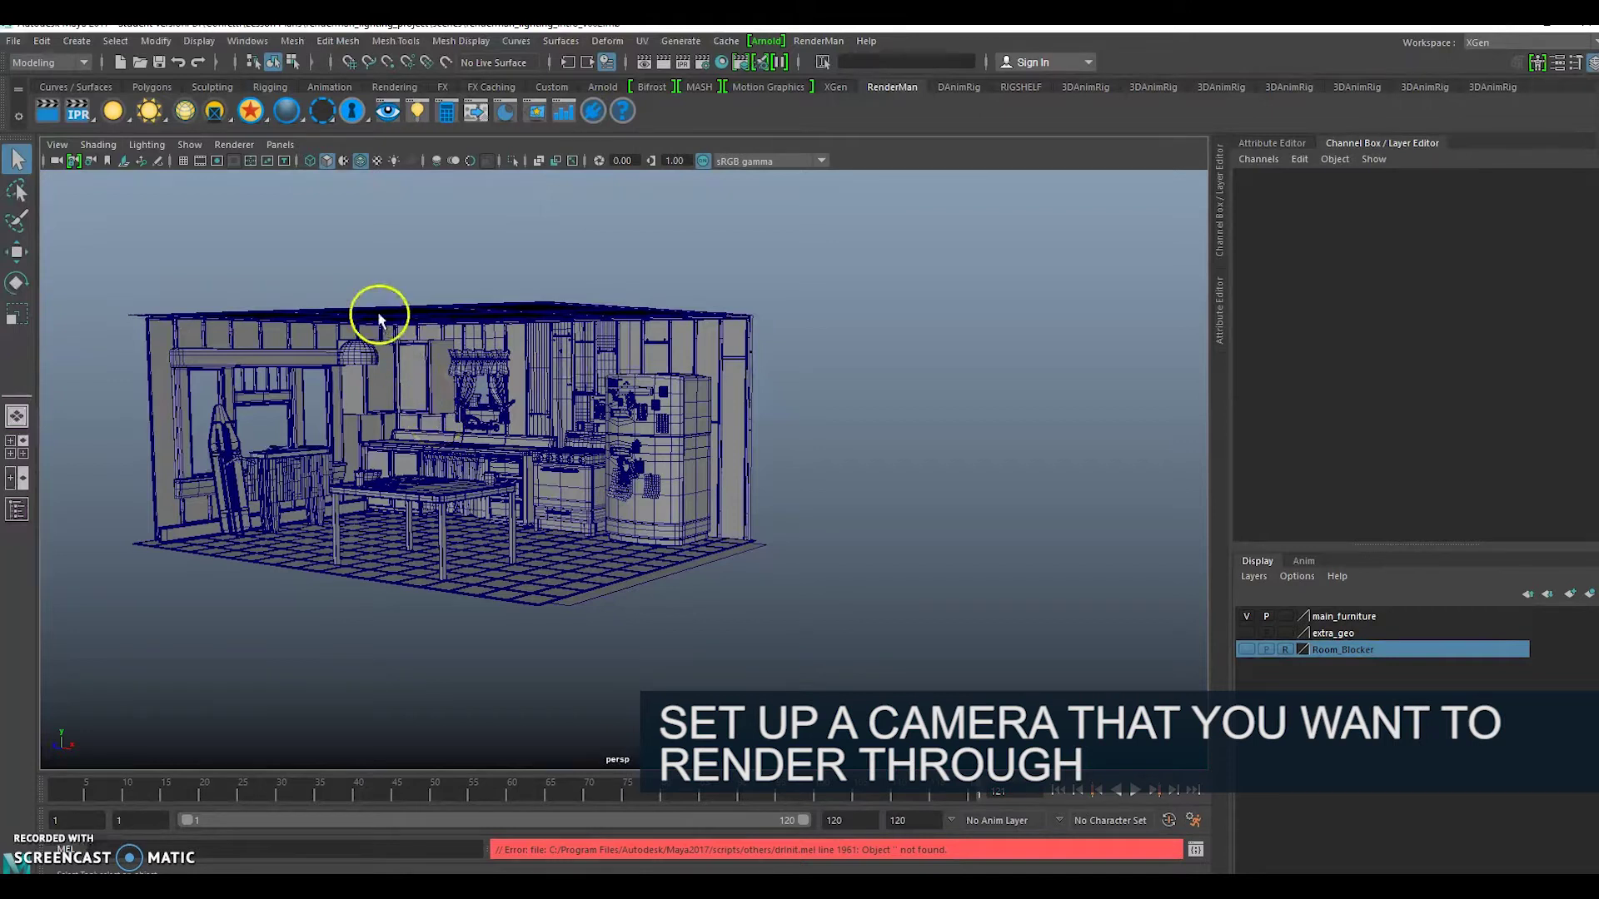
- Look through the Cm_RENDERme camera in the viewport
{"action": "left_click", "coordinate": [280, 146]}
{"action": "mouse_move", "coordinate": [307, 164]}
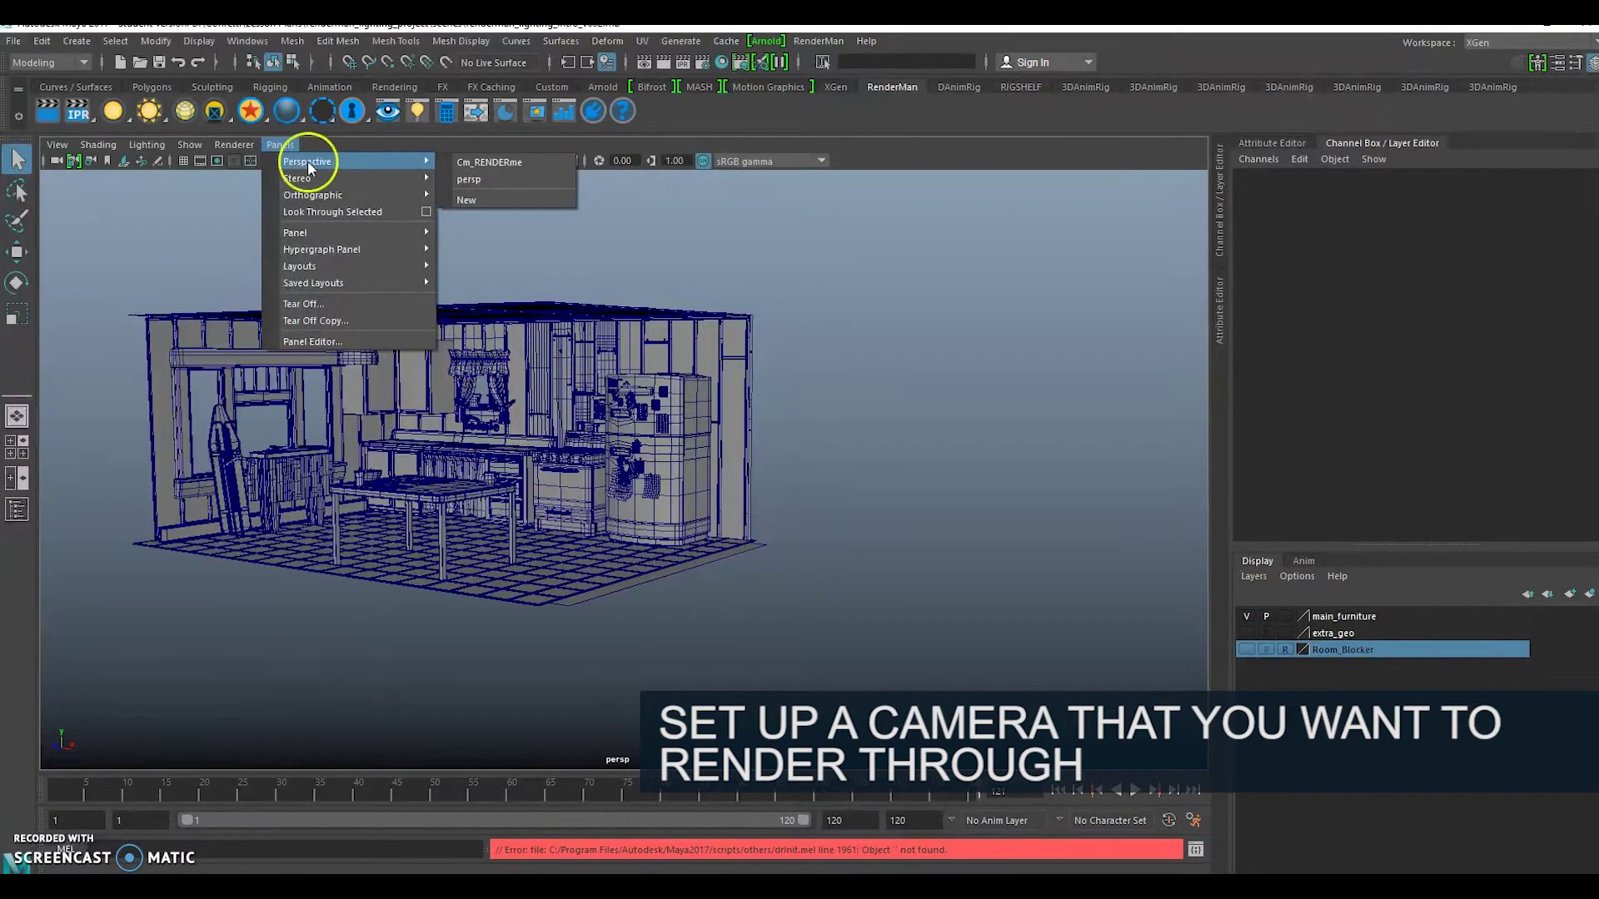
{"action": "left_click", "coordinate": [514, 162]}
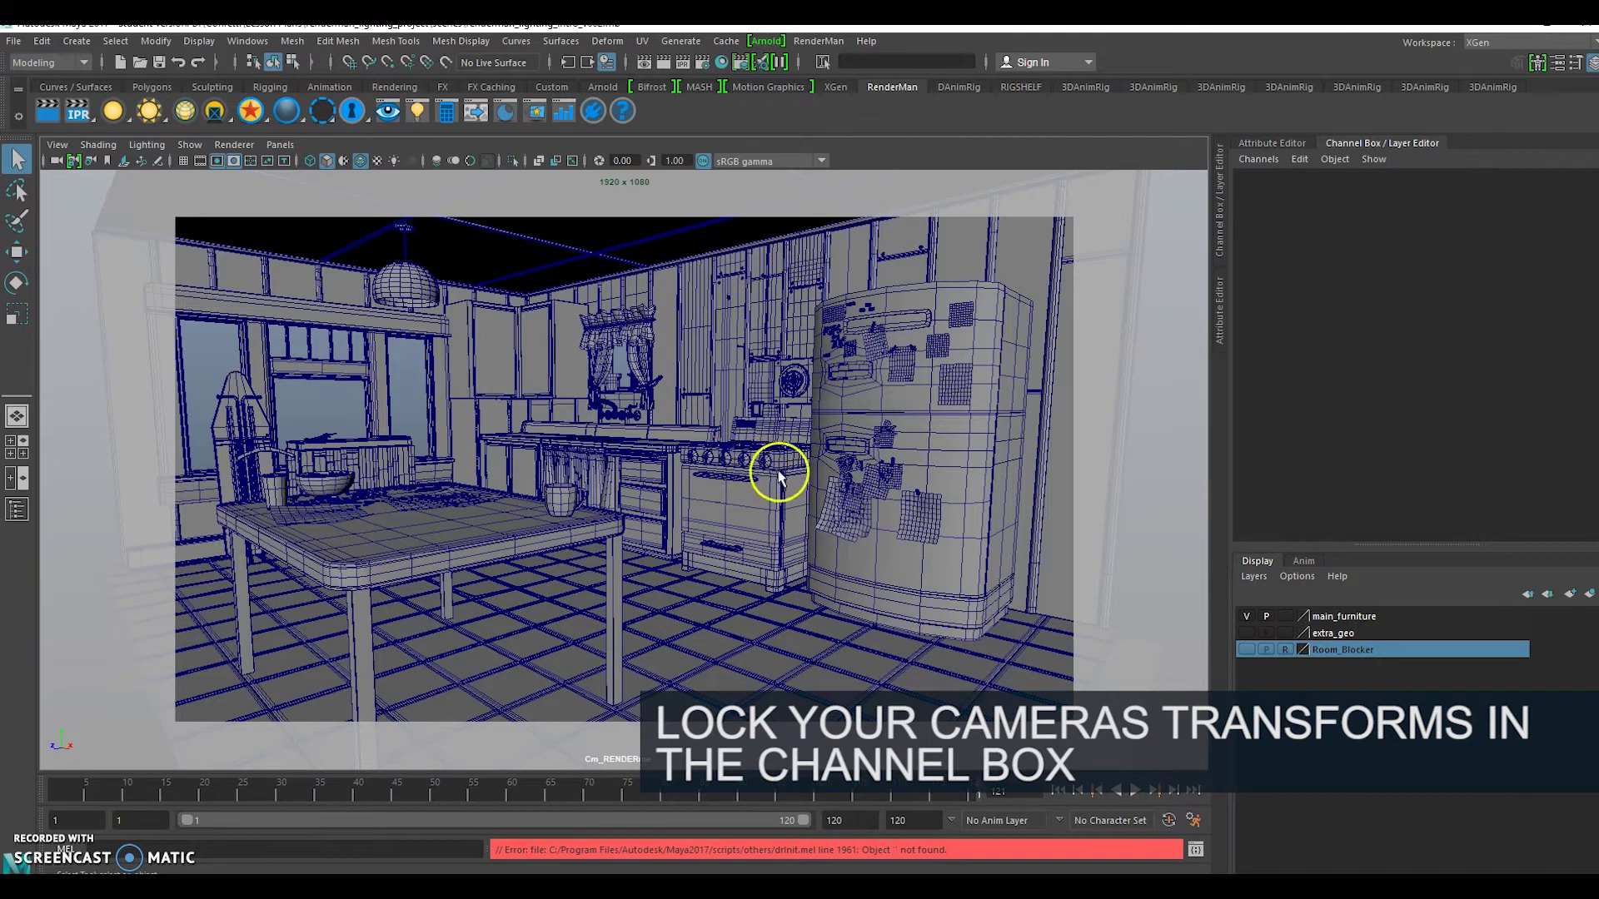
- Select the Cm_RENDERme camera and lock its translate, rotate, scale and visibility channels
{"action": "left_click", "coordinate": [1592, 64]}
{"action": "left_click", "coordinate": [1592, 64]}
{"action": "left_click", "coordinate": [55, 161]}
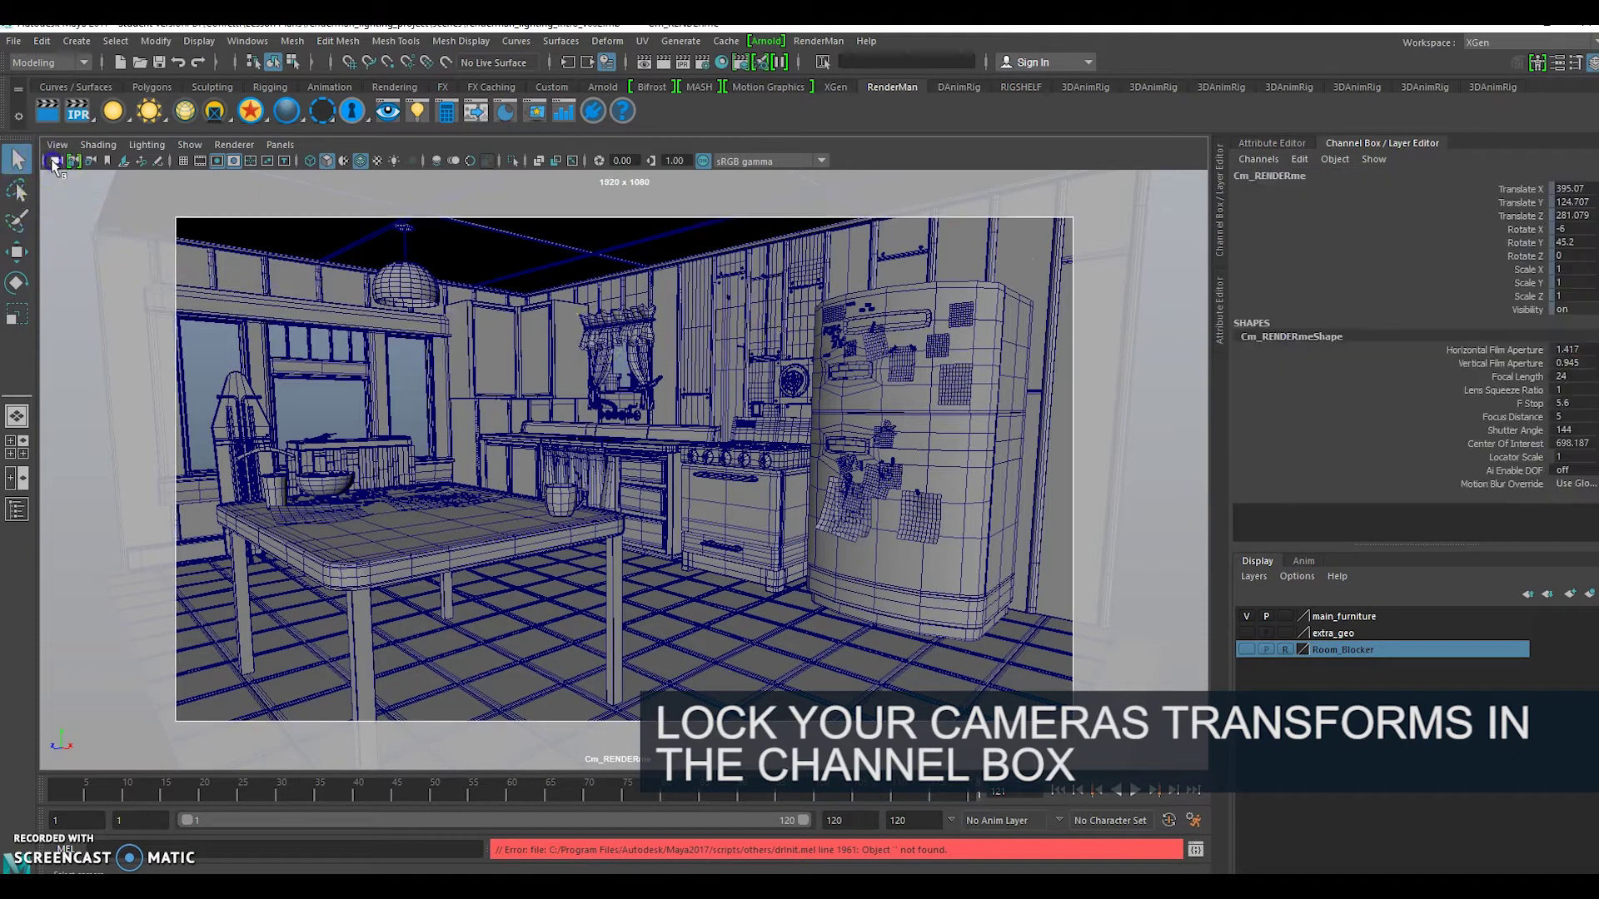
{"action": "left_click_drag", "start_coordinate": [1522, 190], "coordinate": [1520, 310]}
{"action": "right_click", "coordinate": [1520, 313]}
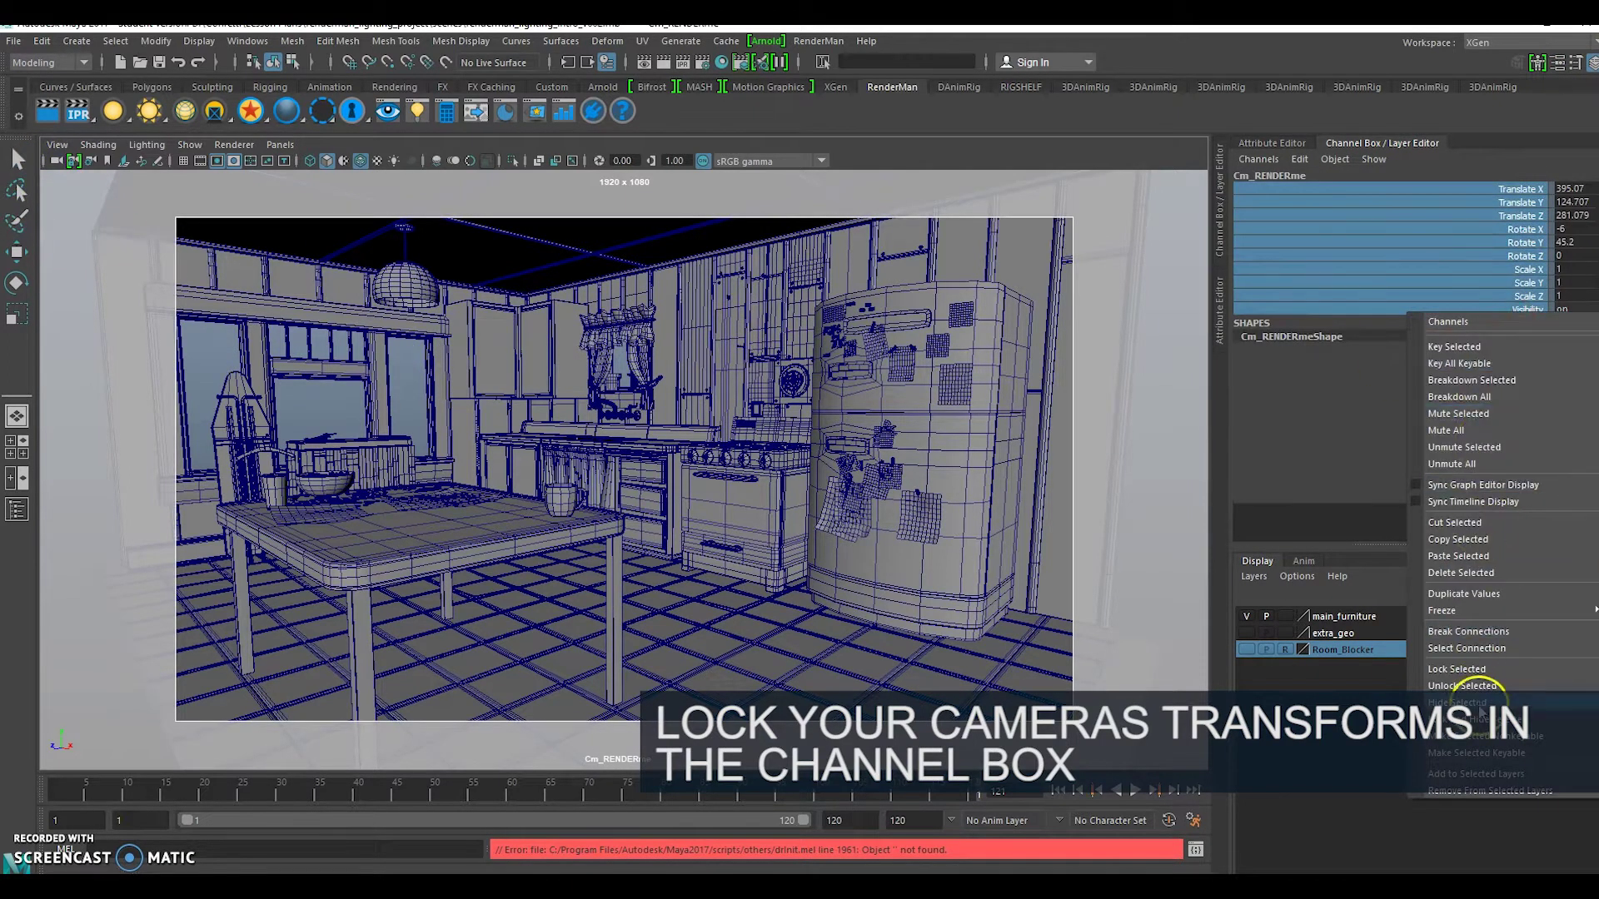
{"action": "left_click", "coordinate": [1481, 671]}
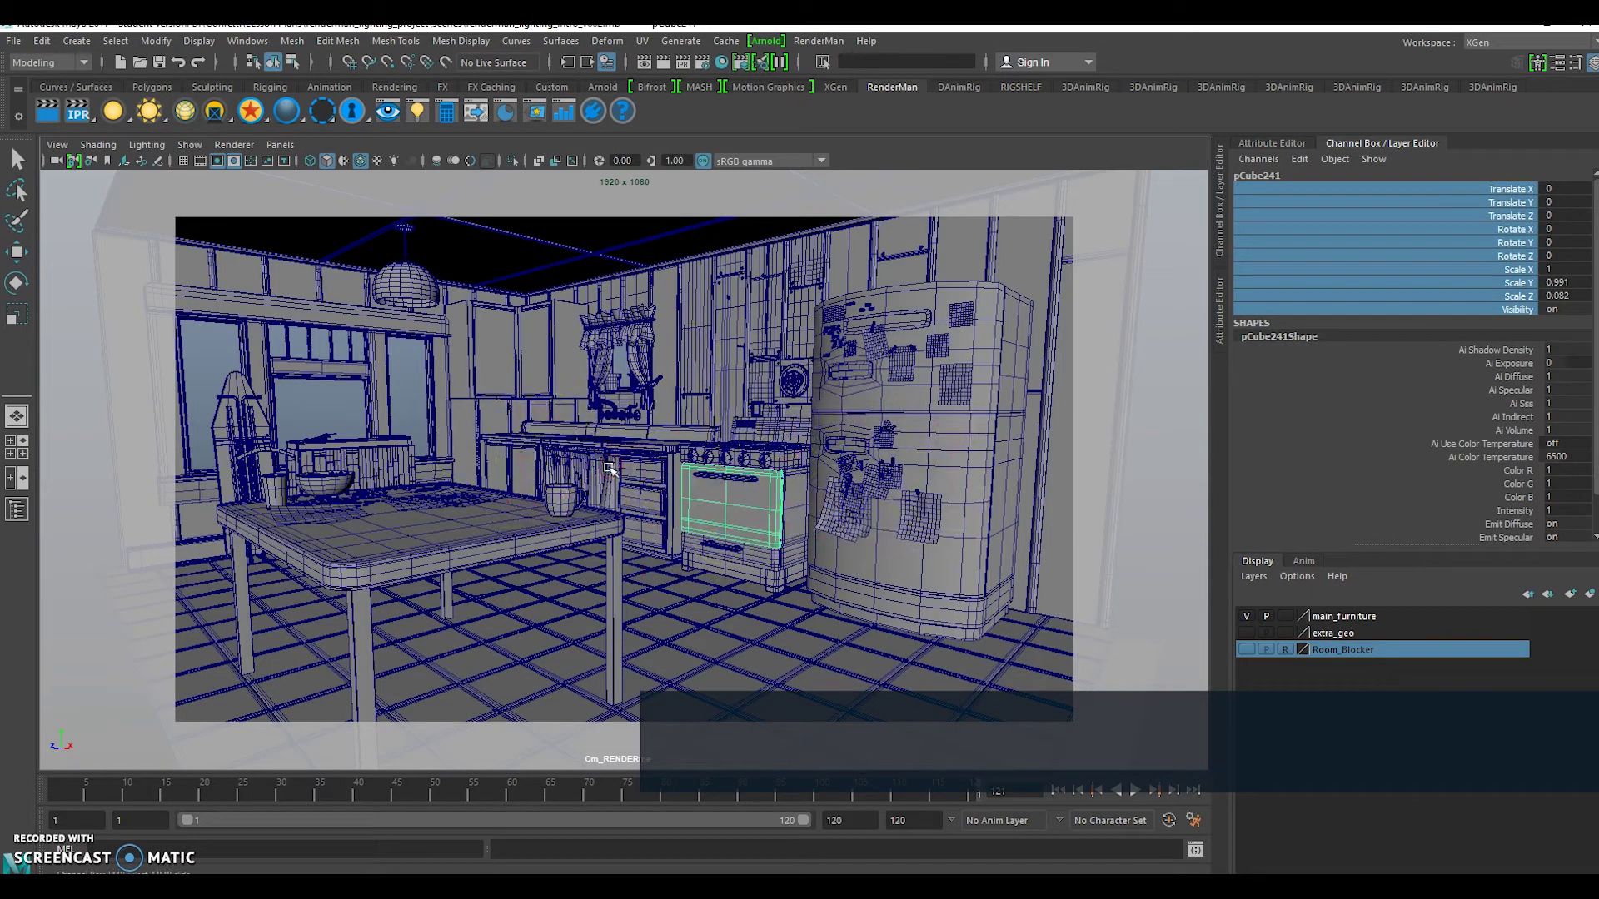
- Switch the viewport to the persp camera and view the whole kitchen from outside
{"action": "left_click", "coordinate": [280, 144]}
{"action": "mouse_move", "coordinate": [366, 171]}
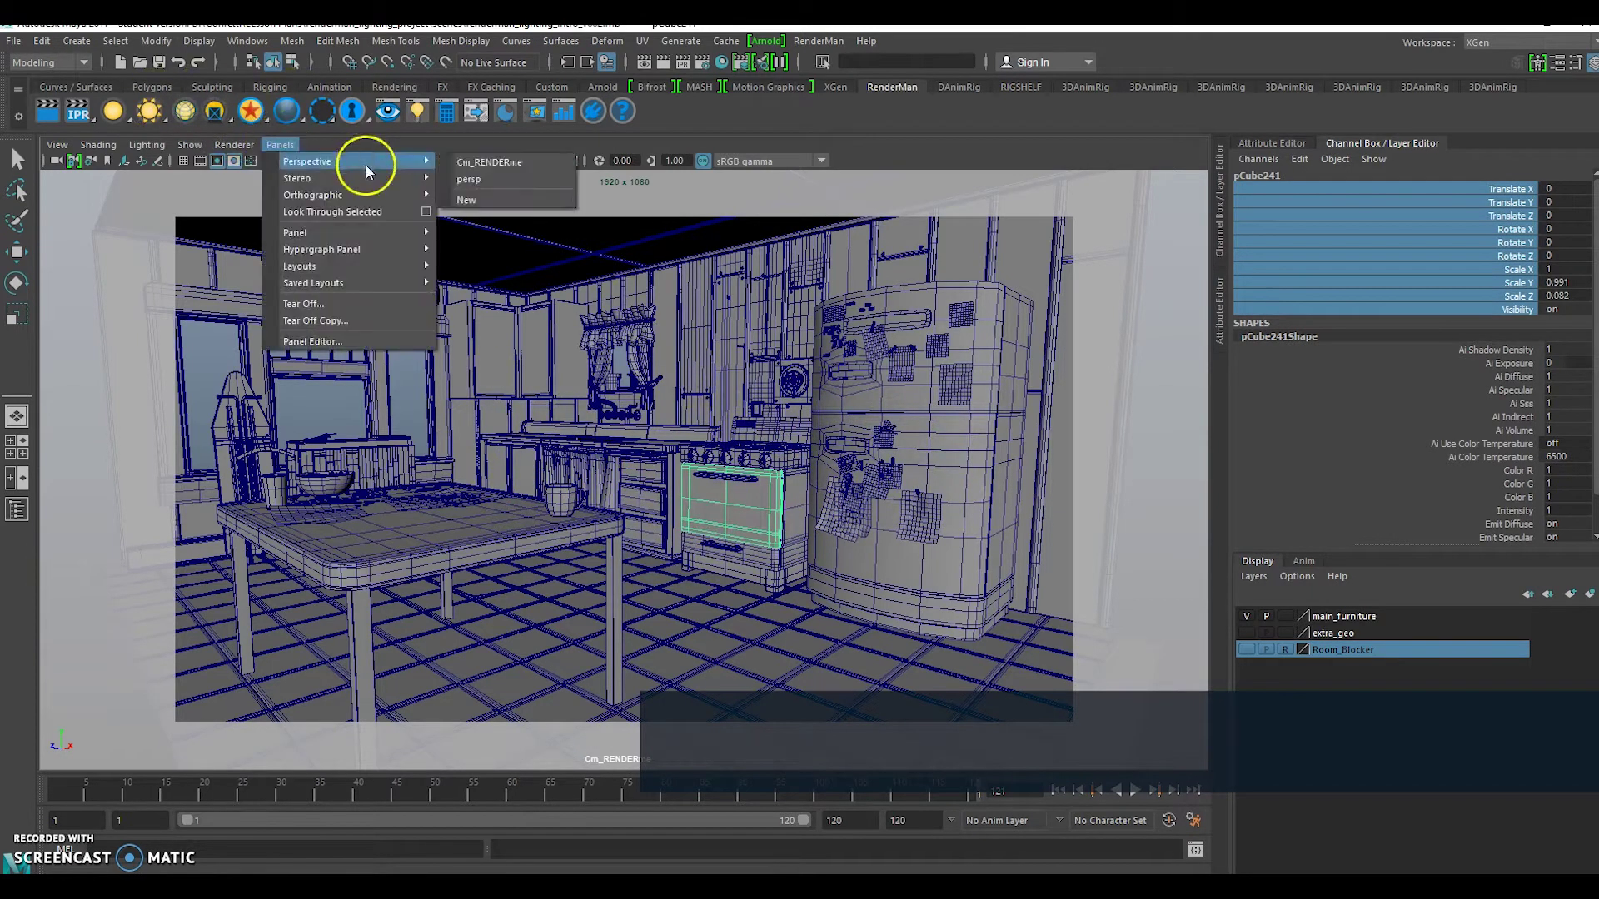
{"action": "left_click", "coordinate": [511, 179]}
{"action": "right_click_drag", "start_coordinate": [874, 507], "coordinate": [757, 467], "text": "alt"}
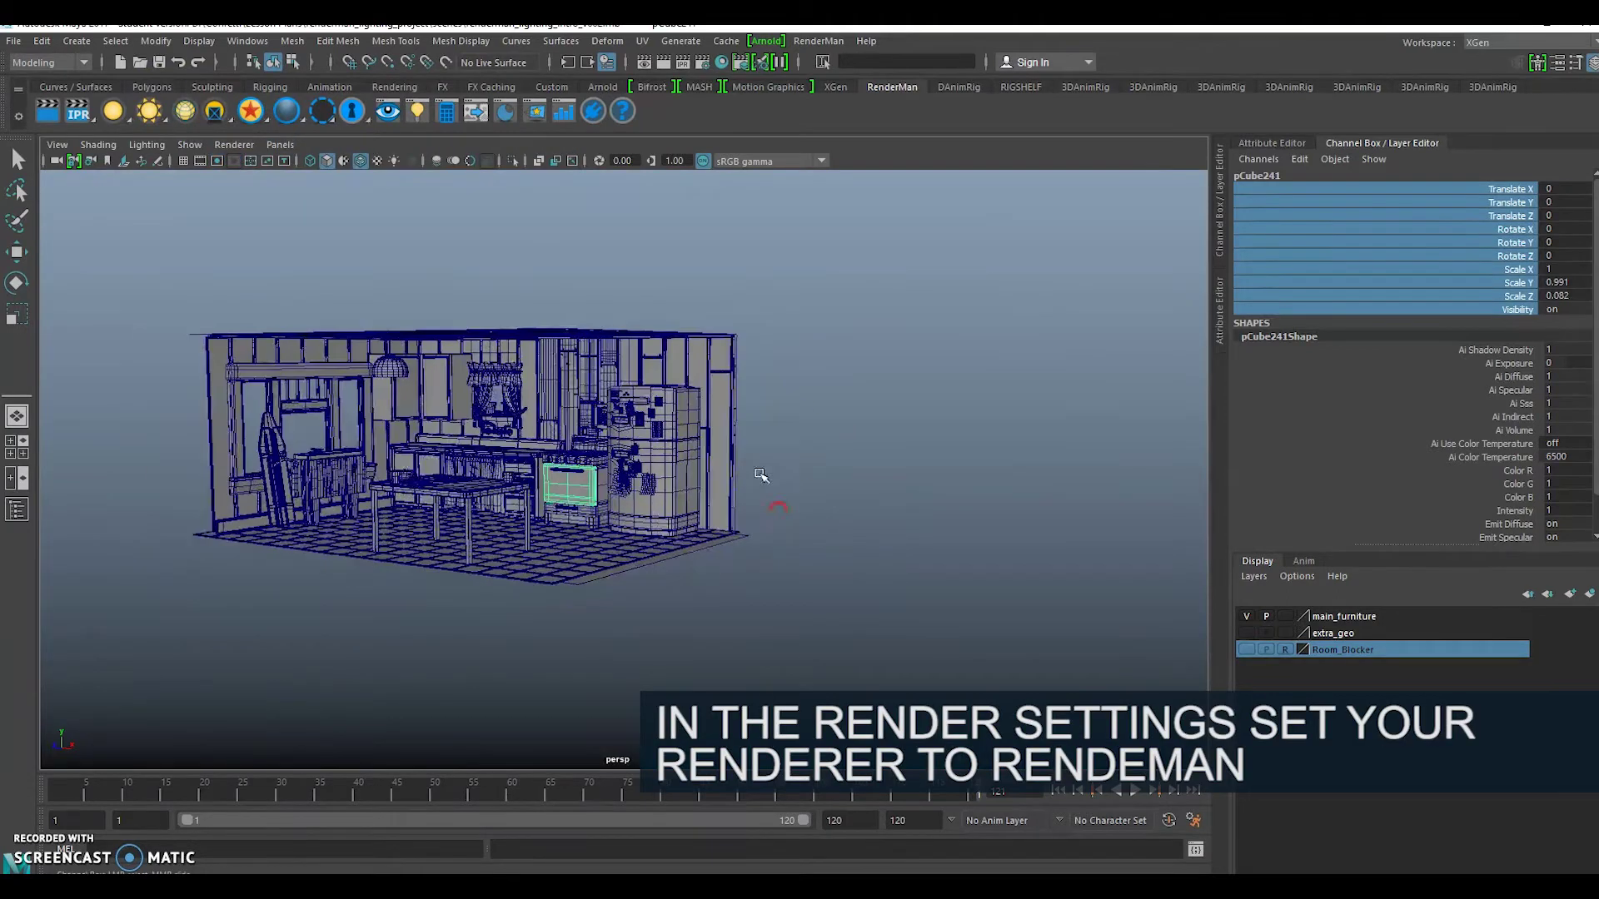
{"action": "middle_click_drag", "start_coordinate": [757, 467], "coordinate": [944, 517], "text": "alt"}
{"action": "left_click_drag", "start_coordinate": [1026, 495], "coordinate": [1032, 496], "text": "alt"}
- Clear the selection and set the renderer to RenderMan in the render settings
{"action": "left_click", "coordinate": [792, 296]}
{"action": "left_click", "coordinate": [704, 64]}
{"action": "left_click_drag", "start_coordinate": [685, 240], "coordinate": [609, 191]}
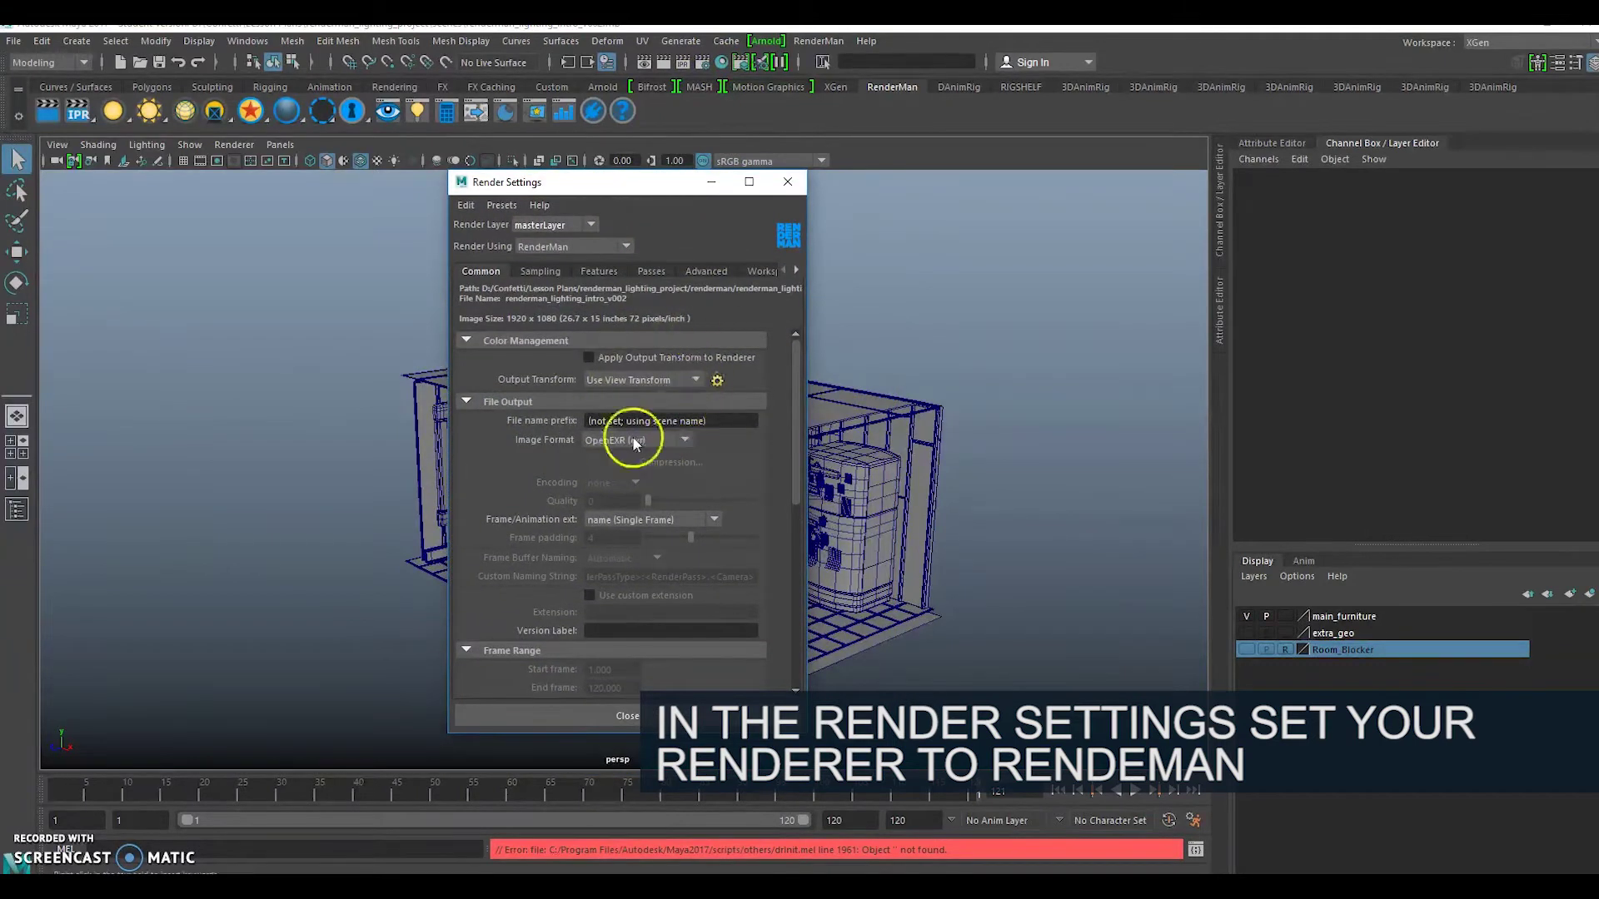
{"action": "left_click", "coordinate": [627, 246]}
{"action": "left_click", "coordinate": [597, 346]}
- Set the render image size preset to HD 540 and close the render settings
{"action": "scroll", "coordinate": [799, 362], "scroll_direction": "down", "scroll_amount": 10}
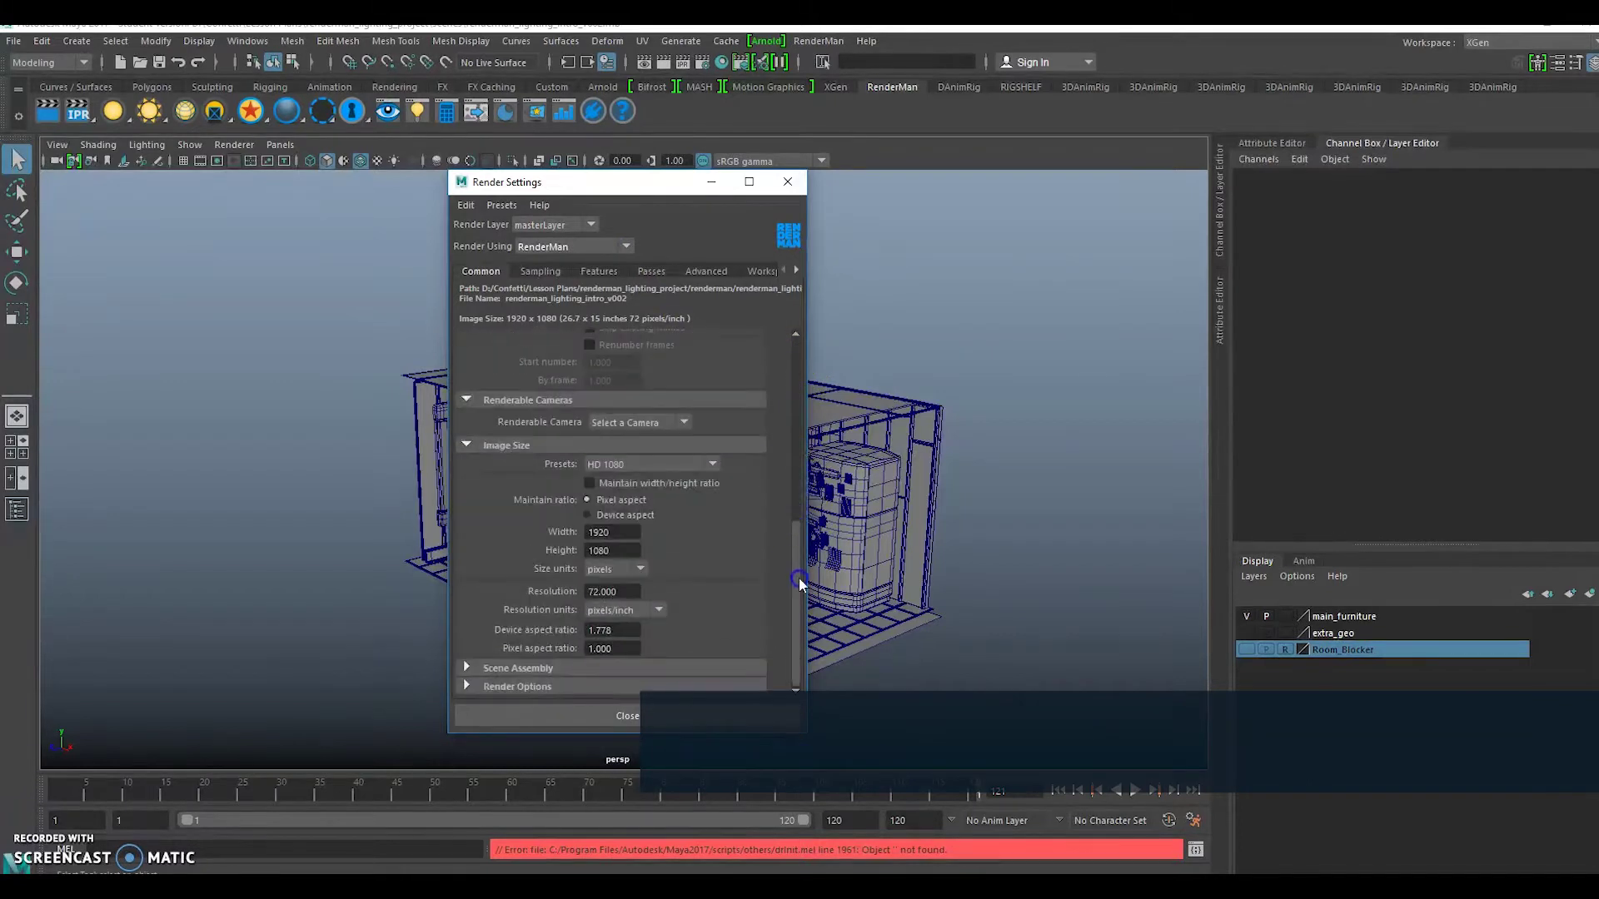
{"action": "left_click", "coordinate": [712, 465]}
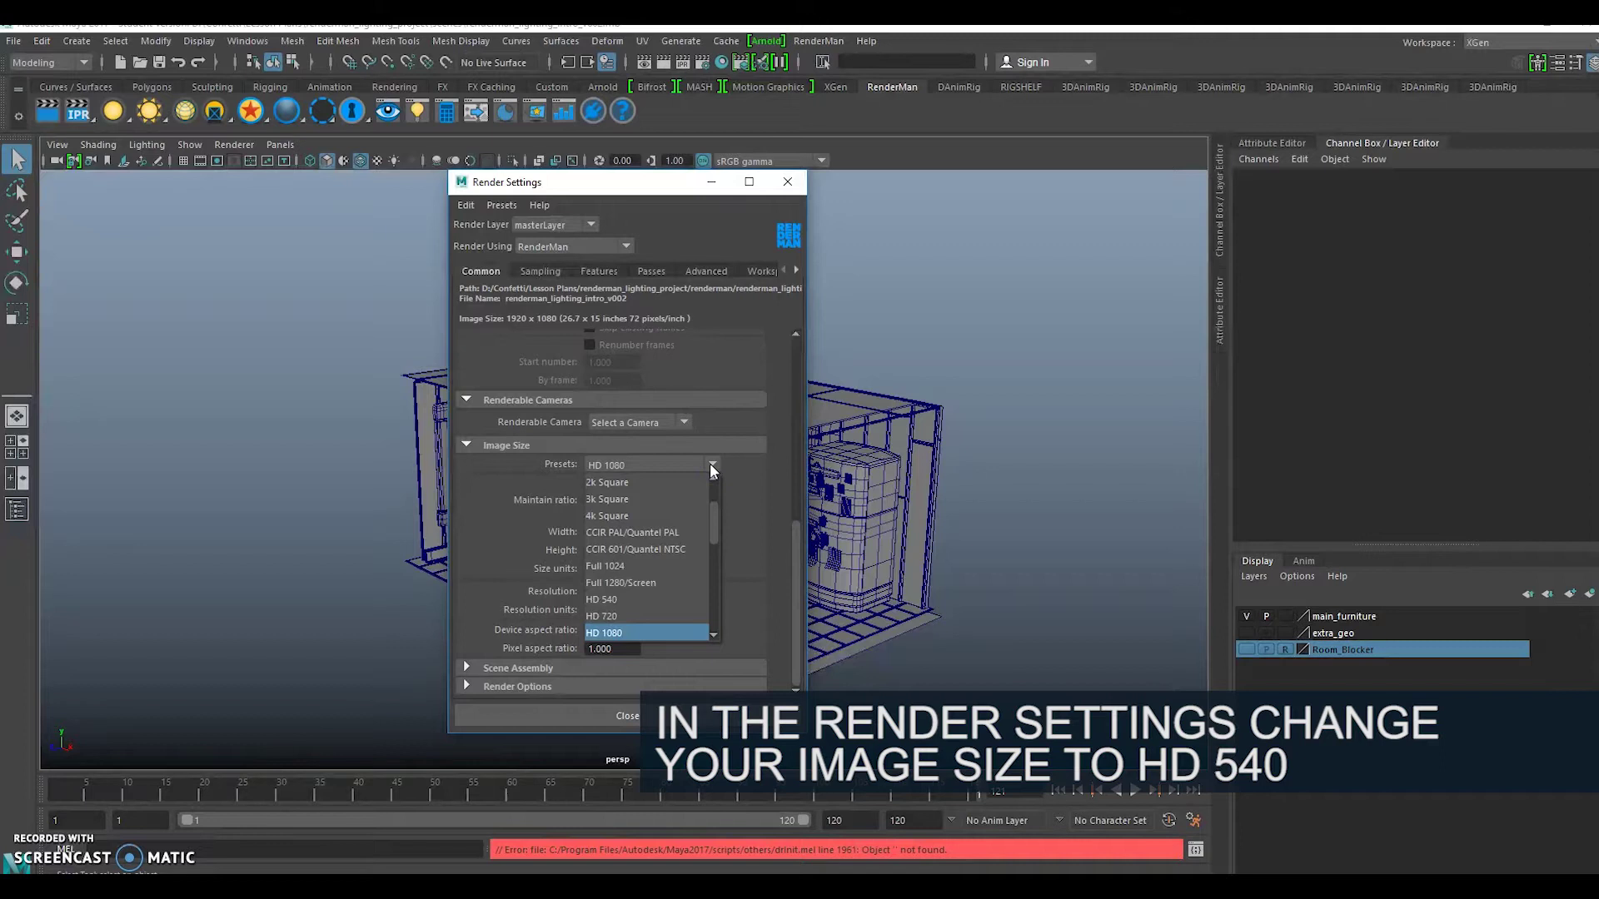
{"action": "left_click", "coordinate": [661, 600]}
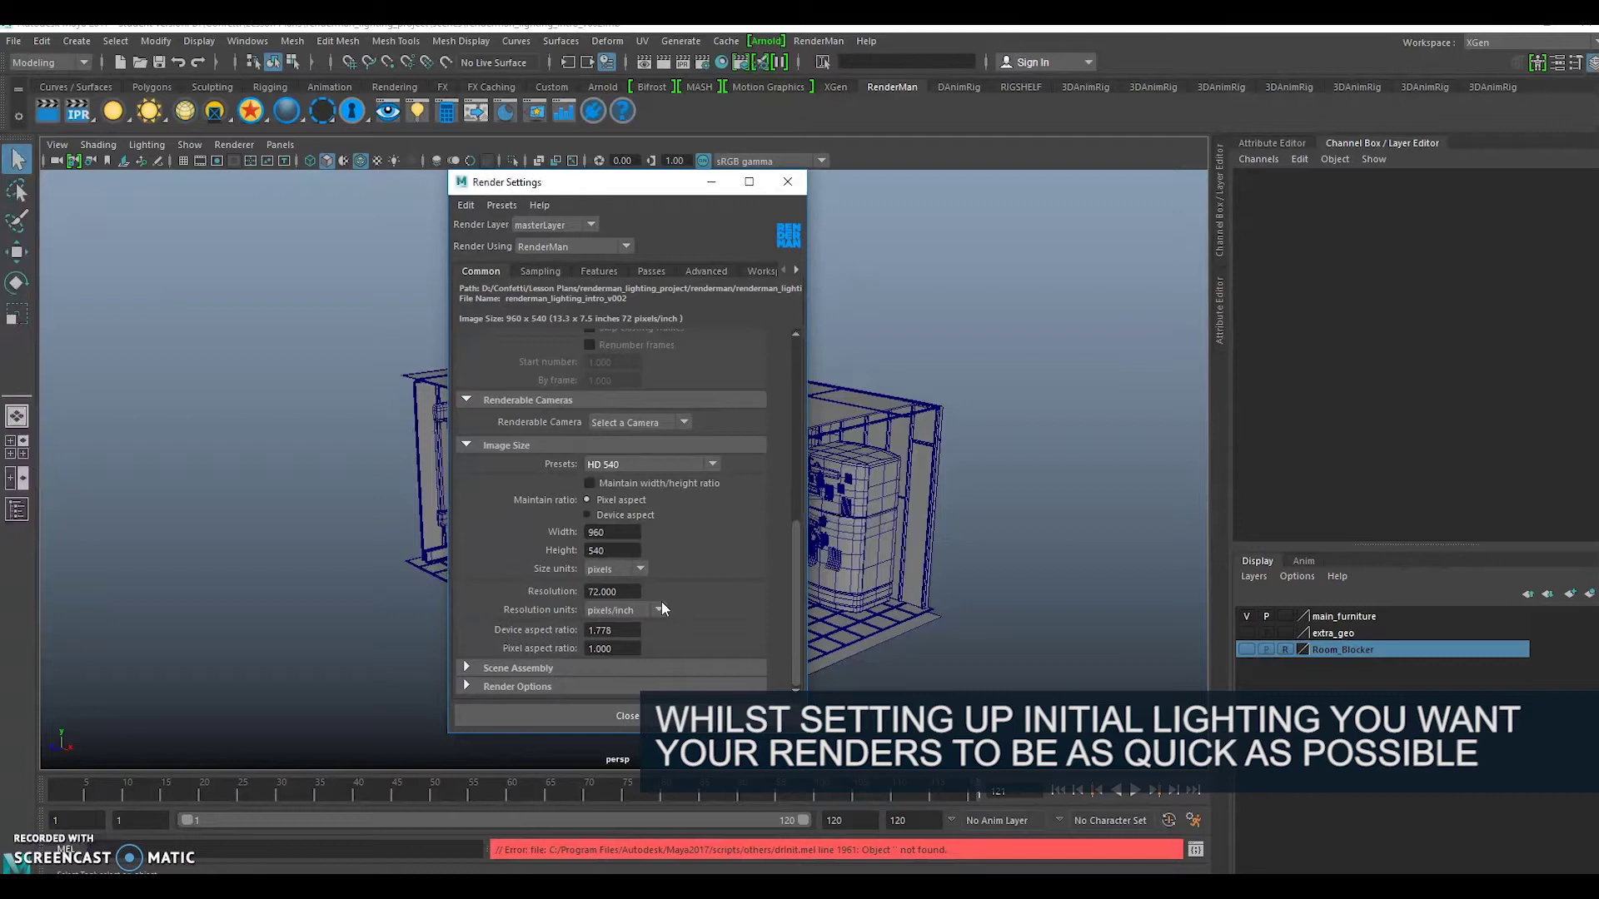
{"action": "left_click", "coordinate": [743, 721]}
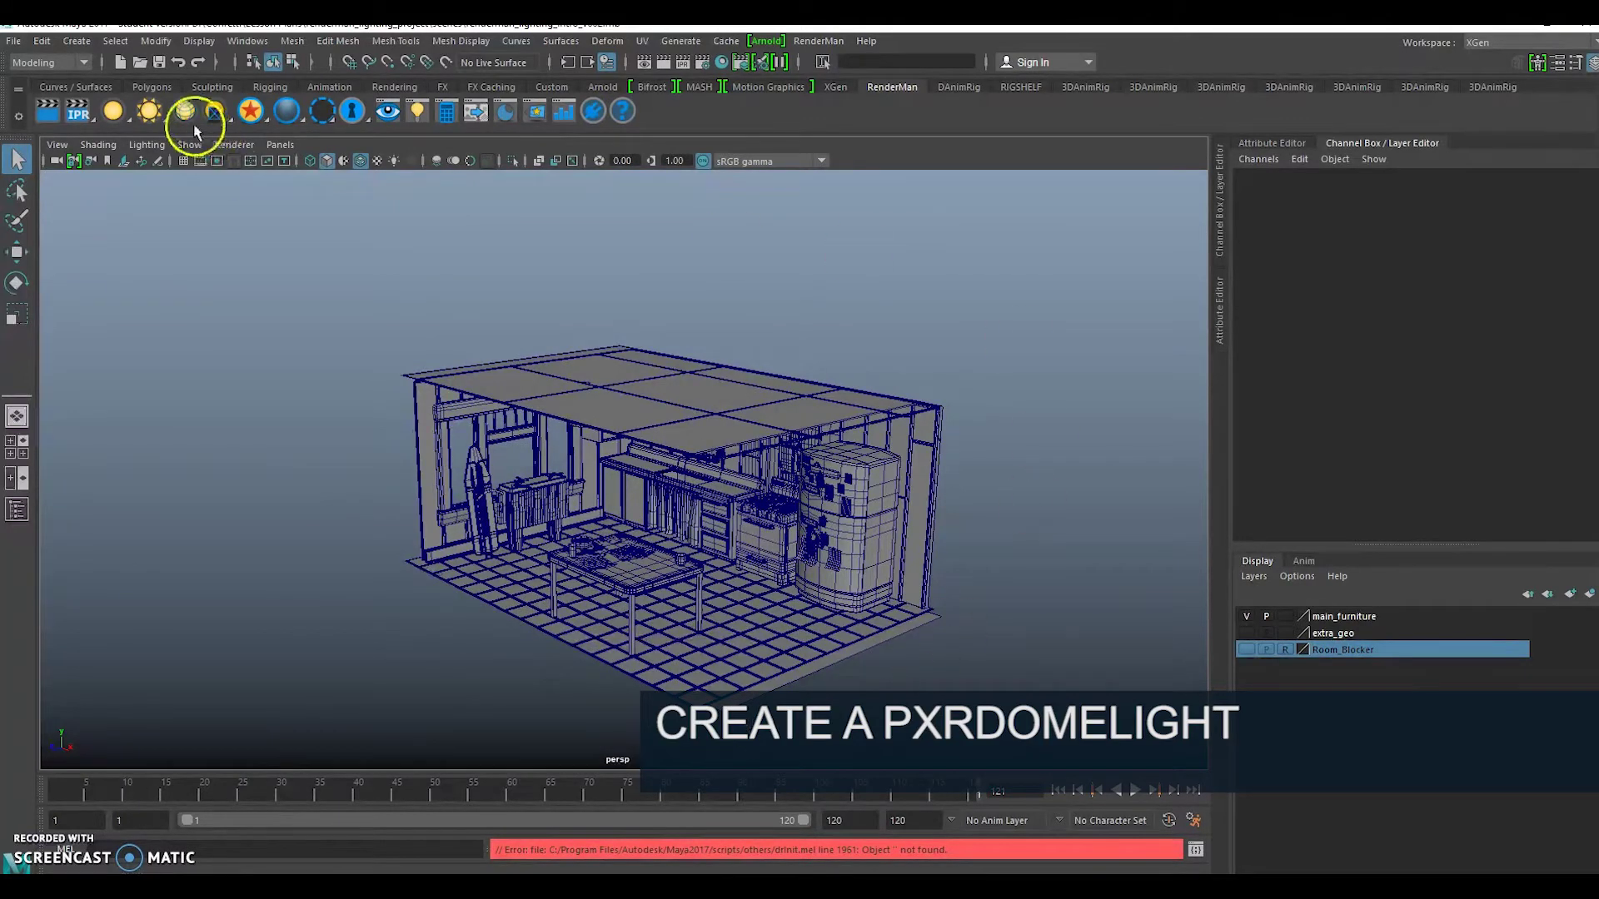
- Create a PxrDomeLight around the kitchen and display its attributes
{"action": "left_click", "coordinate": [153, 113]}
{"action": "right_click_drag", "start_coordinate": [1076, 495], "coordinate": [1060, 553], "text": "alt"}
{"action": "left_click", "coordinate": [1285, 141]}
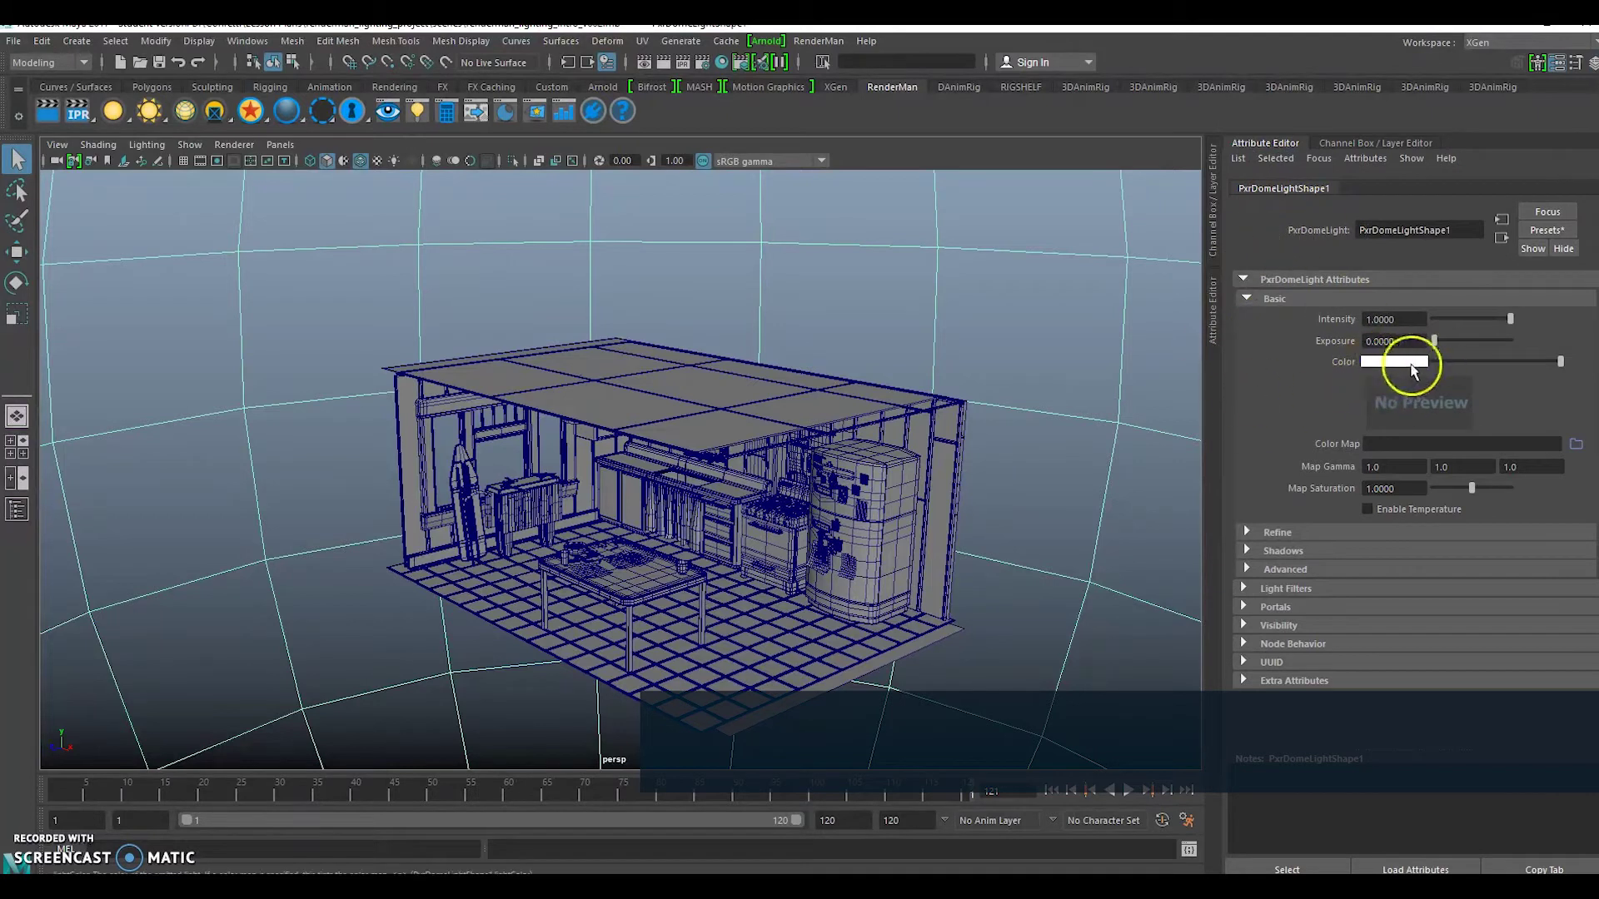
- Look through the Cm_RENDERme camera and run a test render of the dome light
{"action": "left_click", "coordinate": [280, 145]}
{"action": "mouse_move", "coordinate": [400, 161]}
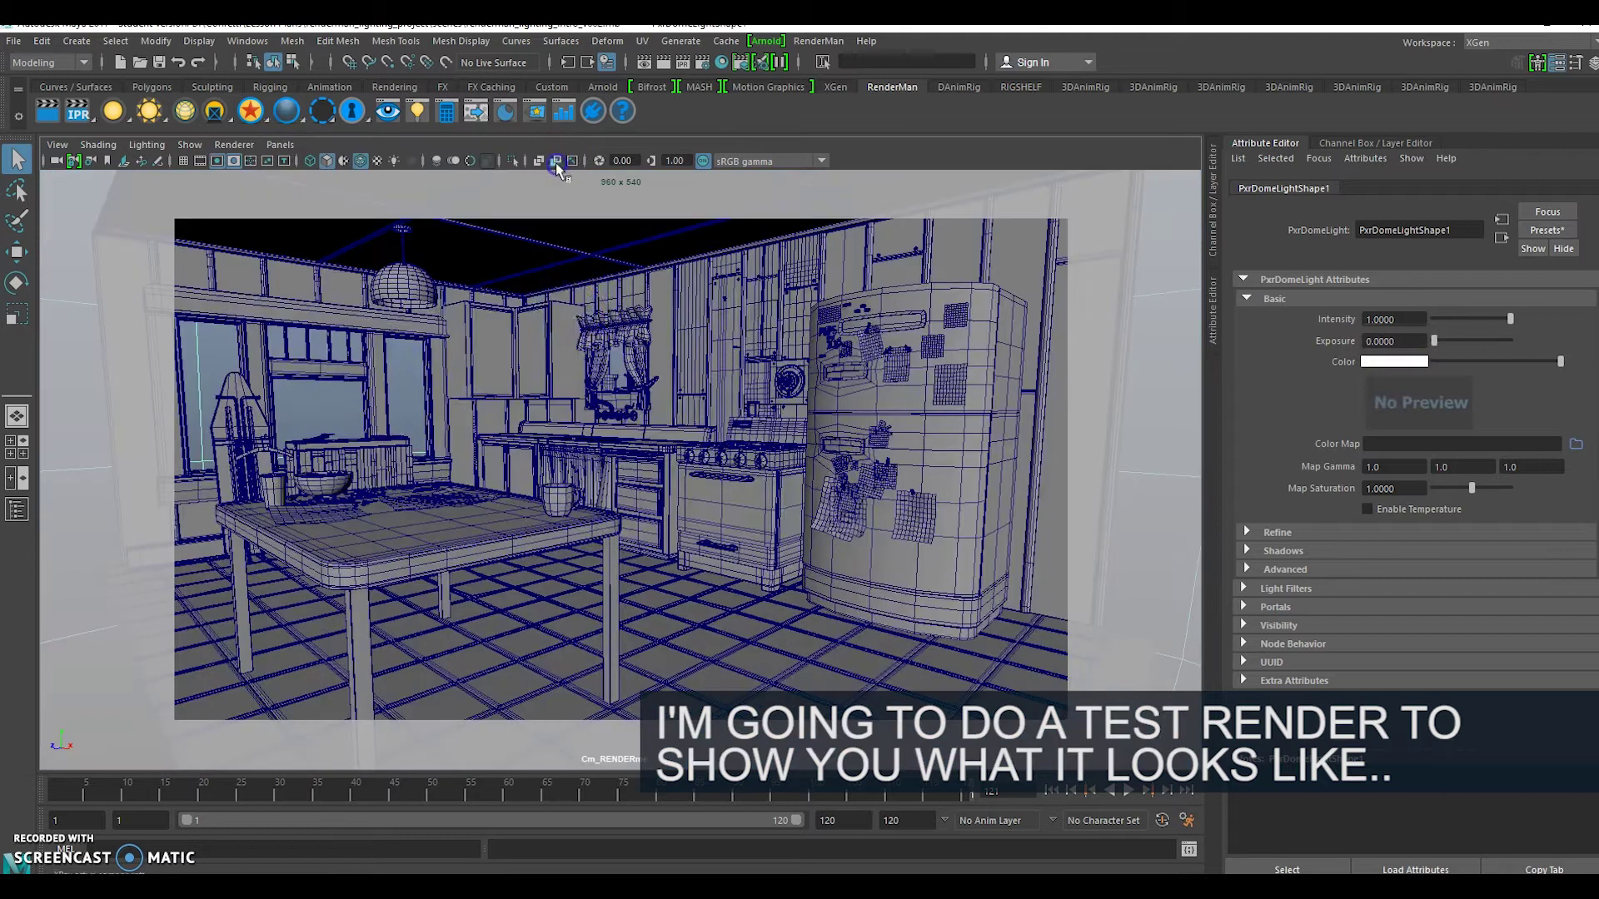
{"action": "left_click", "coordinate": [557, 169]}
{"action": "left_click", "coordinate": [48, 111]}
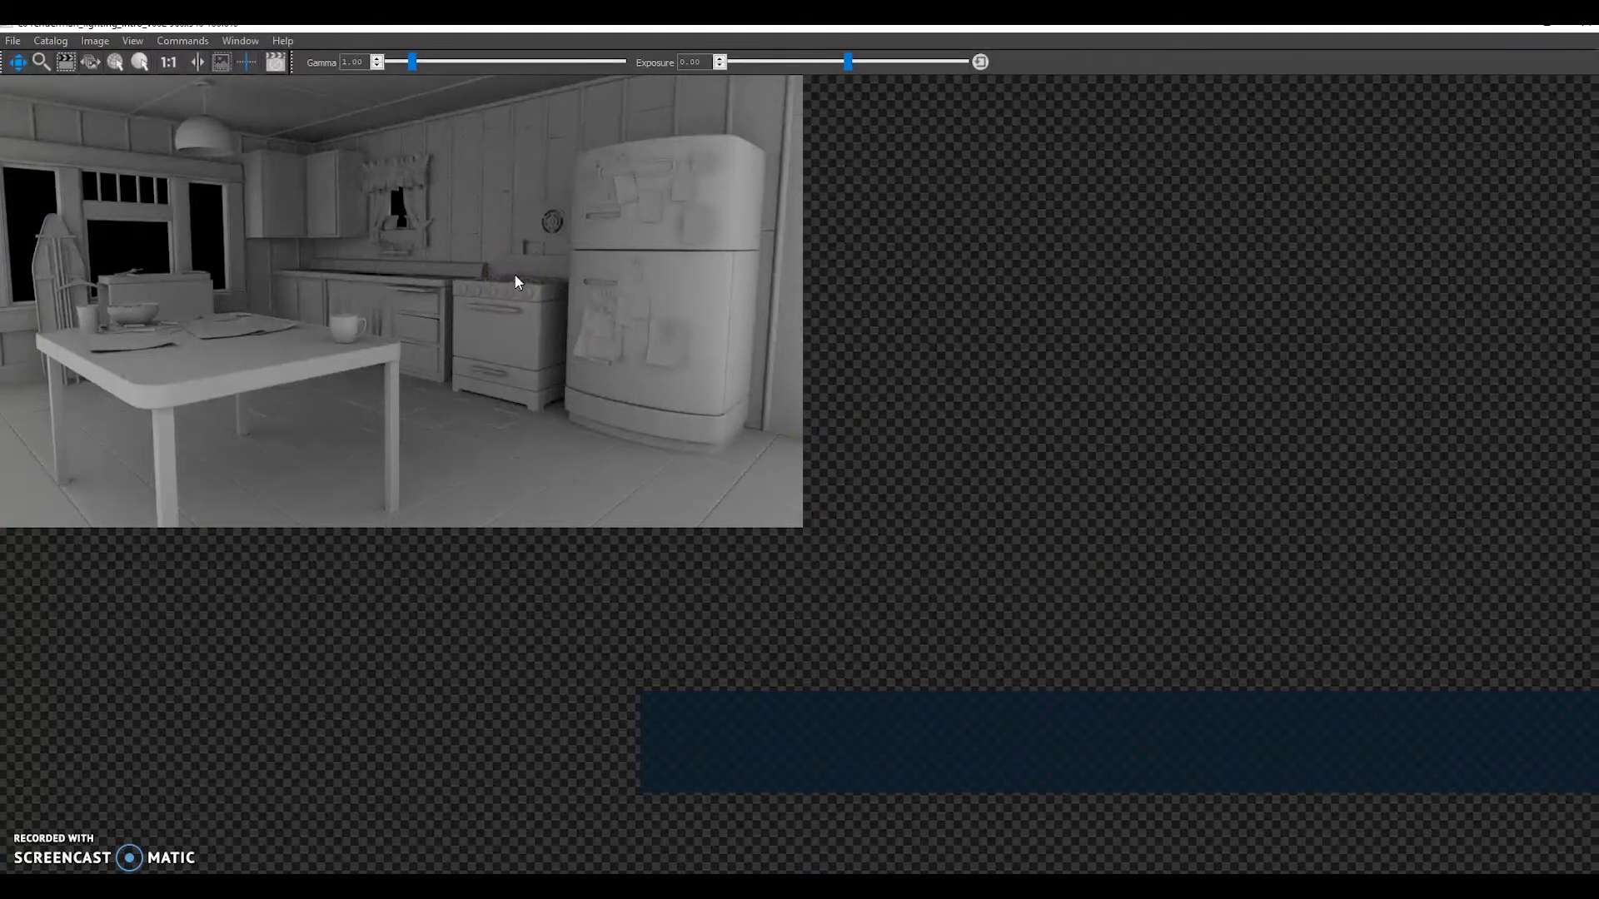
- Show the Catalog and the Inspector in the render viewer, widening the Catalog so the render names can be read
{"action": "left_click", "coordinate": [246, 41]}
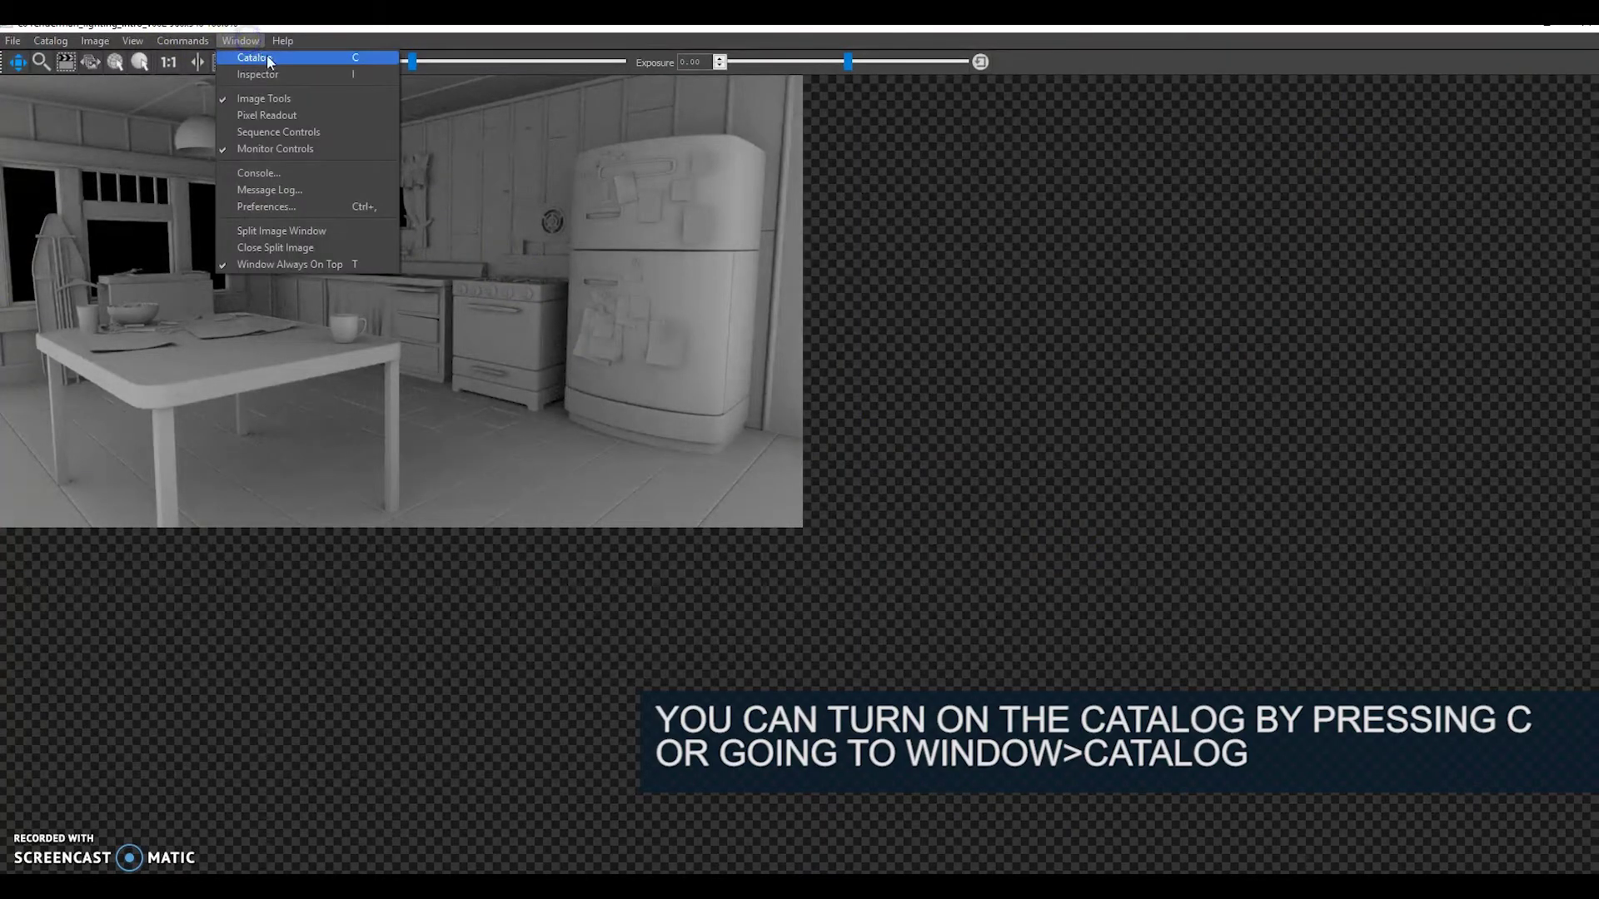
{"action": "left_click", "coordinate": [265, 56]}
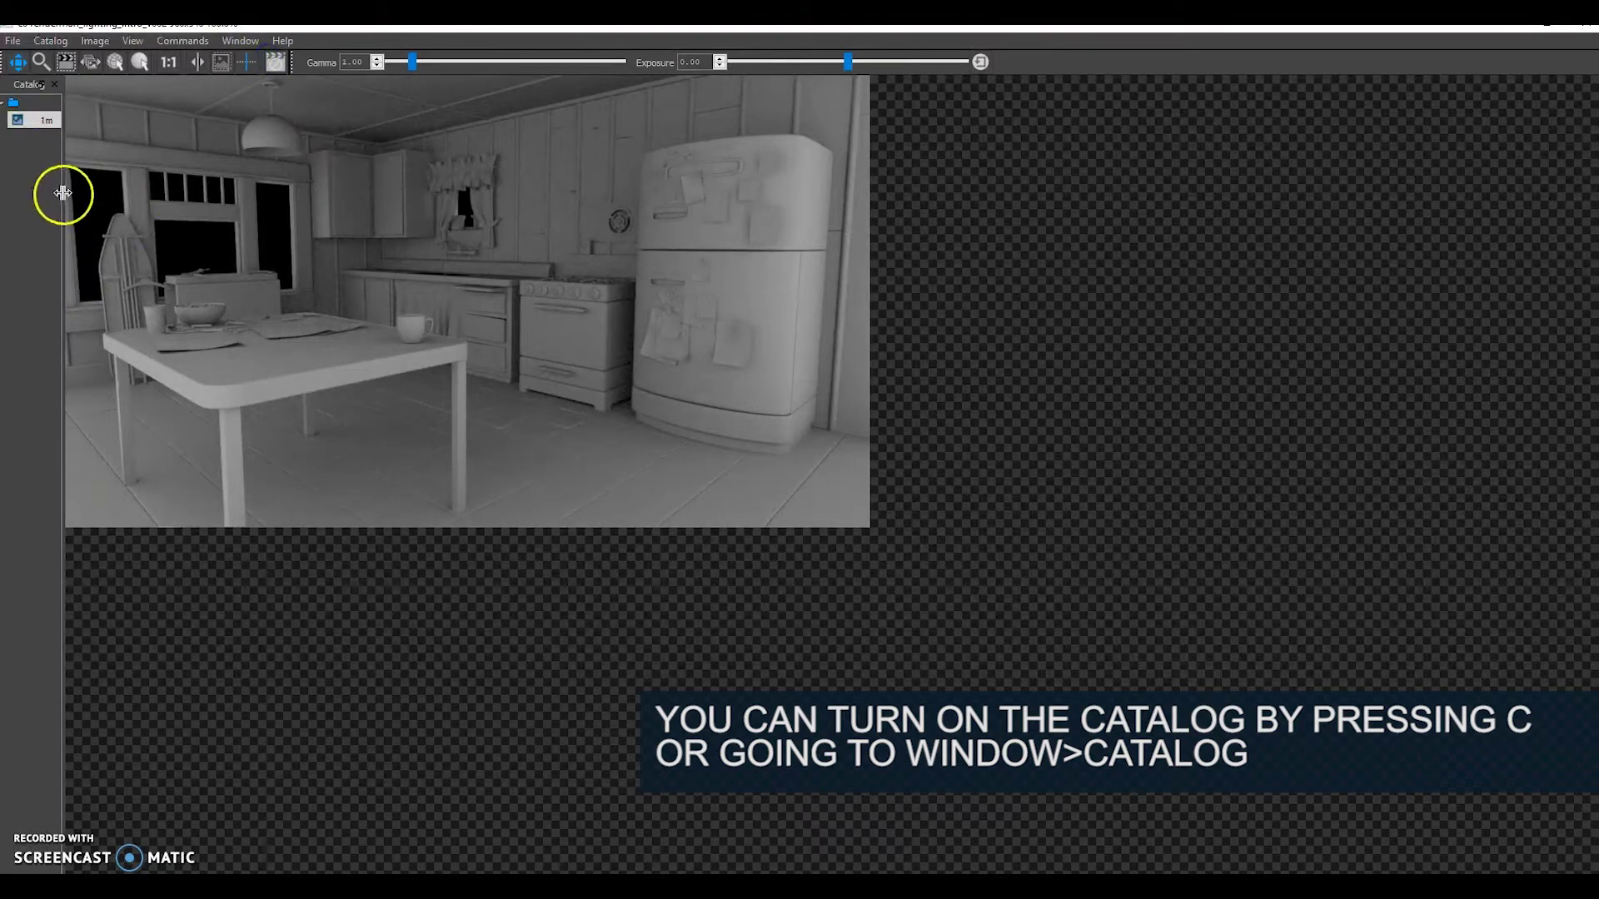
{"action": "left_click_drag", "start_coordinate": [63, 194], "coordinate": [220, 220]}
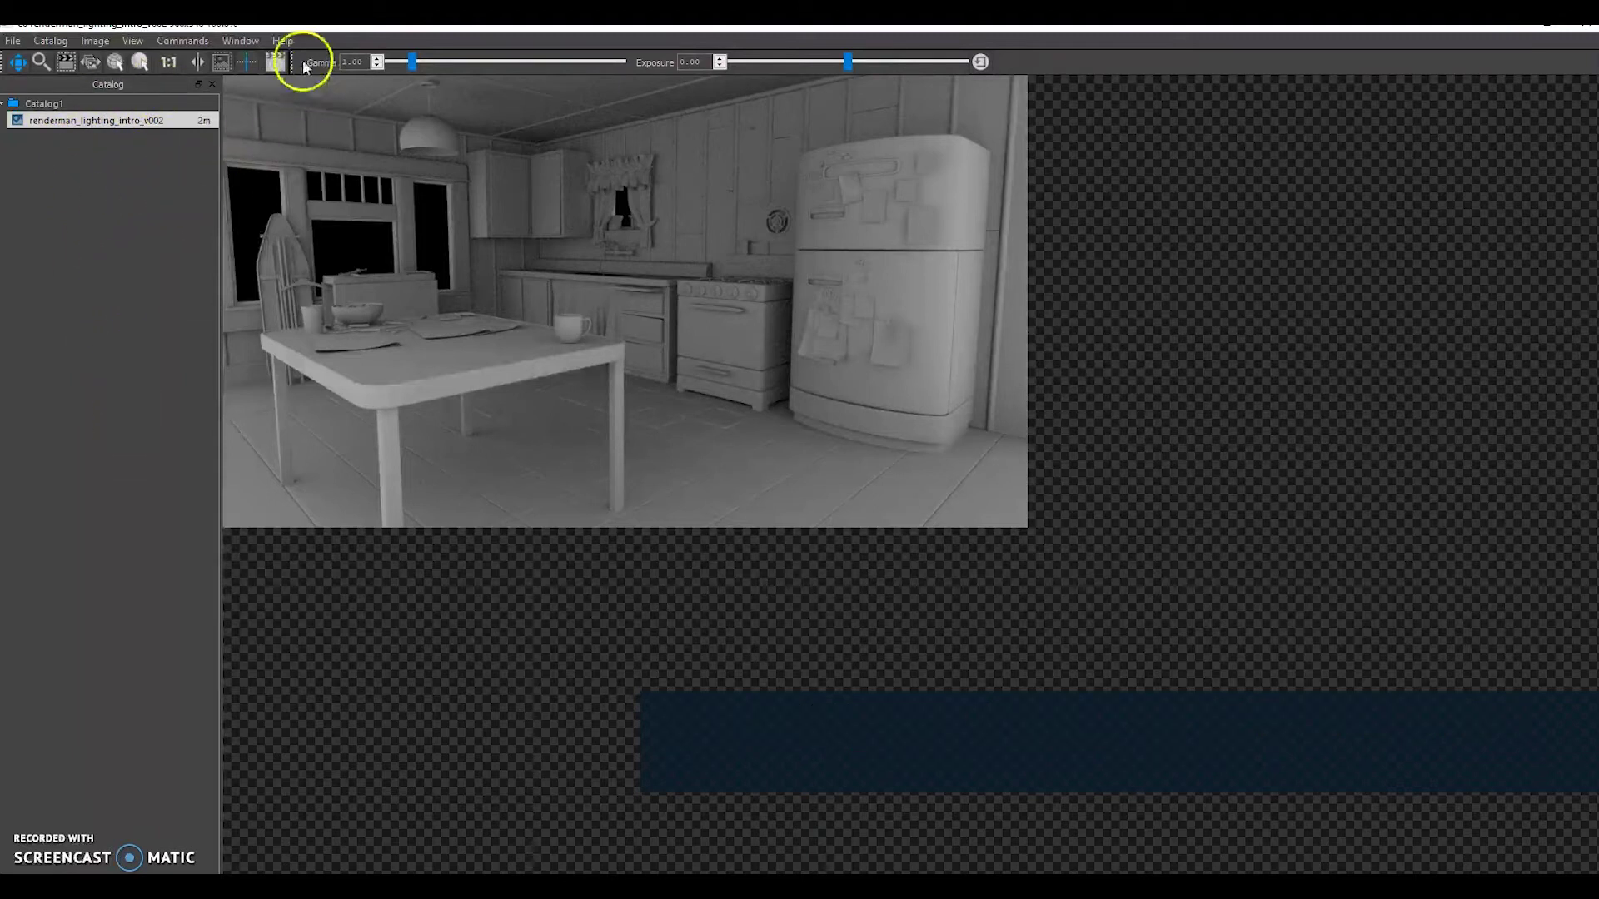
{"action": "left_click", "coordinate": [240, 41]}
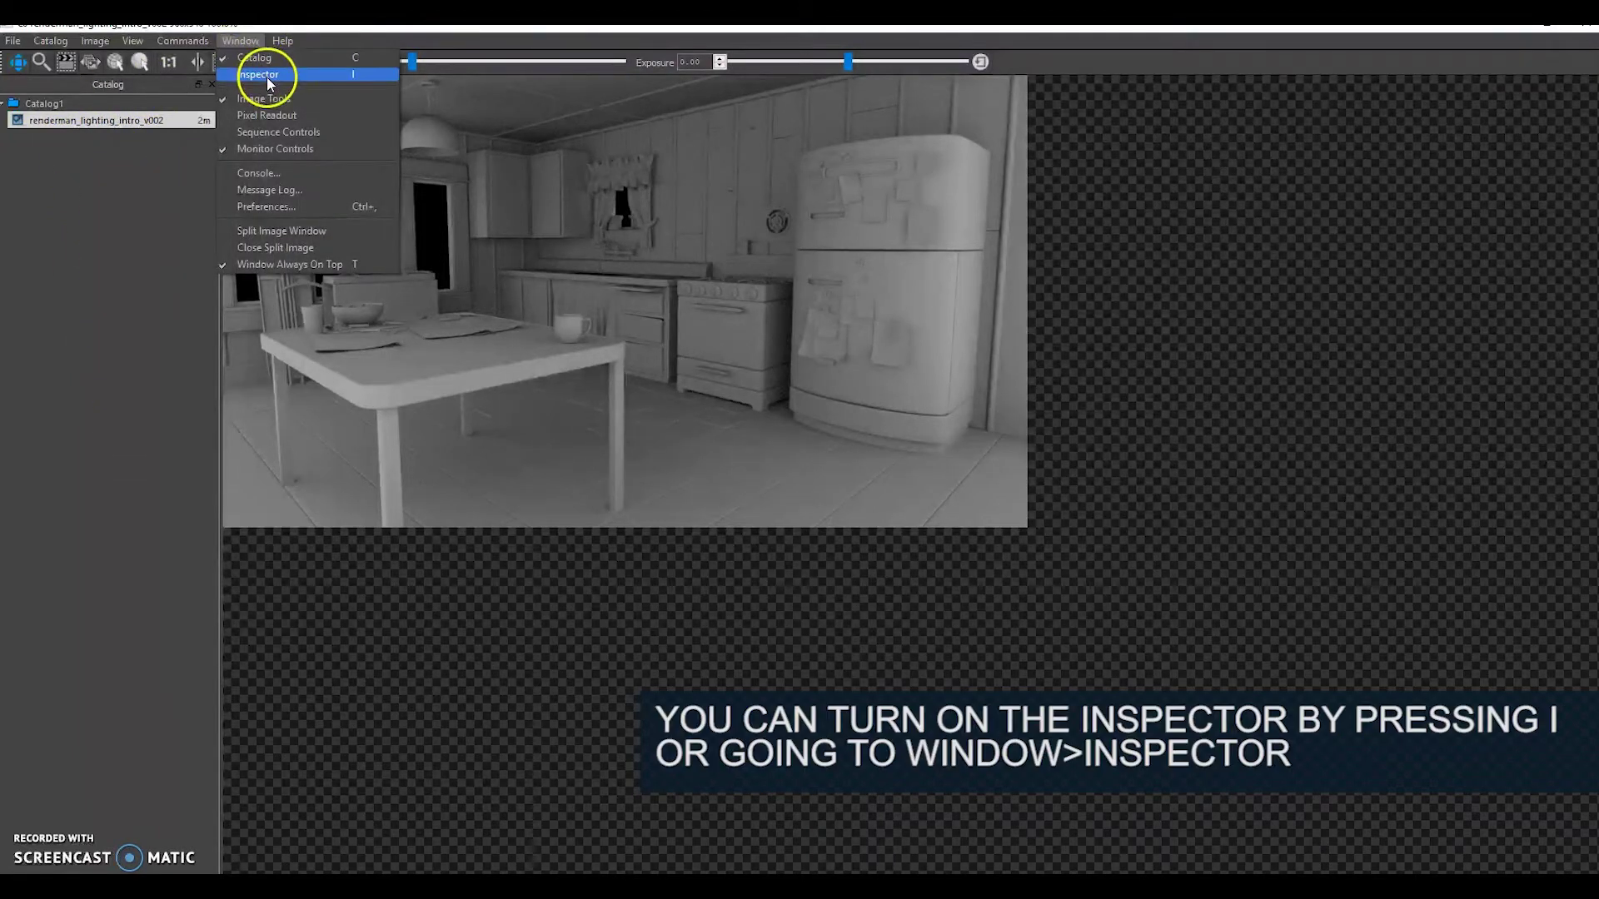
{"action": "left_click", "coordinate": [266, 75]}
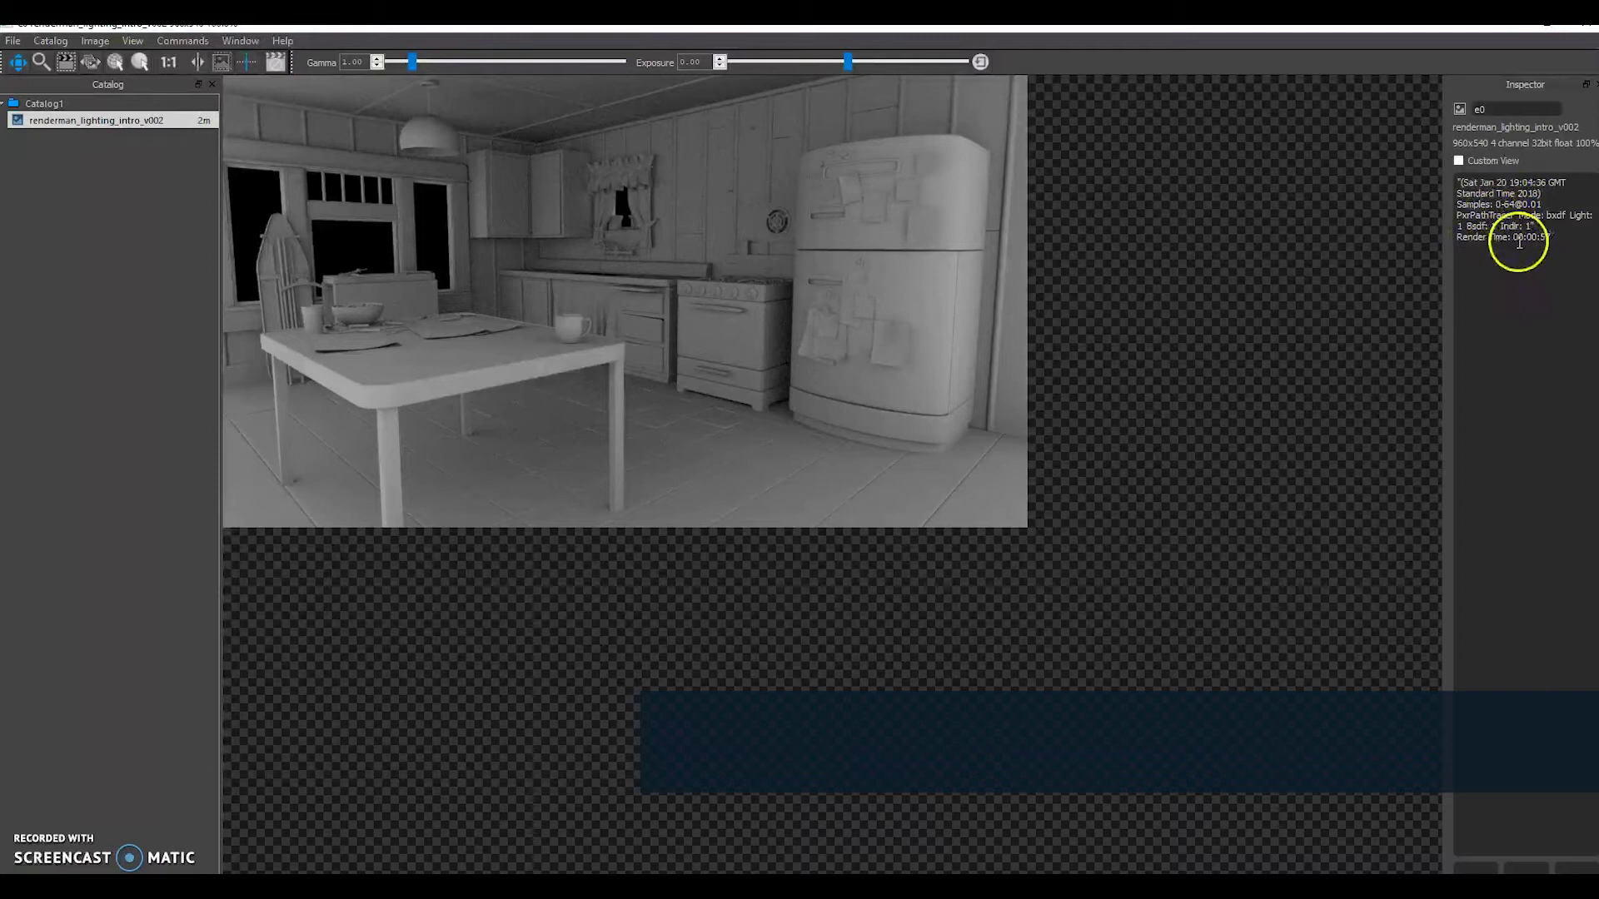
- Return to the scene and load Env_StinsonBeach_1700PM_2k.20.tex from sourceimages/Stinson_Beach/Stinson_Beach_1700_PM.rma as the dome light's color map
{"action": "left_click", "coordinate": [1511, 28]}
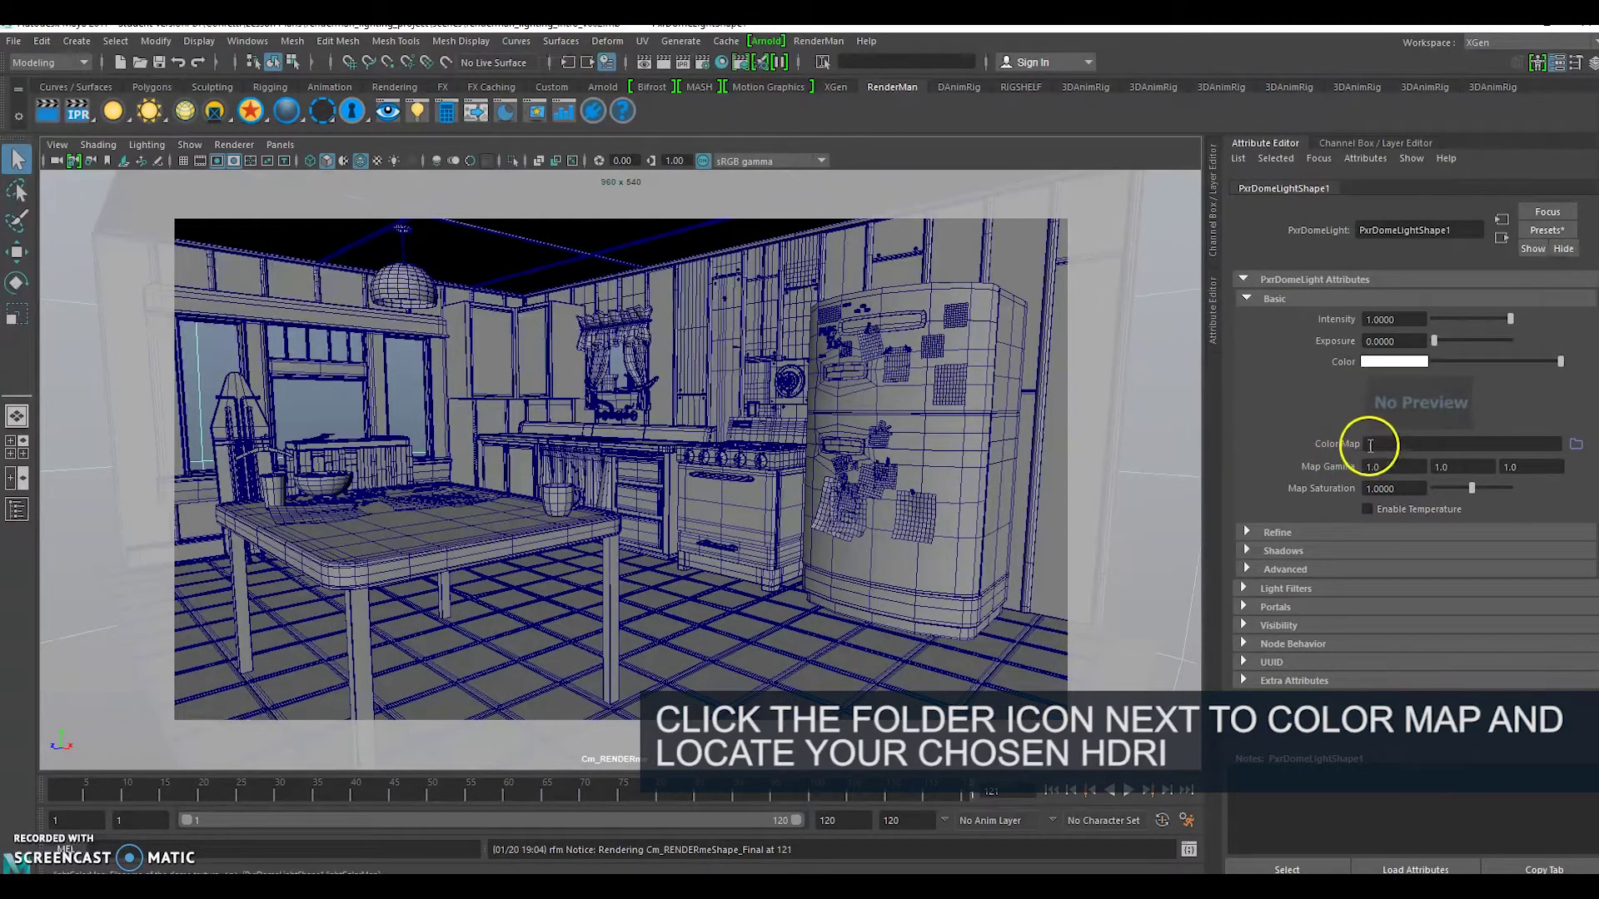
{"action": "left_click", "coordinate": [1576, 443]}
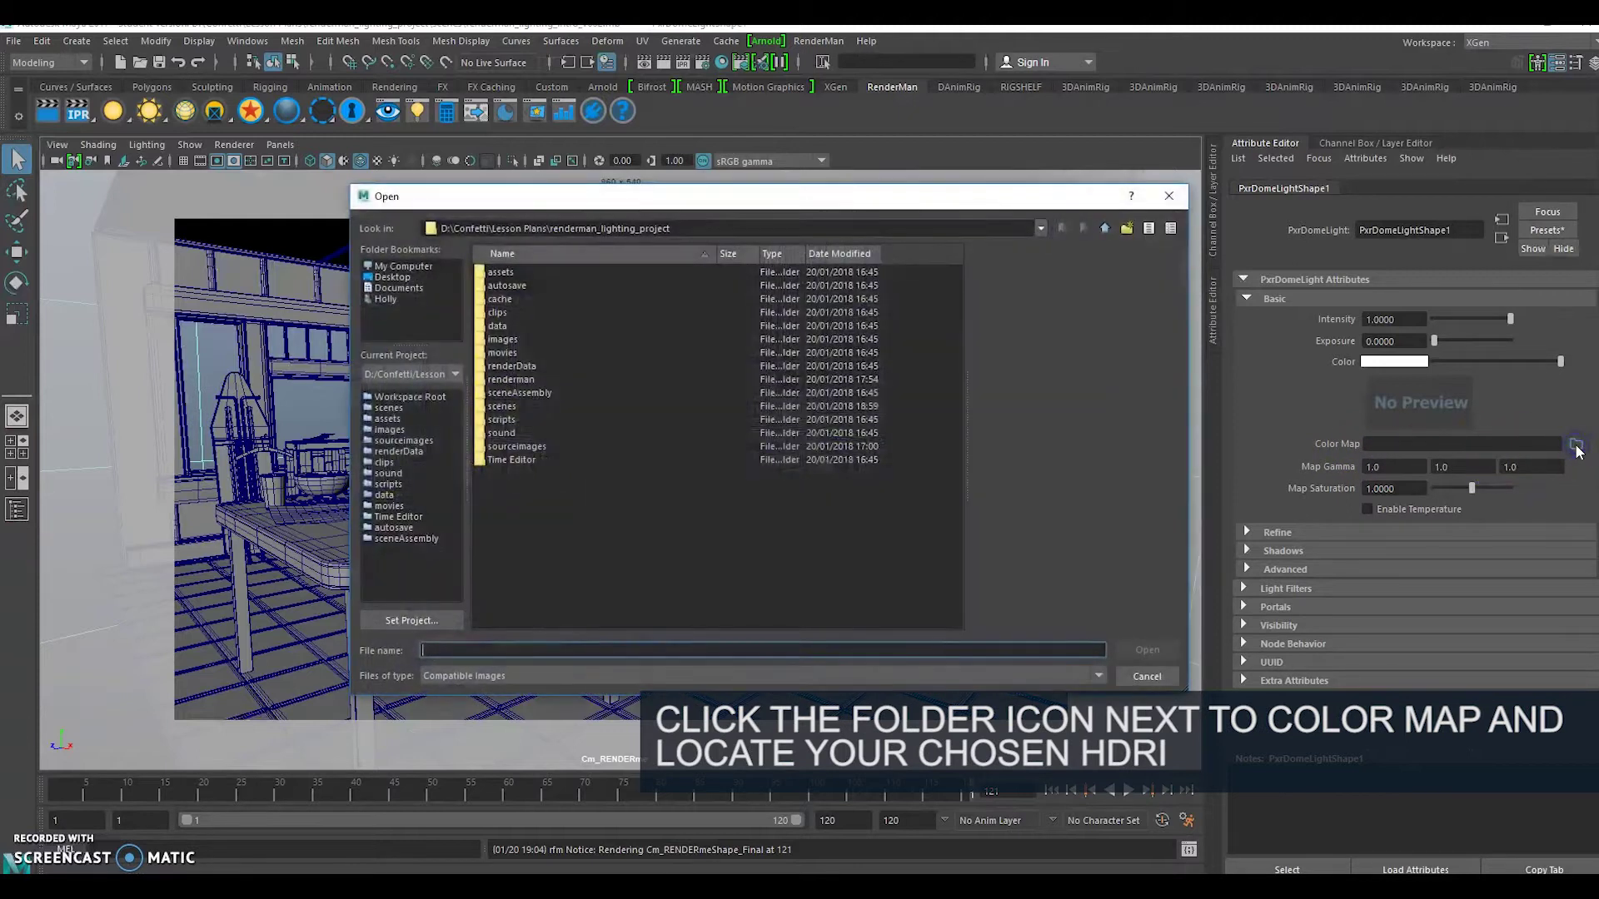
{"action": "double_click", "coordinate": [517, 447]}
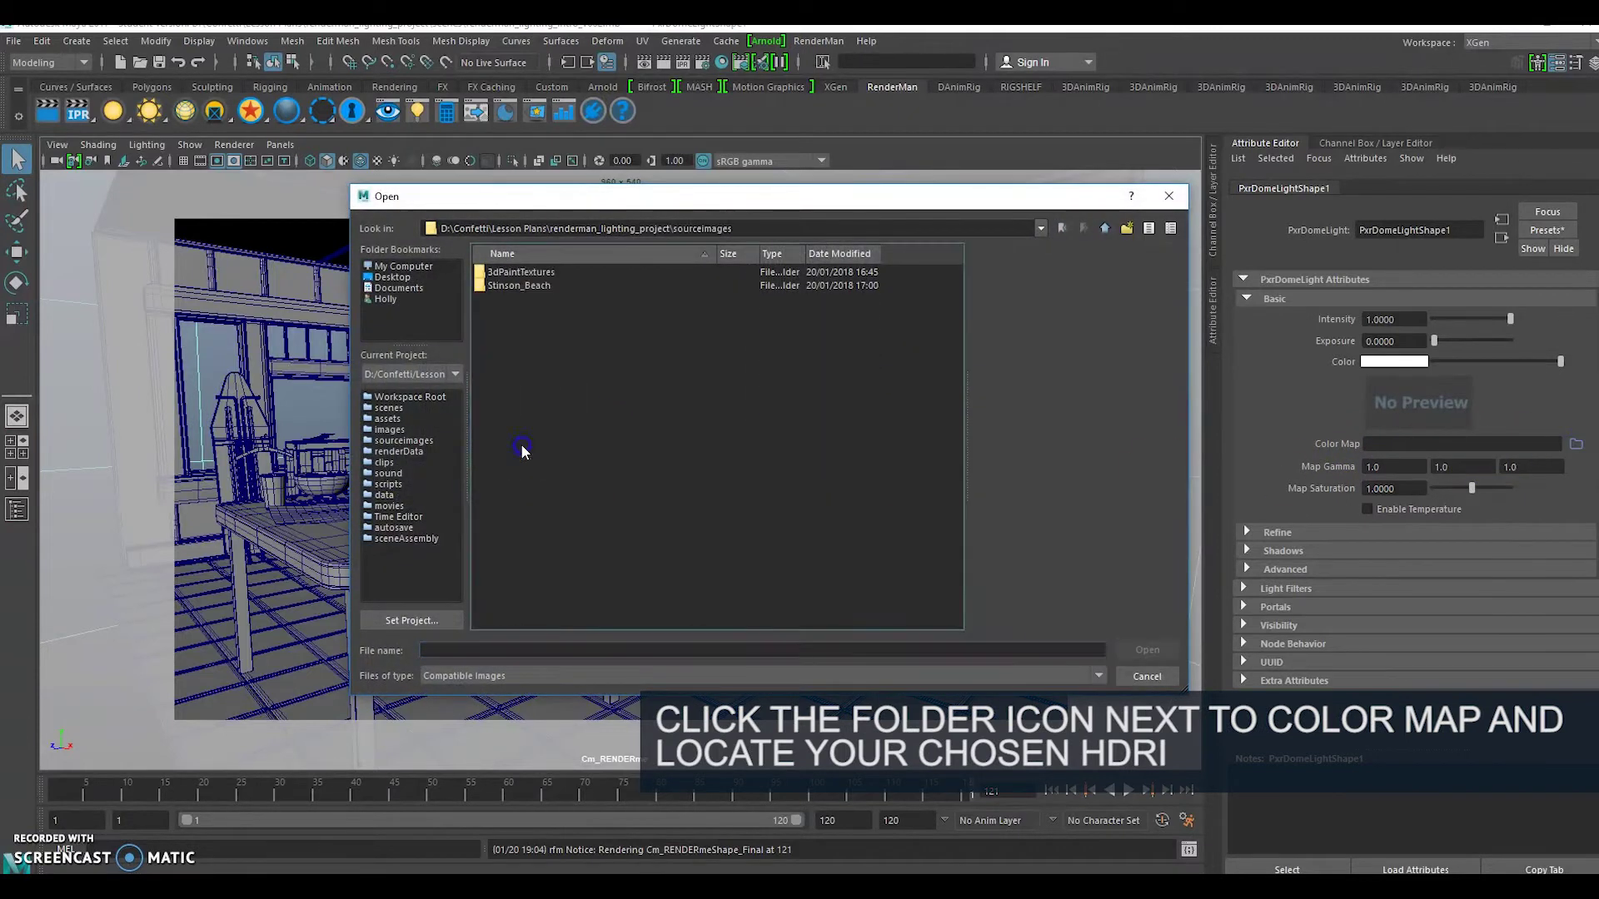
{"action": "double_click", "coordinate": [517, 287]}
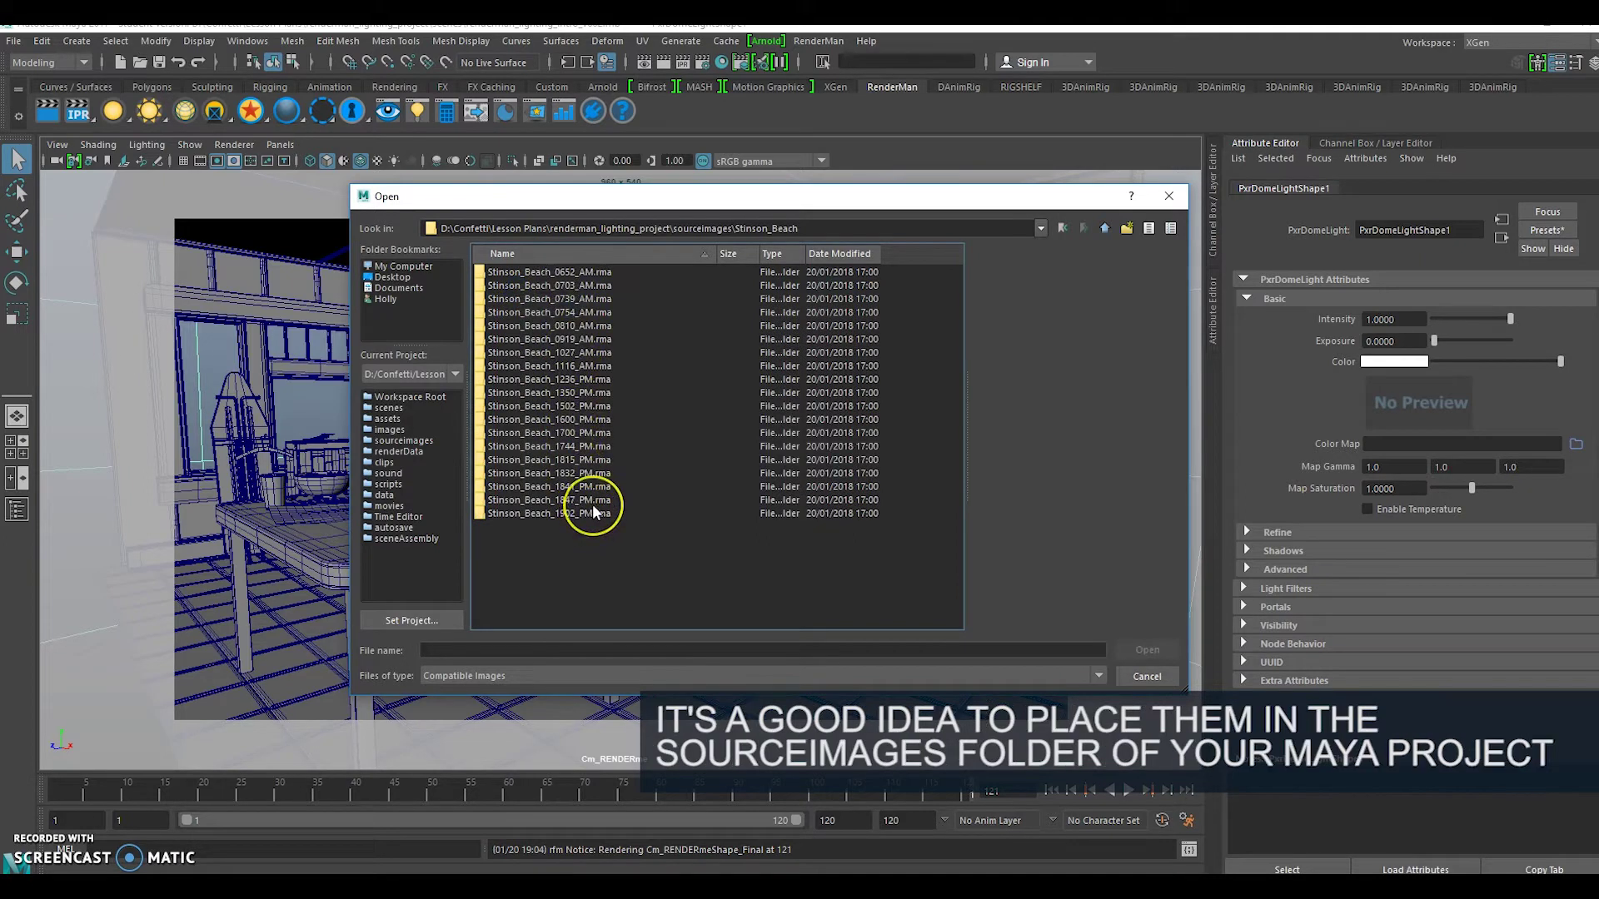
{"action": "double_click", "coordinate": [572, 433]}
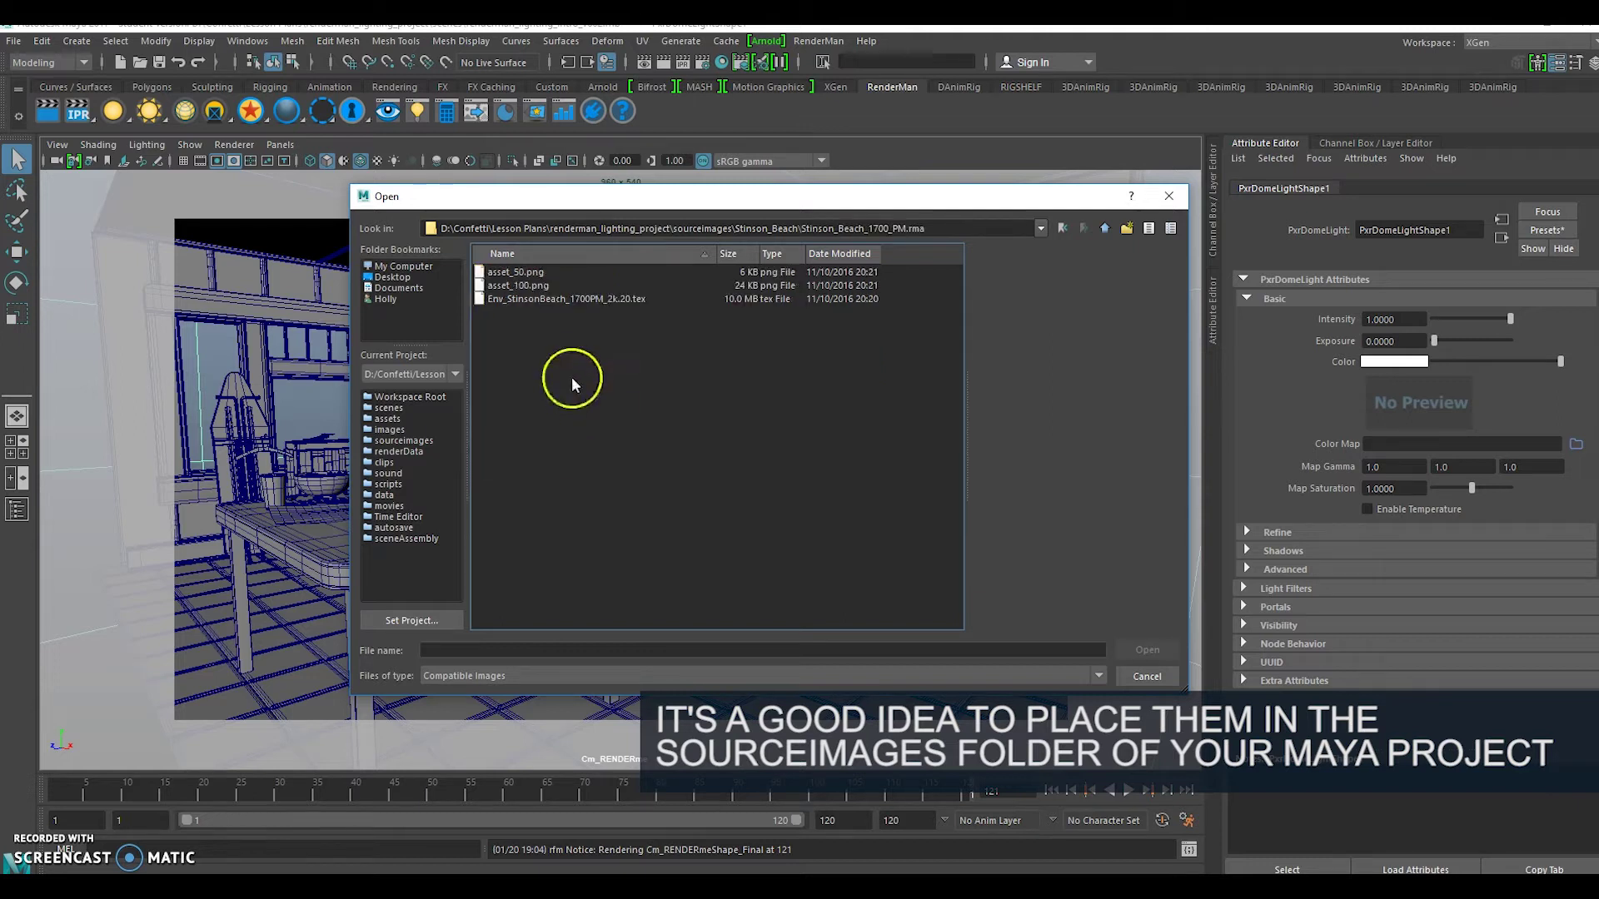
{"action": "left_click", "coordinate": [595, 301]}
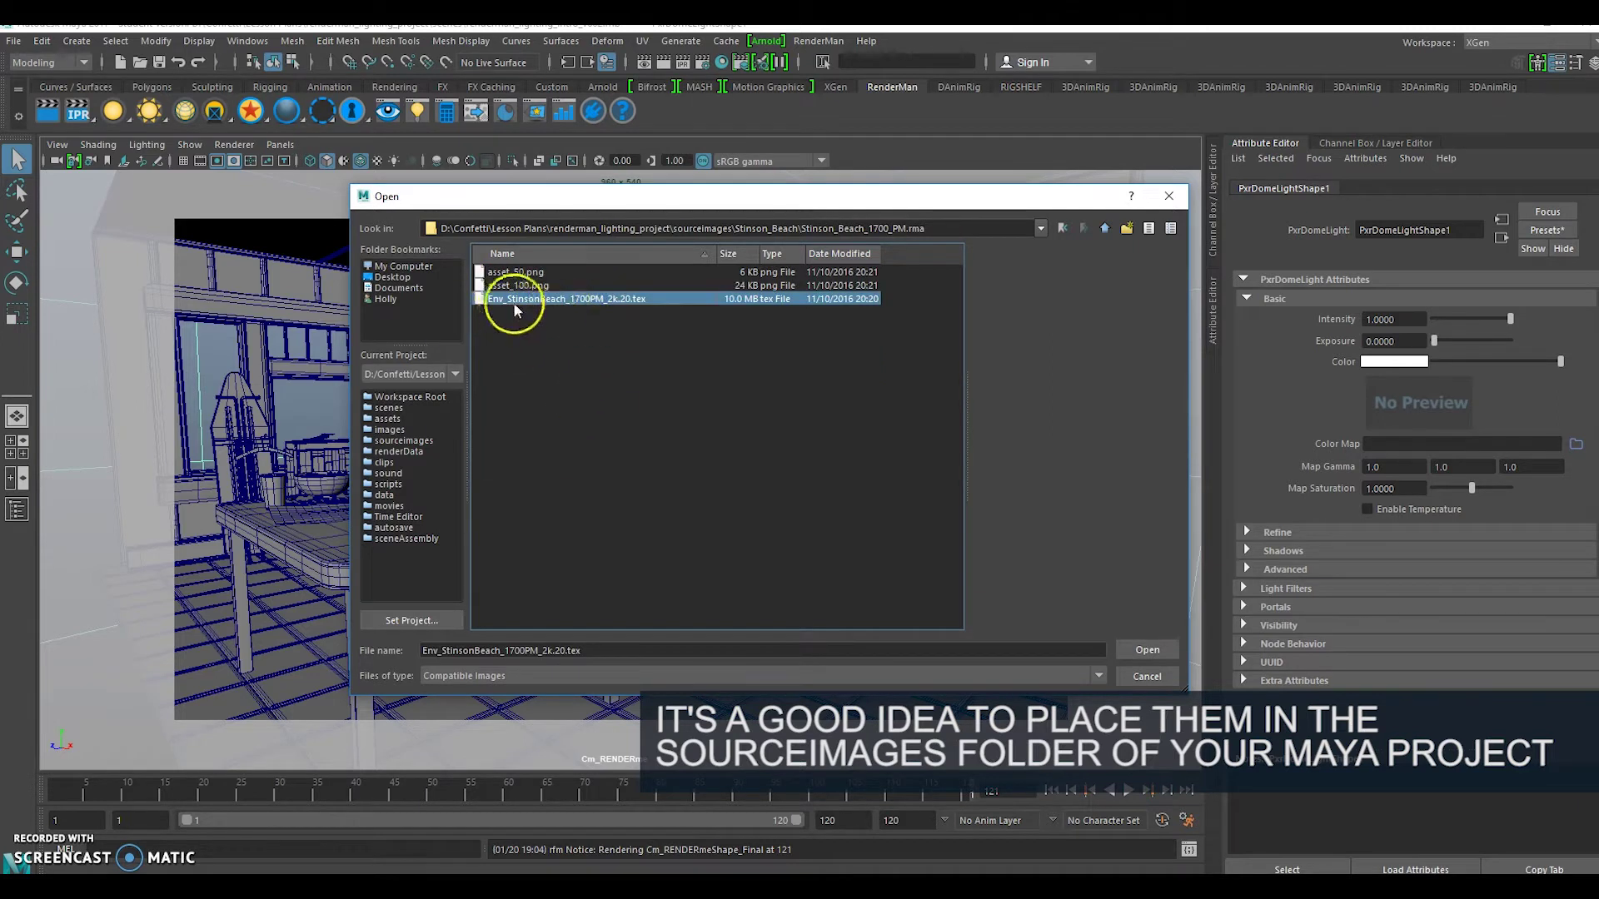
{"action": "left_click", "coordinate": [1146, 650]}
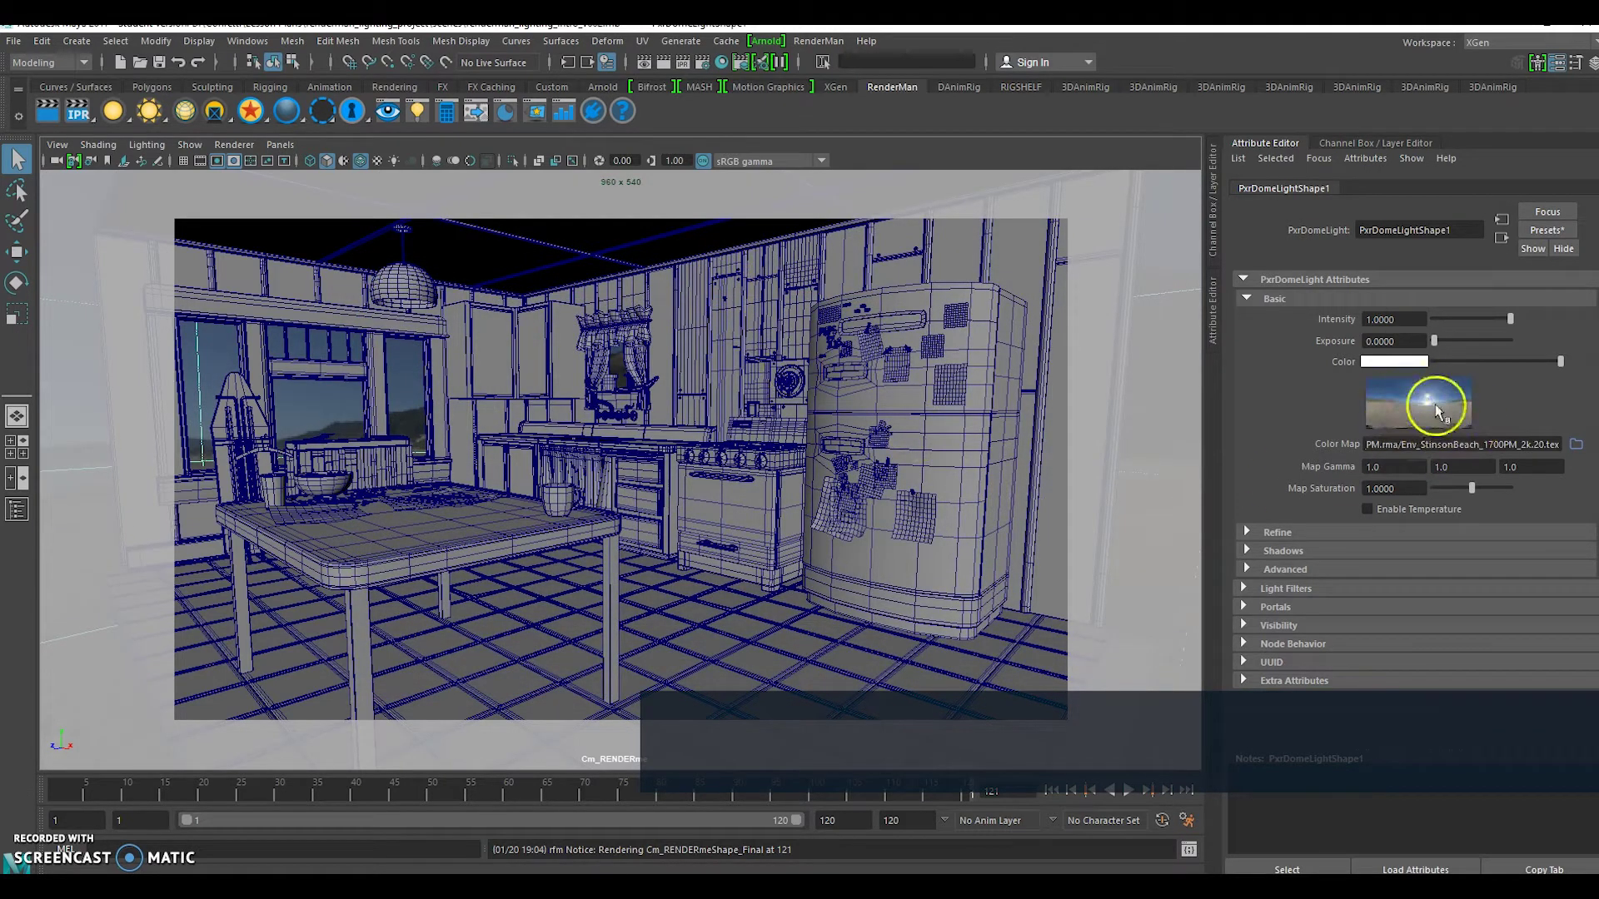
- Switch to the persp camera and examine how the HDRI's sun is oriented relative to the kitchen
{"action": "left_click", "coordinate": [280, 144]}
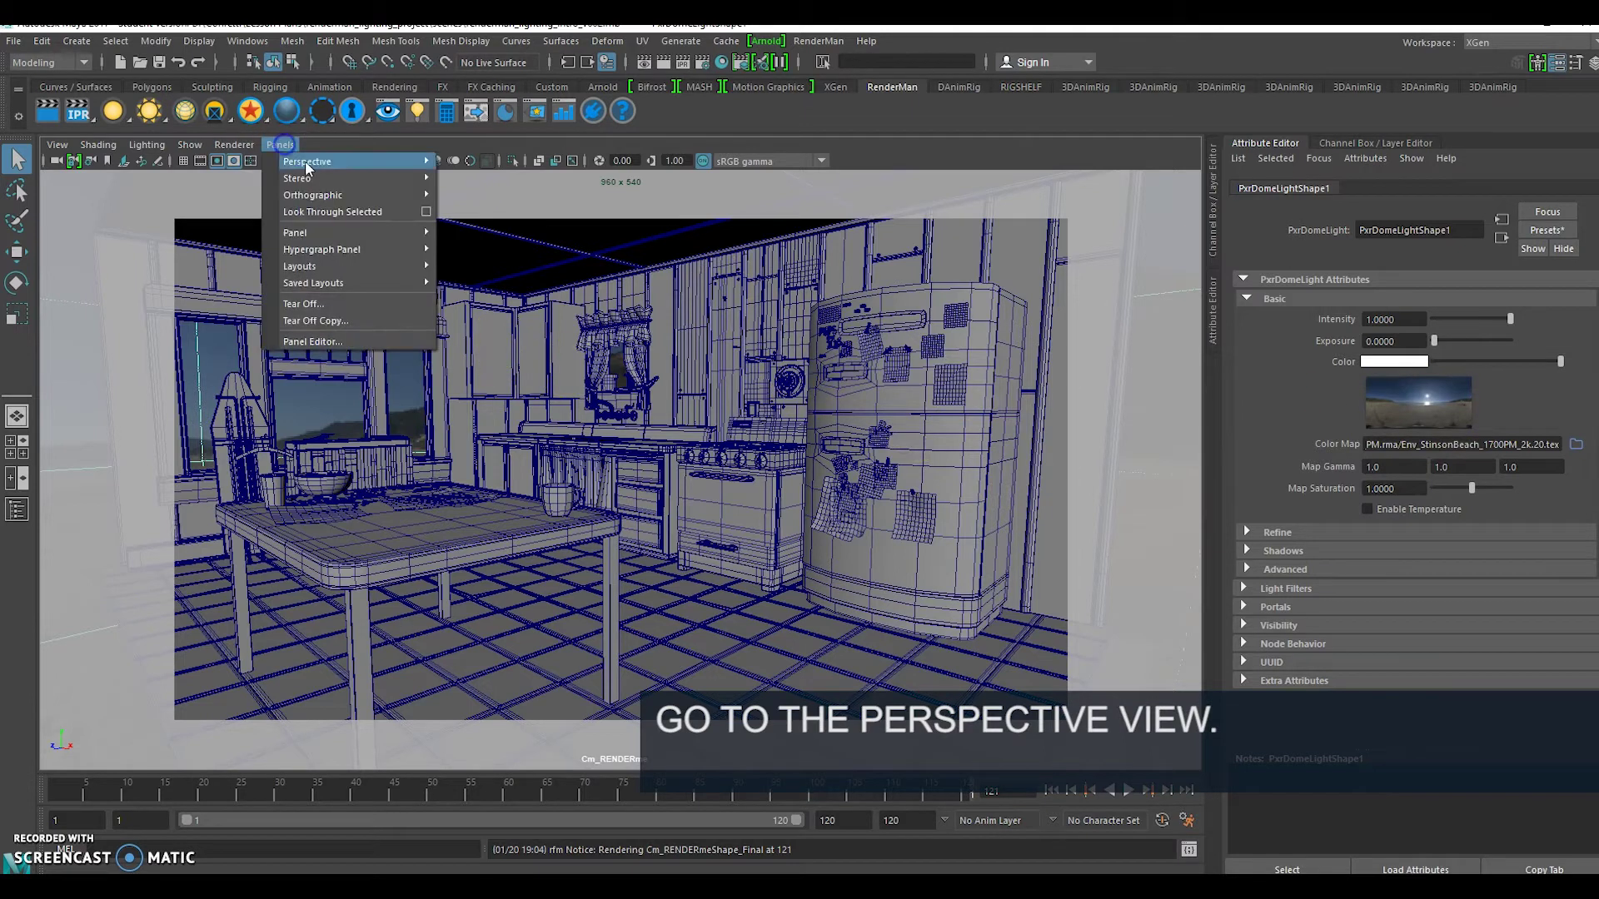
{"action": "mouse_move", "coordinate": [304, 163]}
{"action": "left_click", "coordinate": [486, 189]}
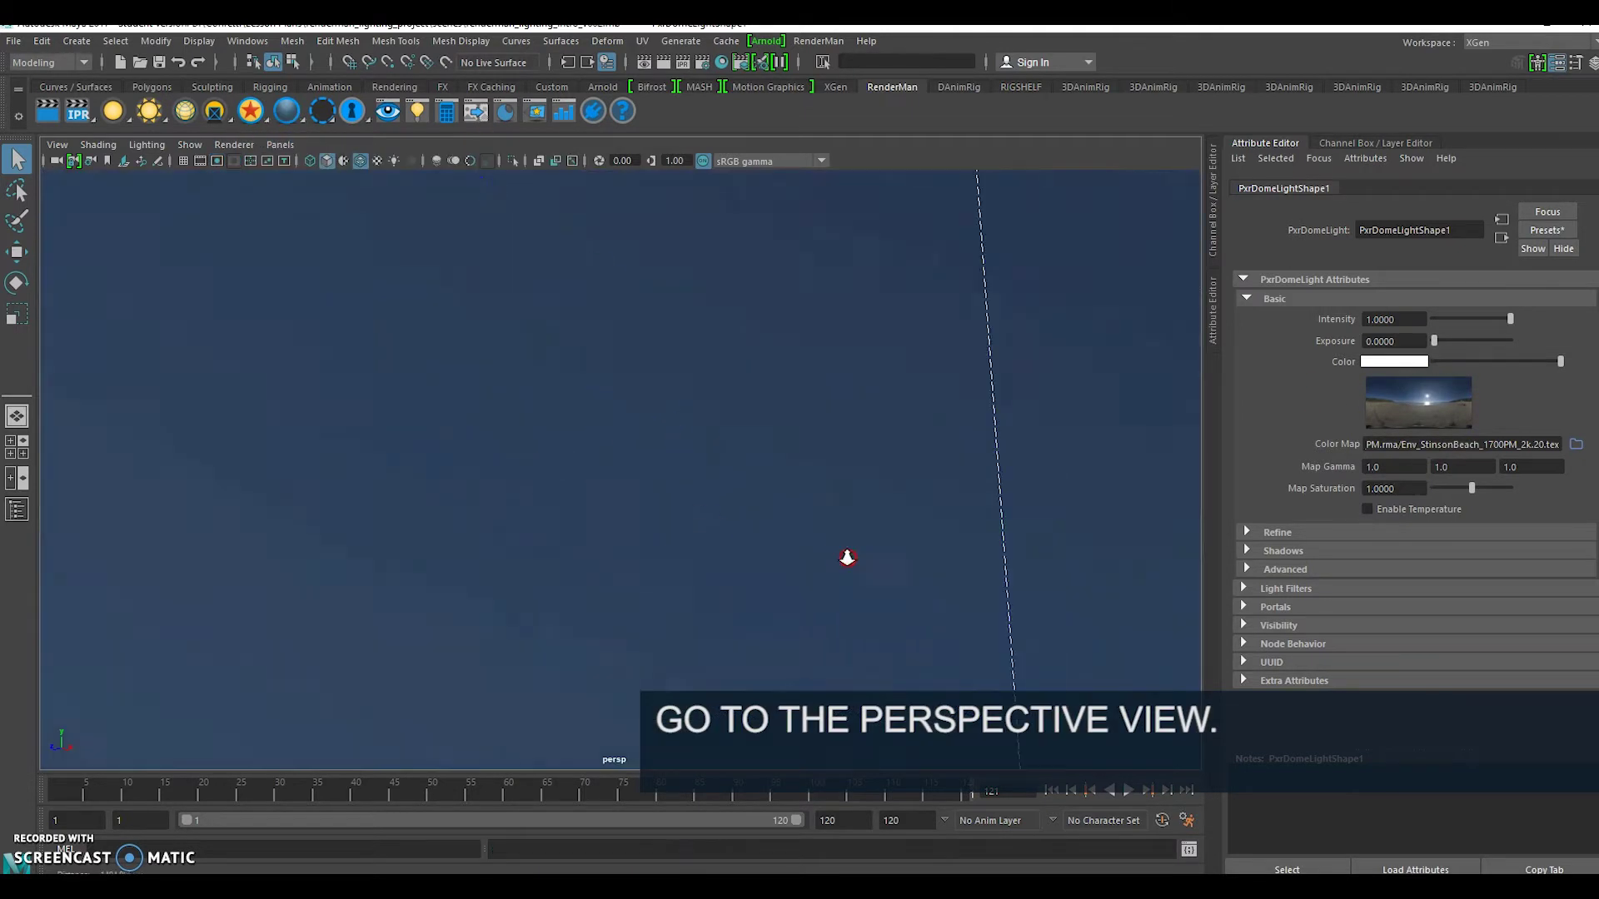
{"action": "left_click_drag", "start_coordinate": [660, 539], "coordinate": [353, 429], "text": "alt"}
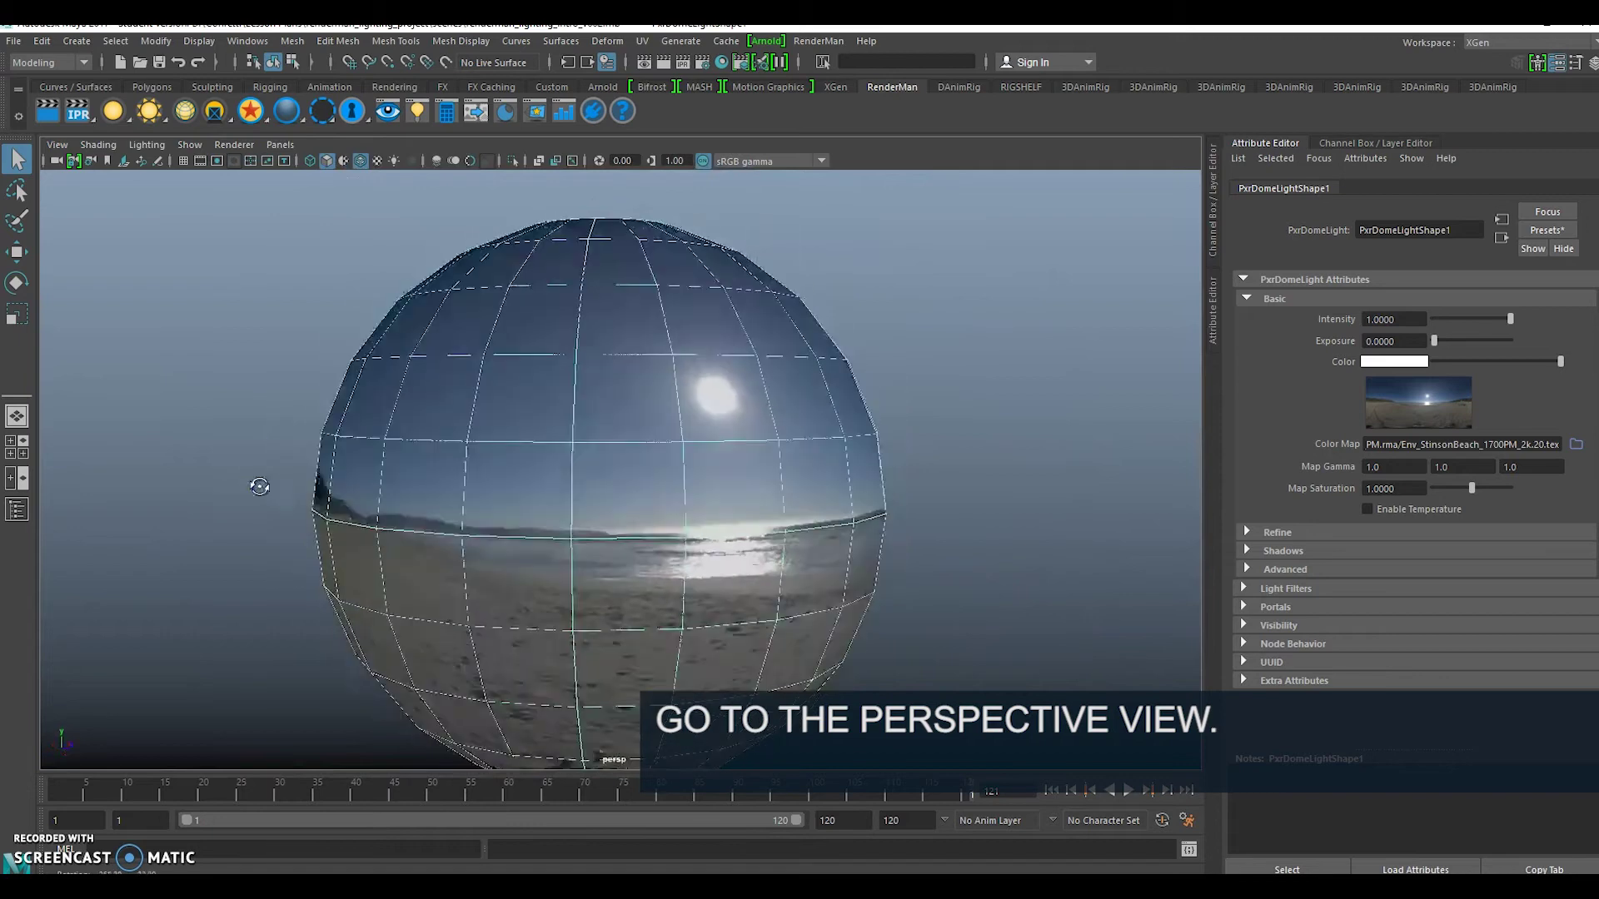
{"action": "left_click_drag", "start_coordinate": [274, 496], "coordinate": [650, 498], "text": "alt"}
{"action": "right_click_drag", "start_coordinate": [433, 499], "coordinate": [971, 541], "text": "alt"}
{"action": "right_click_drag", "start_coordinate": [302, 463], "coordinate": [600, 457], "text": "alt"}
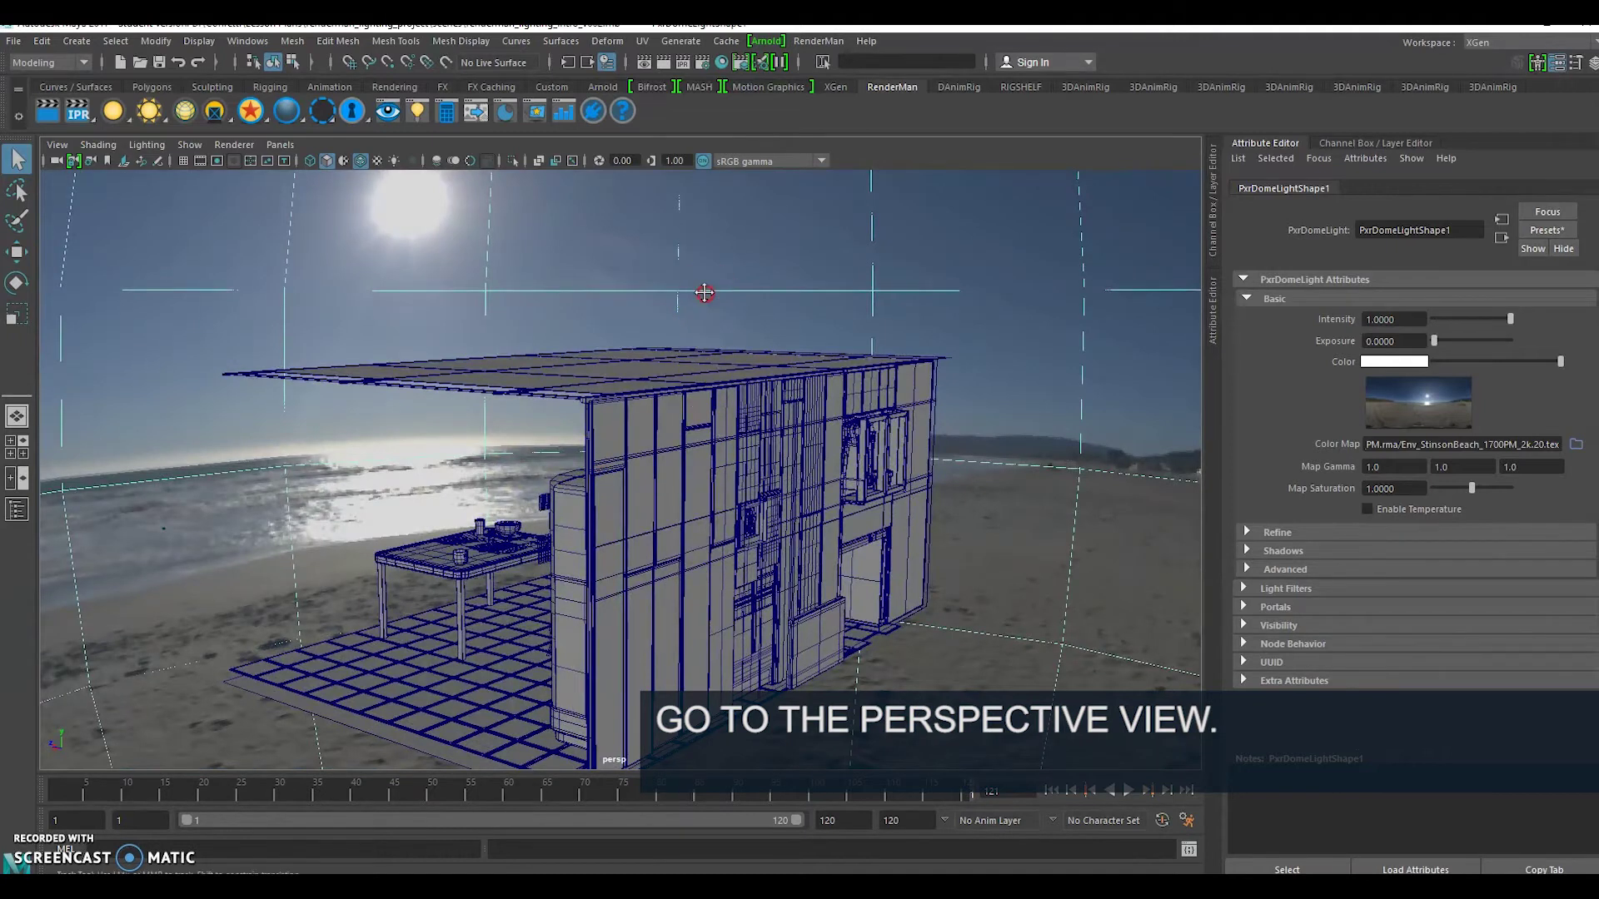
{"action": "left_click_drag", "start_coordinate": [707, 292], "coordinate": [712, 350], "text": "alt"}
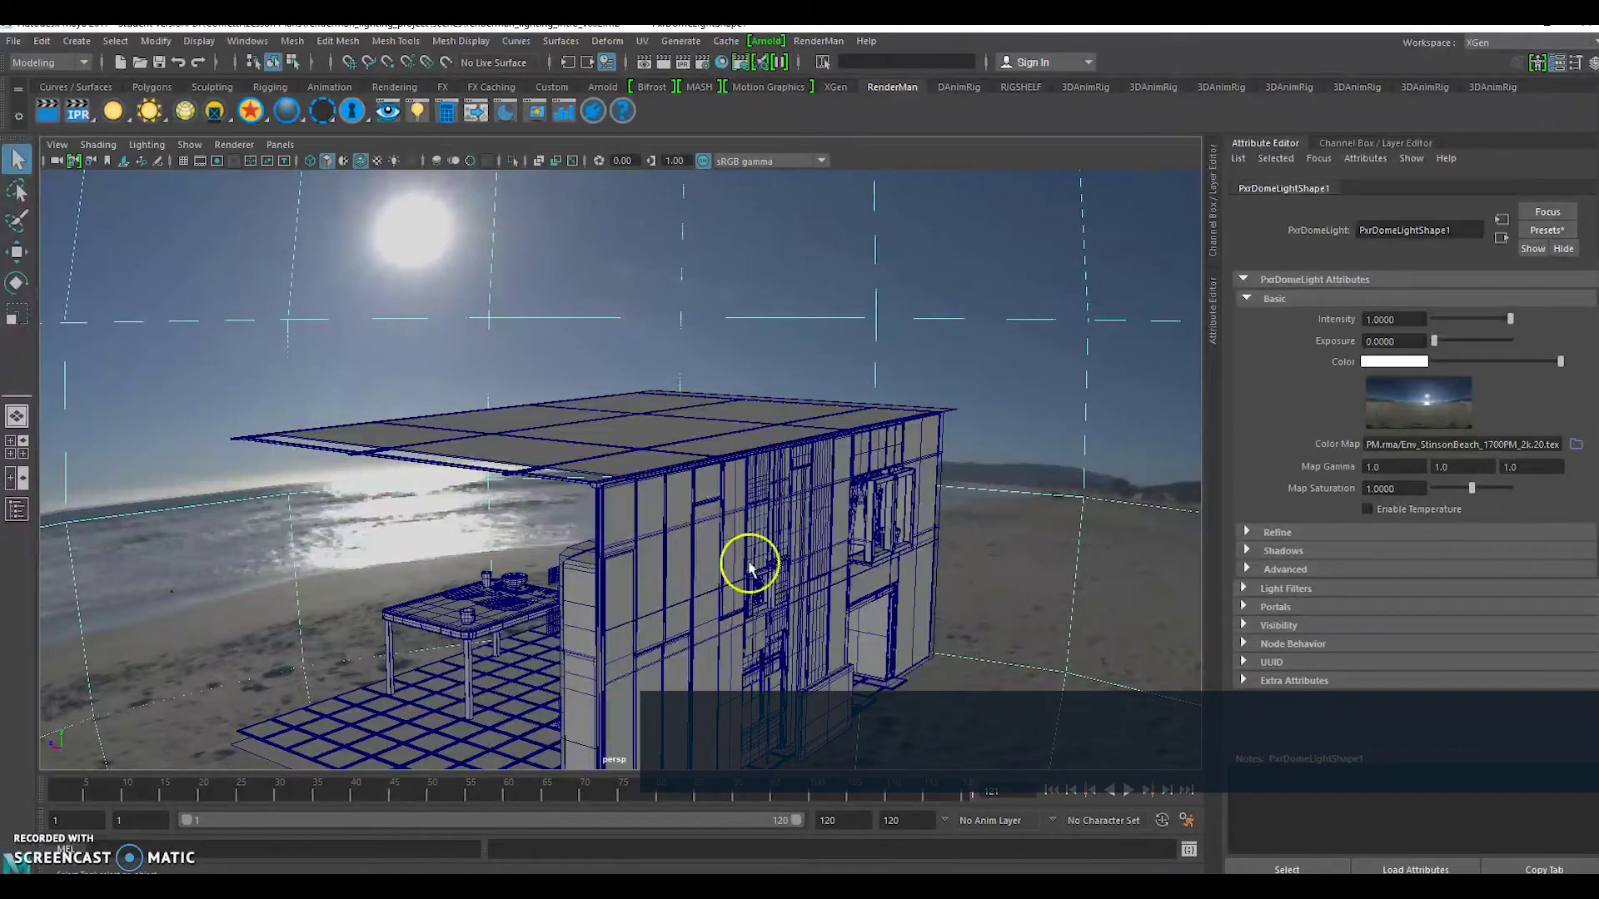
- Rotate the PxrDomeLight so the HDRI's sun sits outside the wall with the large windows
{"action": "right_click_drag", "start_coordinate": [433, 590], "coordinate": [487, 587], "text": "alt"}
{"action": "mouse_move", "coordinate": [487, 587]}
{"action": "left_mouse_down", "text": "alt"}
{"action": "mouse_move", "coordinate": [457, 589]}
{"action": "mouse_move", "coordinate": [495, 577]}
{"action": "left_mouse_up", "text": "alt"}
{"action": "right_click_drag", "start_coordinate": [643, 573], "coordinate": [652, 562], "text": "alt"}
{"action": "mouse_move", "coordinate": [653, 562]}
{"action": "left_mouse_down", "text": "alt"}
{"action": "mouse_move", "coordinate": [681, 527]}
{"action": "mouse_move", "coordinate": [656, 550]}
{"action": "left_mouse_up", "text": "alt"}
{"action": "key", "text": "e"}
{"action": "left_click_drag", "start_coordinate": [748, 711], "coordinate": [686, 732]}
{"action": "left_click_drag", "start_coordinate": [587, 700], "coordinate": [596, 708]}
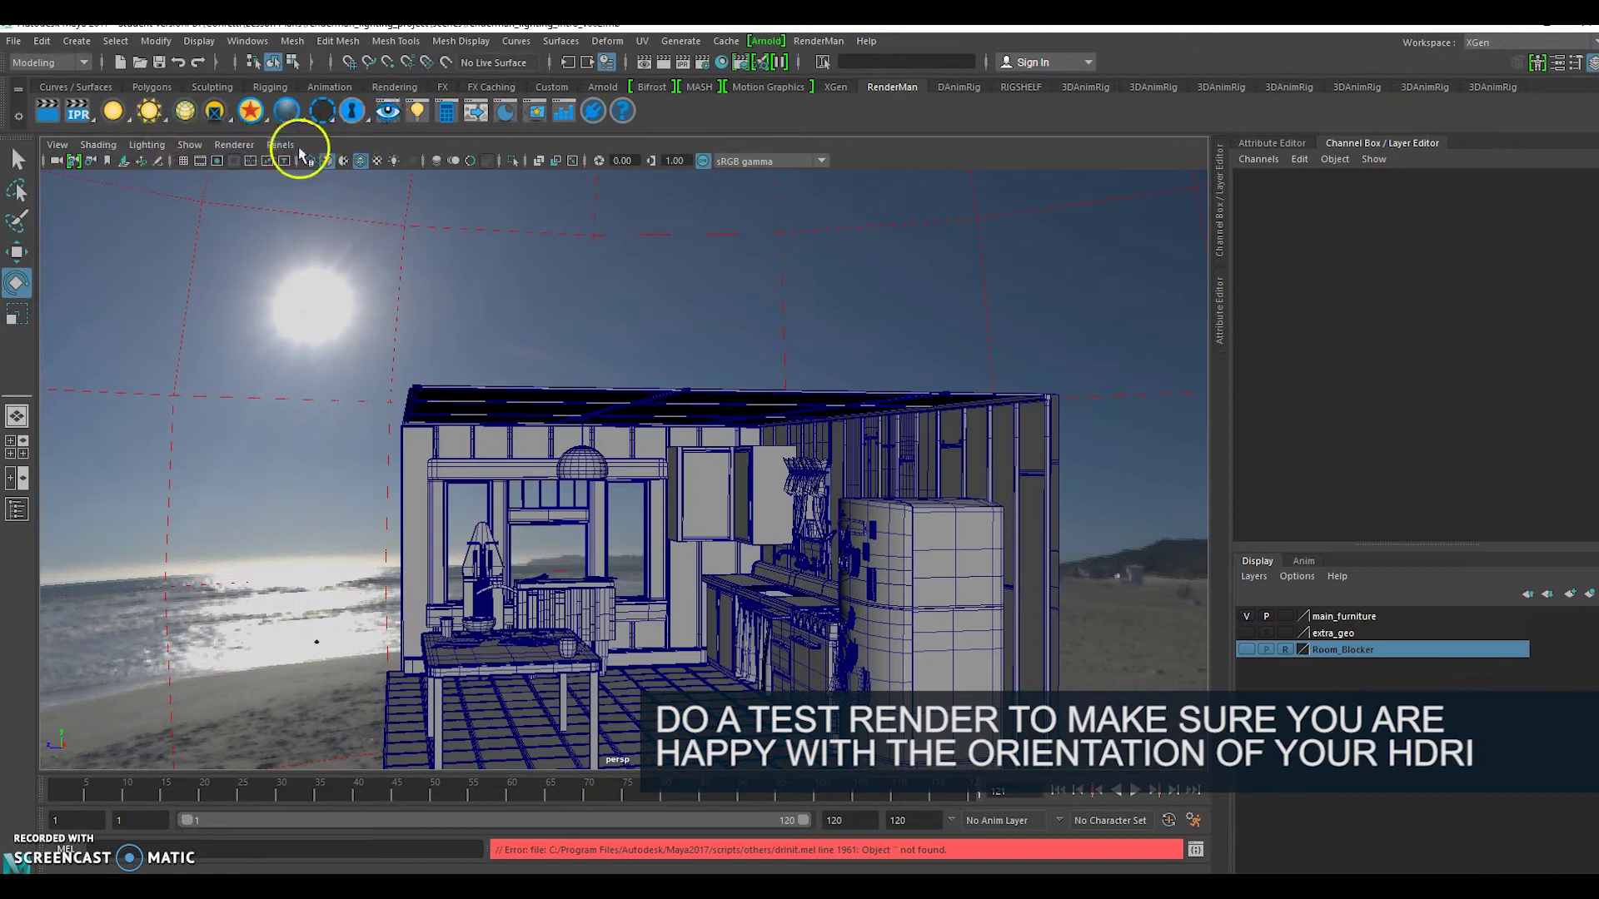
- Test render the rotated HDRI lighting through the Cm_RENDERme camera and bring up the result in the render viewer
{"action": "left_click", "coordinate": [280, 144]}
{"action": "mouse_move", "coordinate": [341, 161]}
{"action": "left_click", "coordinate": [483, 160]}
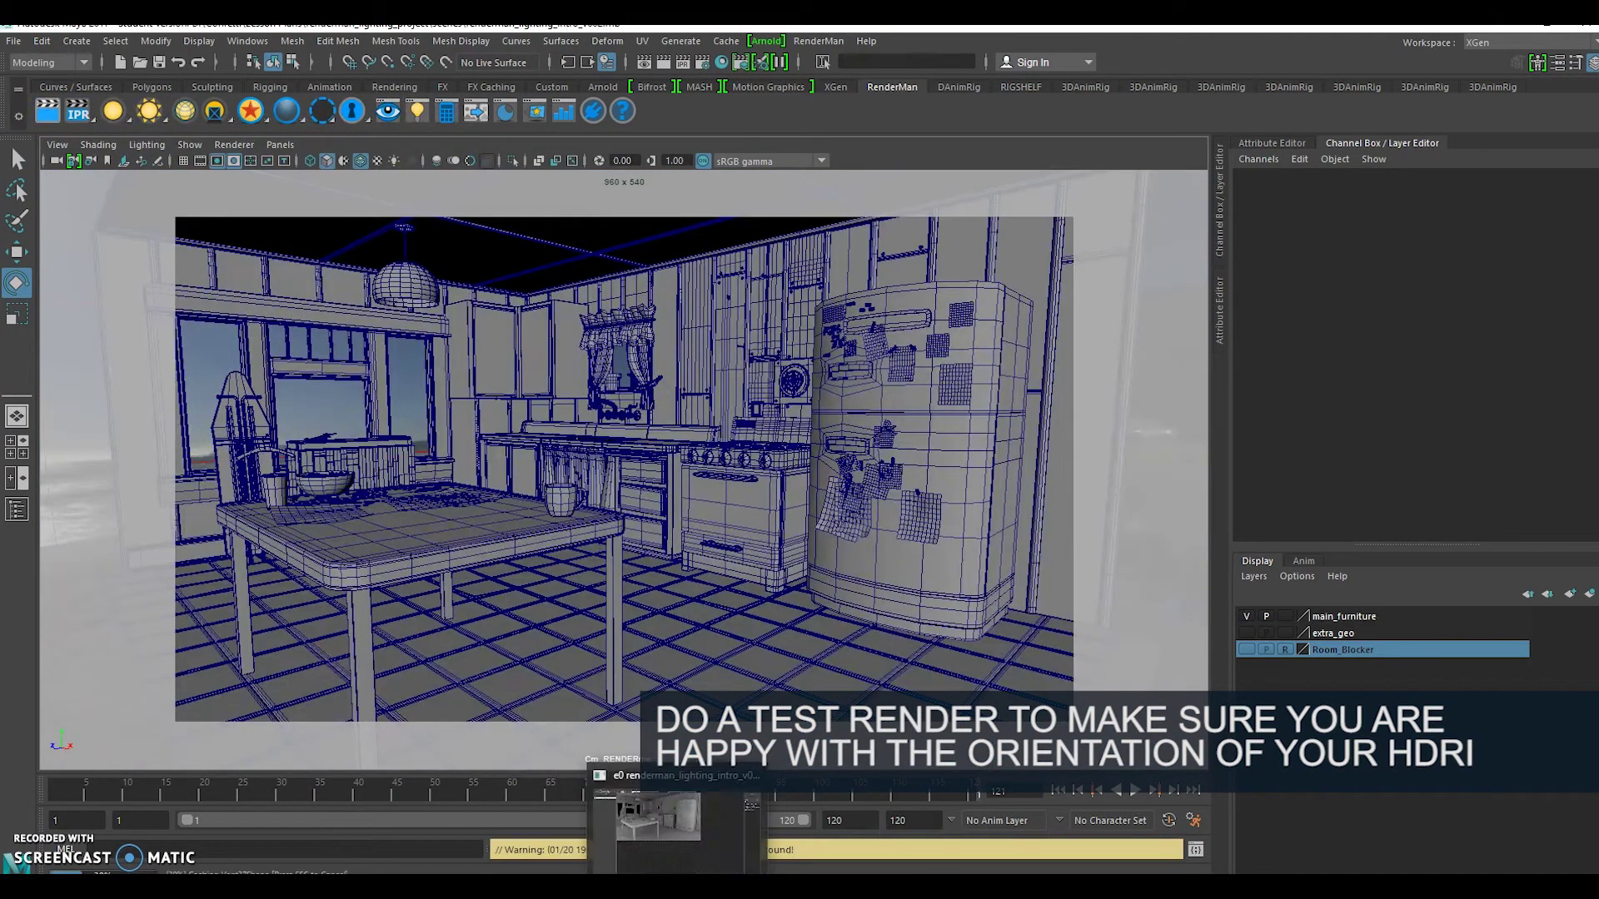
{"action": "left_click", "coordinate": [684, 866]}
{"action": "left_click", "coordinate": [690, 831]}
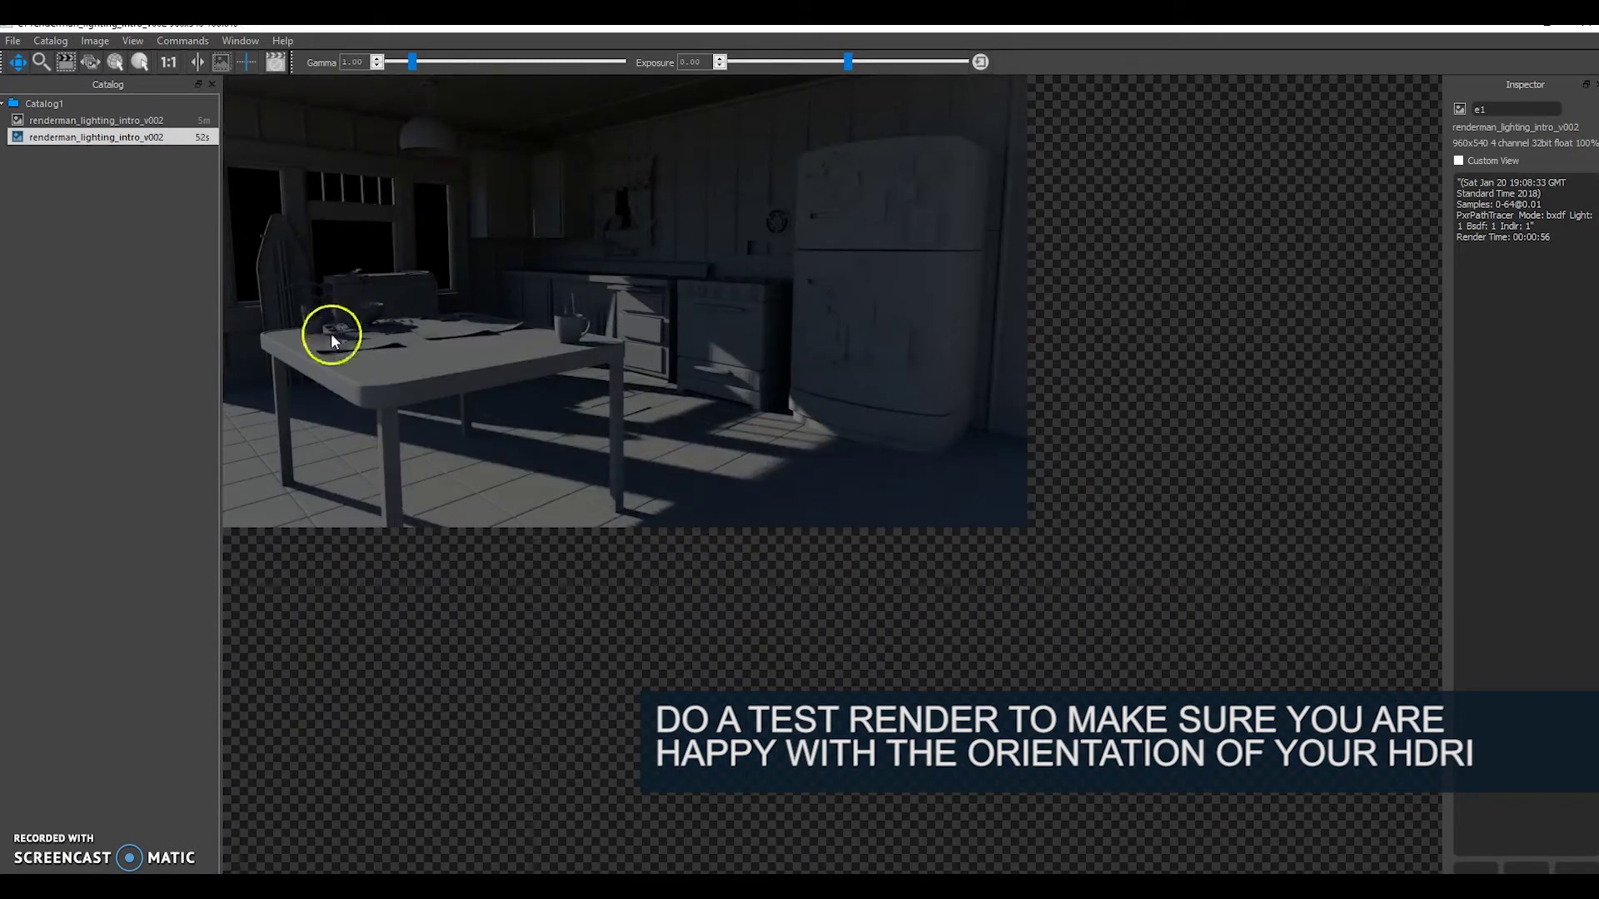
- Compare the HDRI-lit test render with the earlier render in the catalog, and return to the scene
{"action": "left_click", "coordinate": [96, 121]}
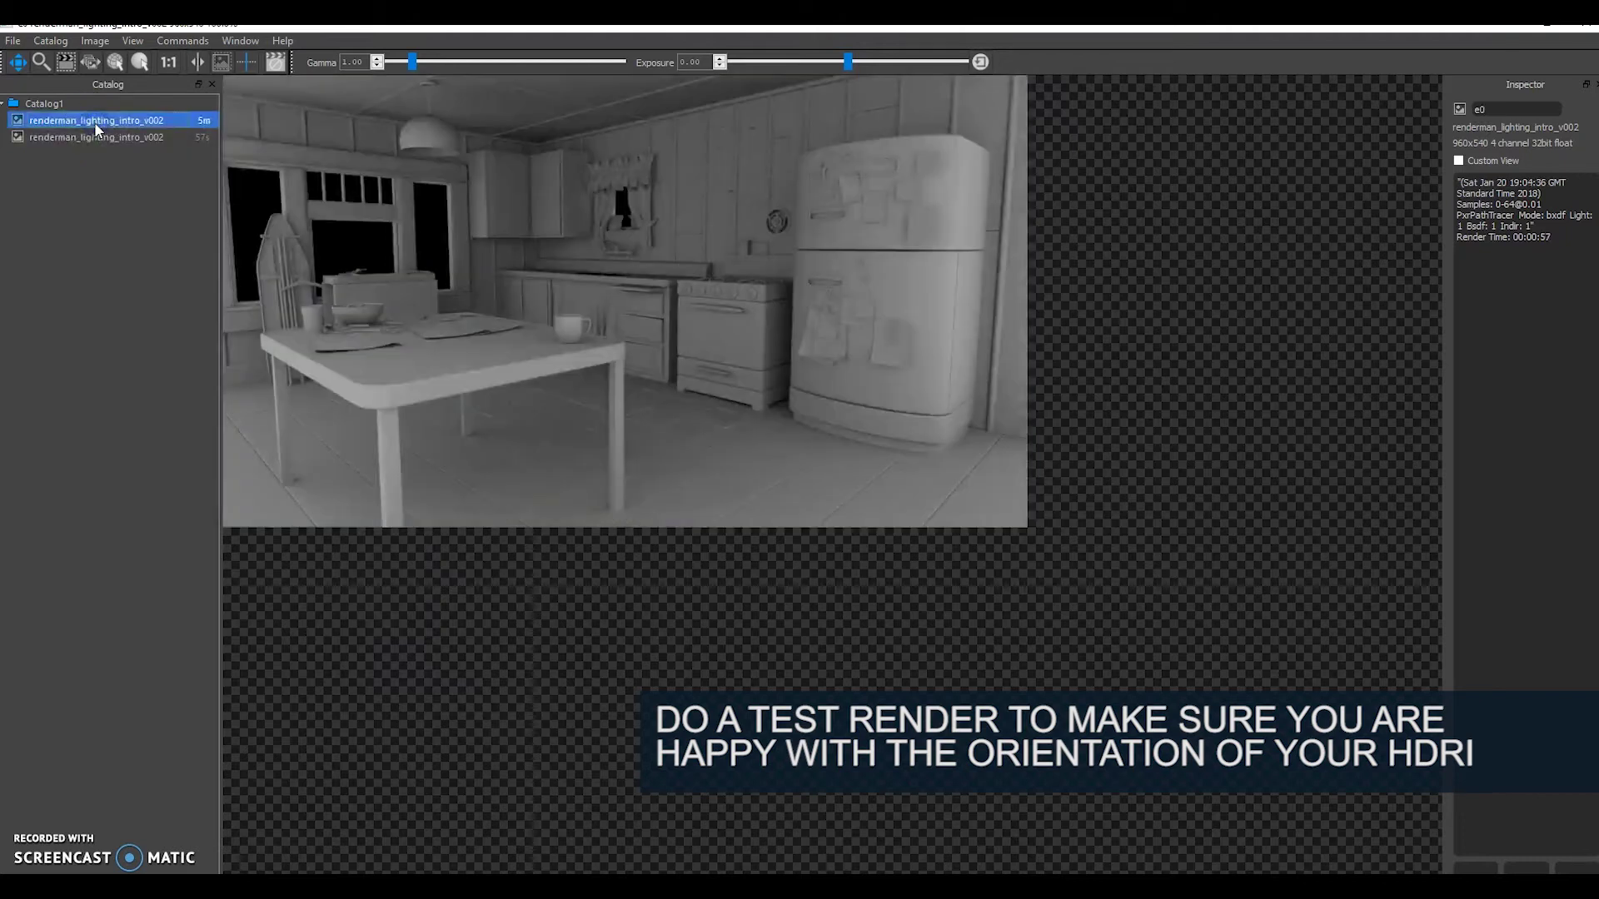
{"action": "left_click", "coordinate": [103, 139]}
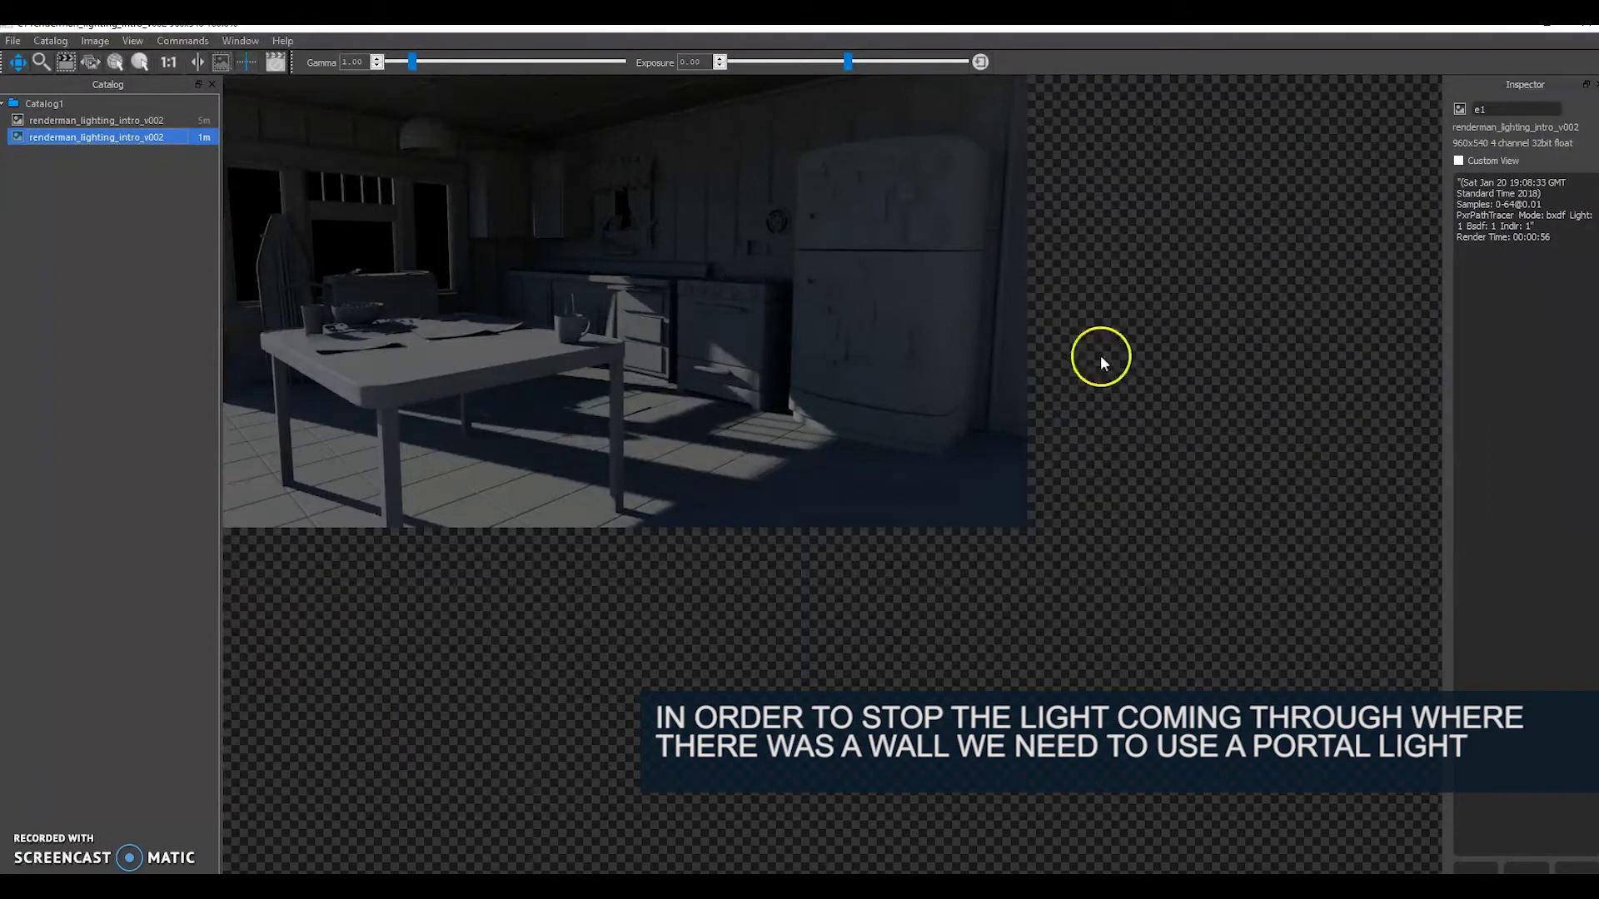
{"action": "left_click", "coordinate": [1507, 29]}
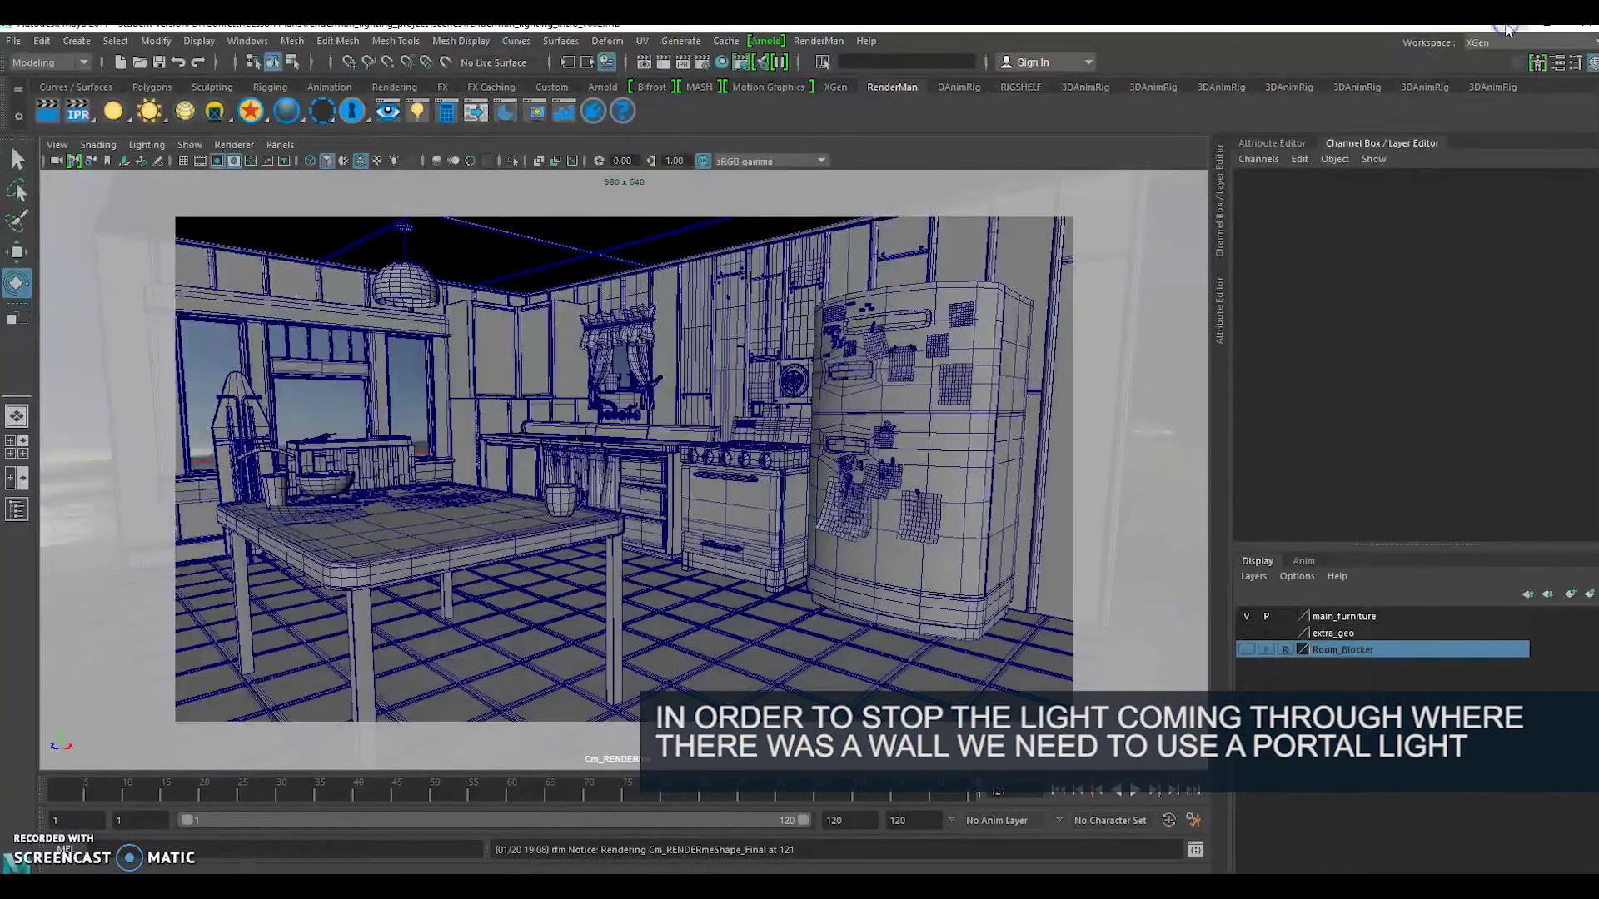
- Switch to the persp camera, select the PxrDomeLight and add a portal light to it
{"action": "left_click", "coordinate": [281, 144]}
{"action": "mouse_move", "coordinate": [426, 167]}
{"action": "left_click", "coordinate": [517, 178]}
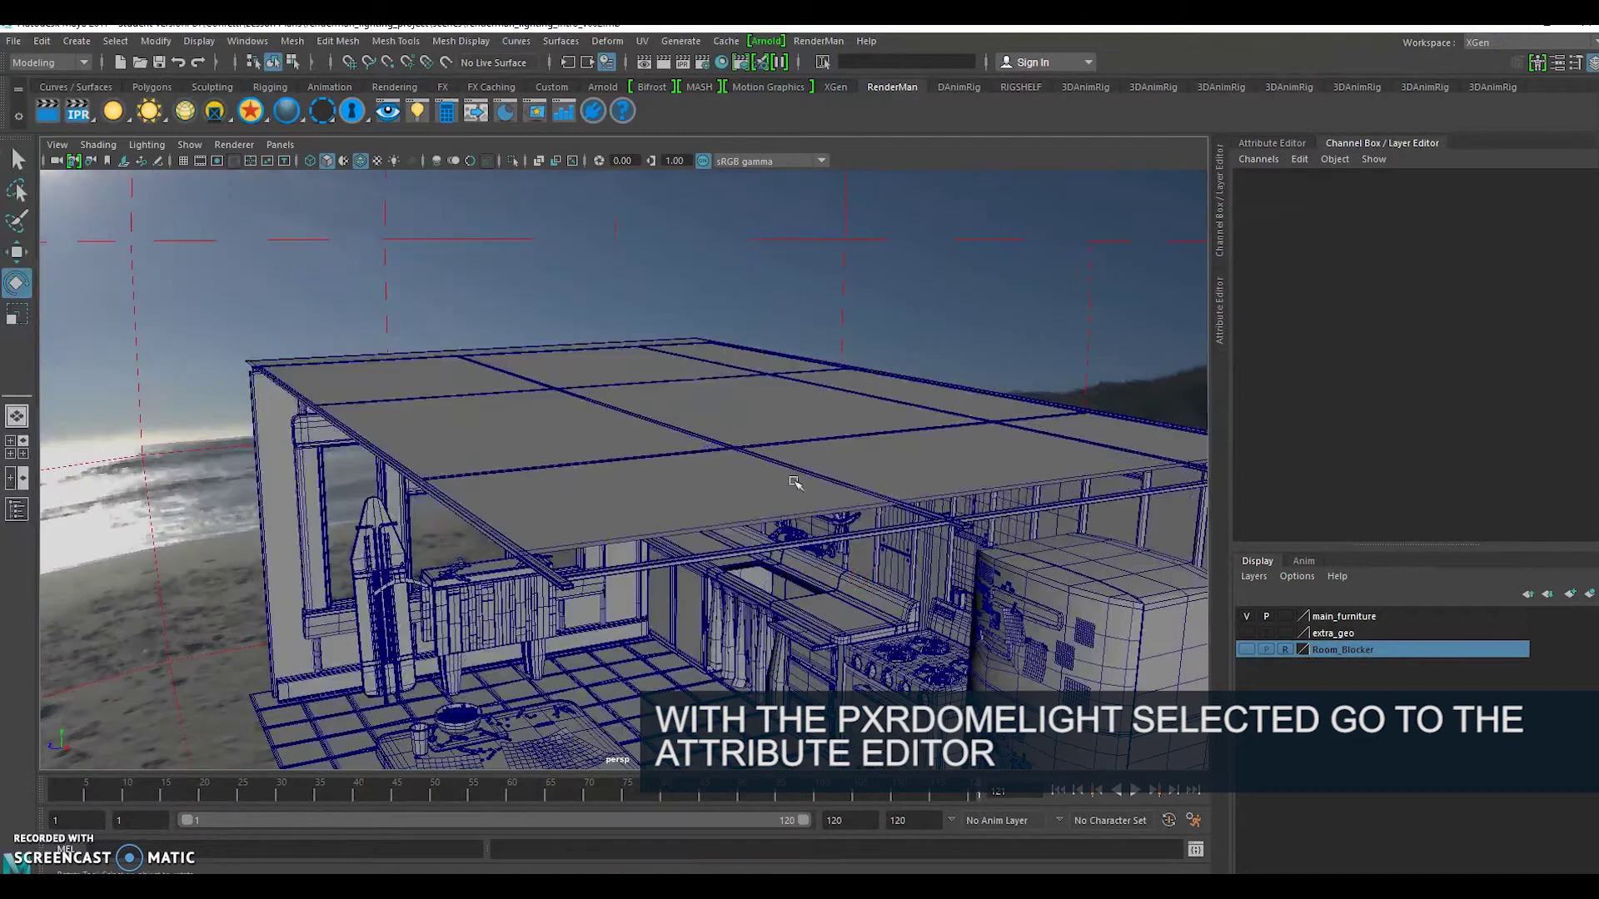
{"action": "middle_click_drag", "start_coordinate": [718, 266], "coordinate": [715, 324], "text": "alt"}
{"action": "left_click", "coordinate": [756, 258]}
{"action": "left_click", "coordinate": [1556, 63]}
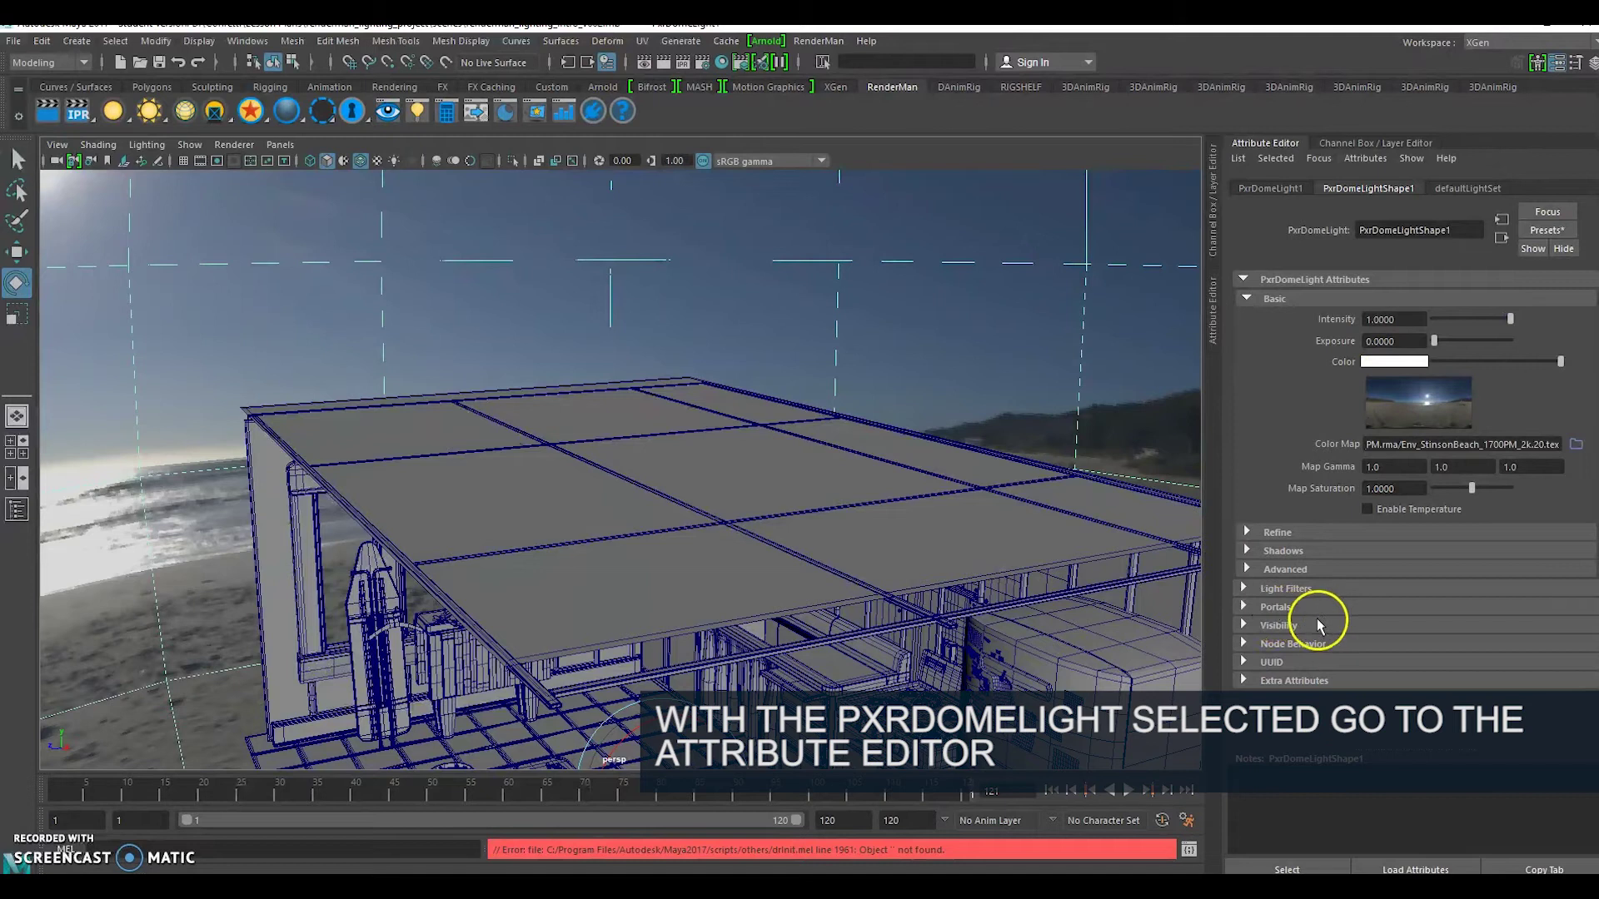
{"action": "left_click", "coordinate": [1282, 609]}
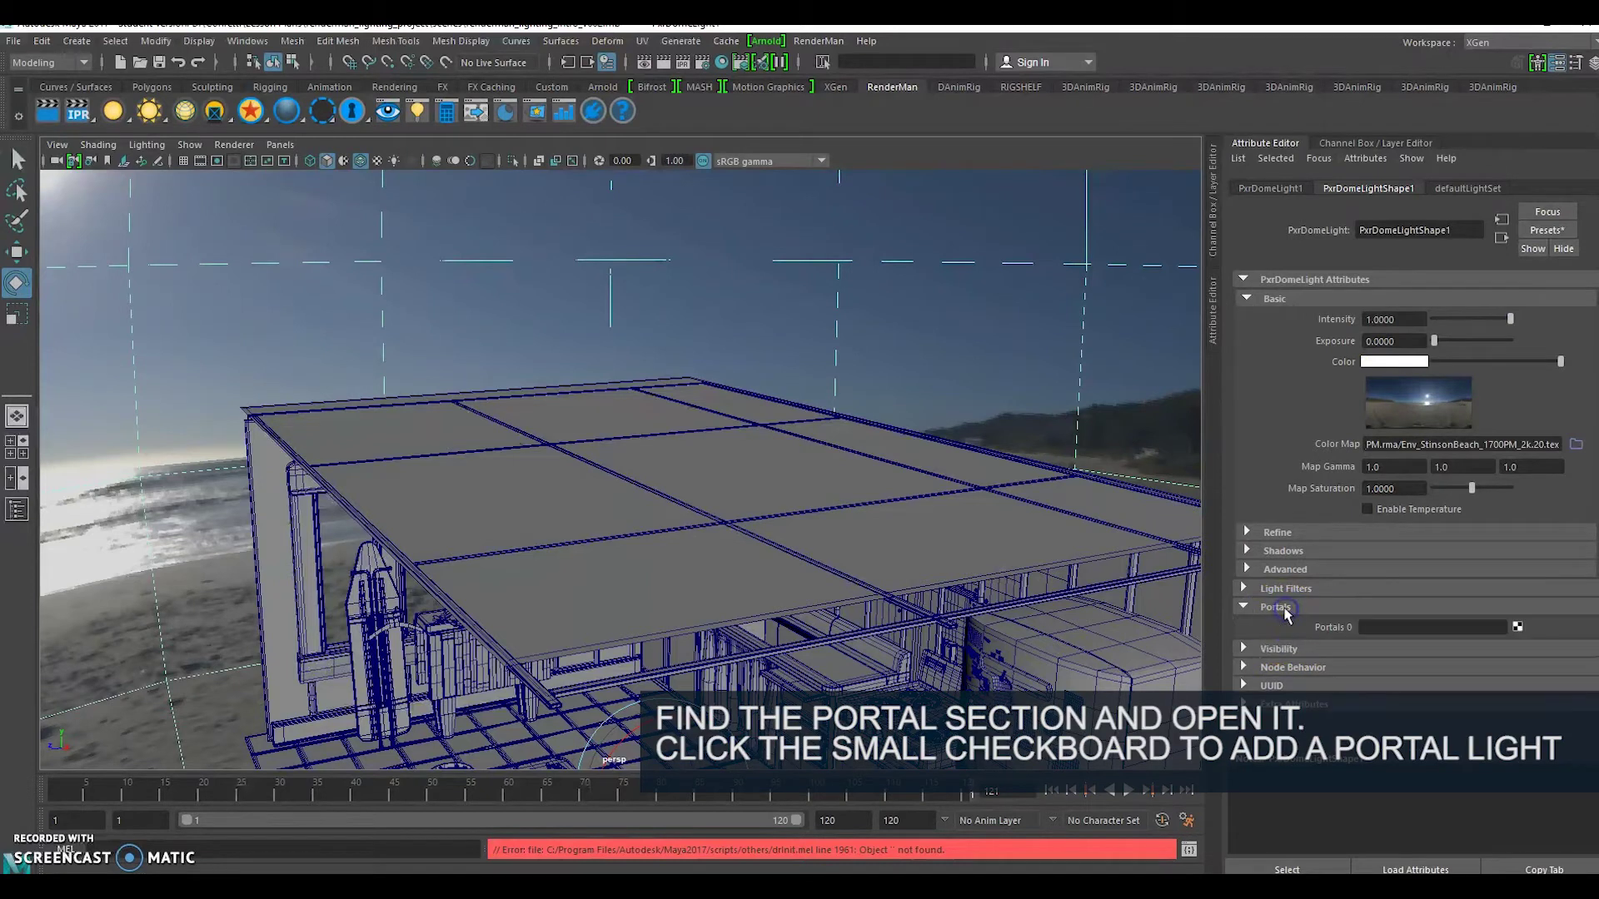
{"action": "left_click", "coordinate": [1517, 627]}
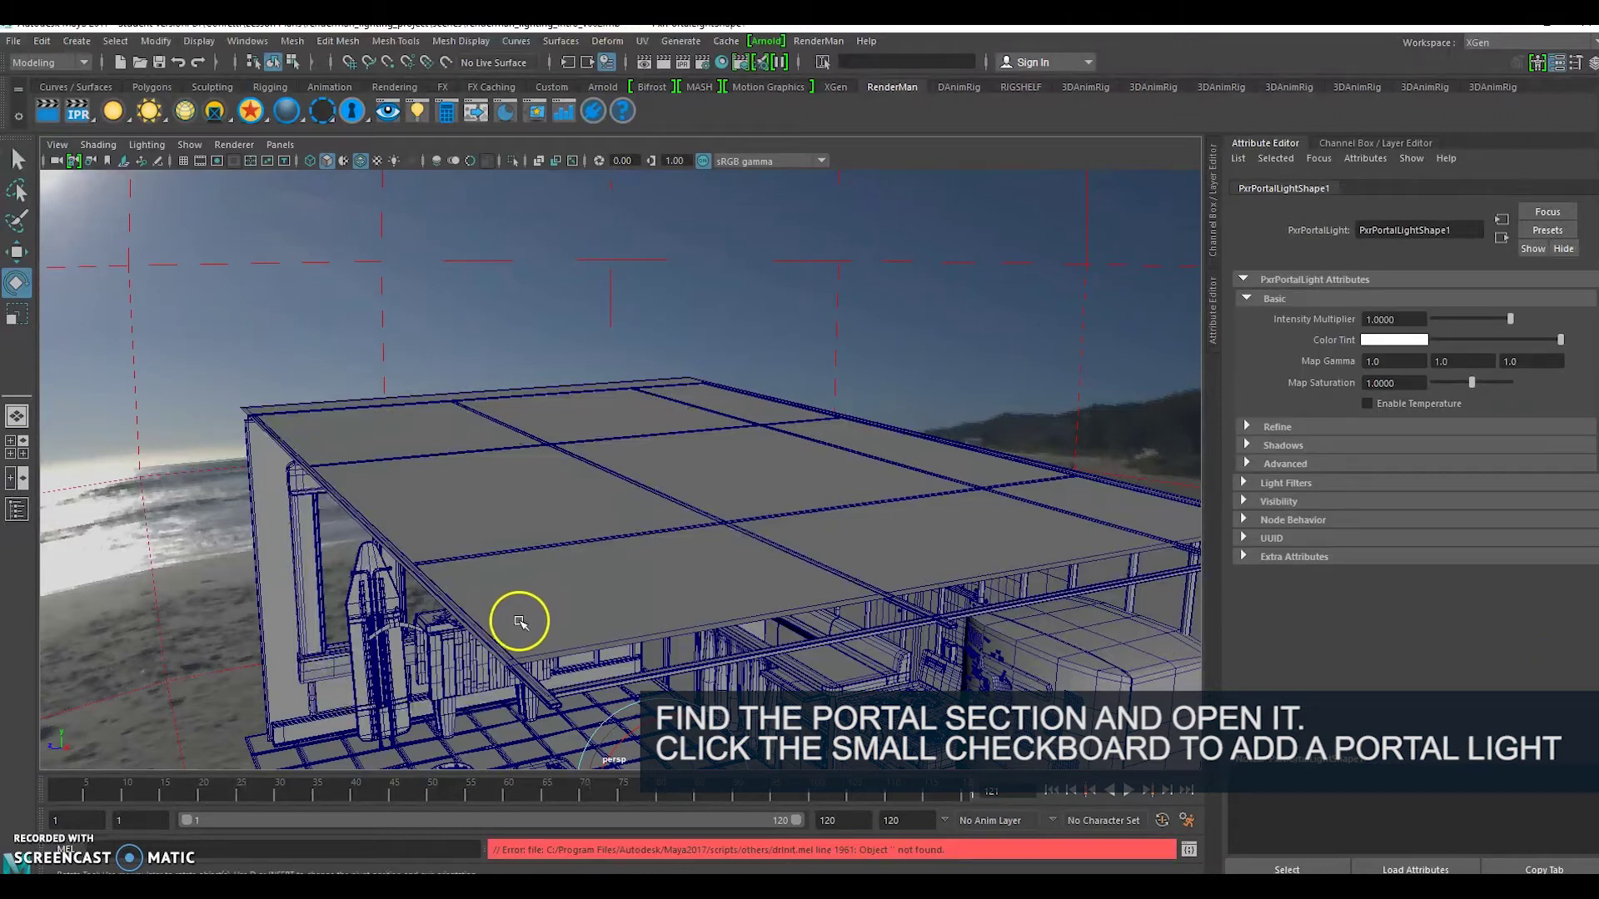
- Locate the new portal light beneath the kitchen floor and scale it up uniformly
{"action": "key", "text": "w"}
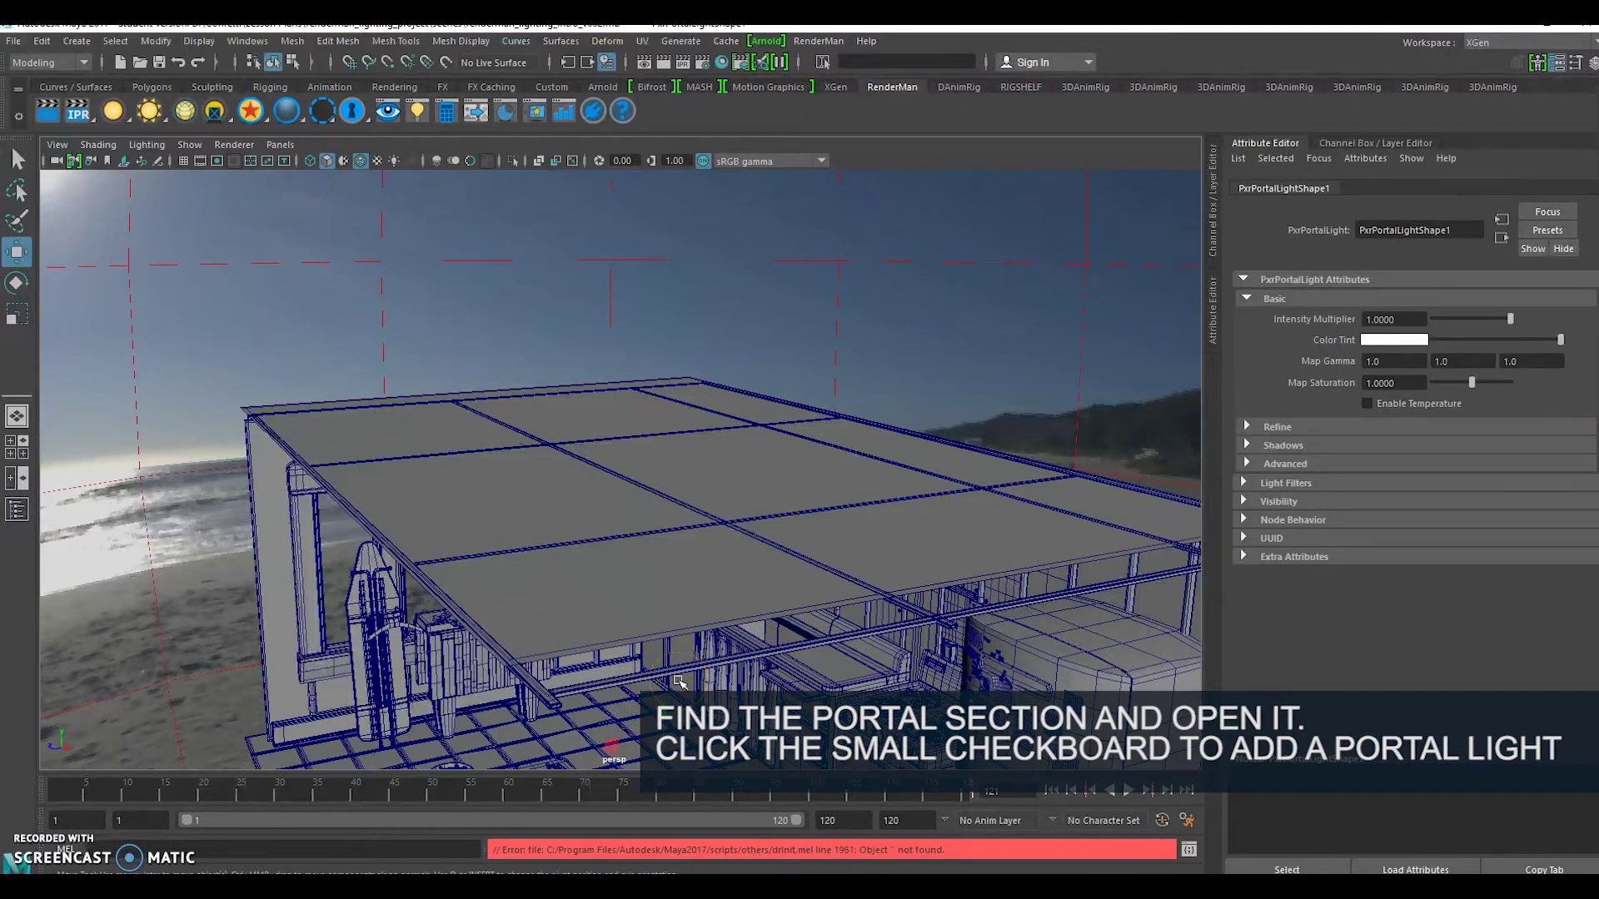
{"action": "key", "text": "f"}
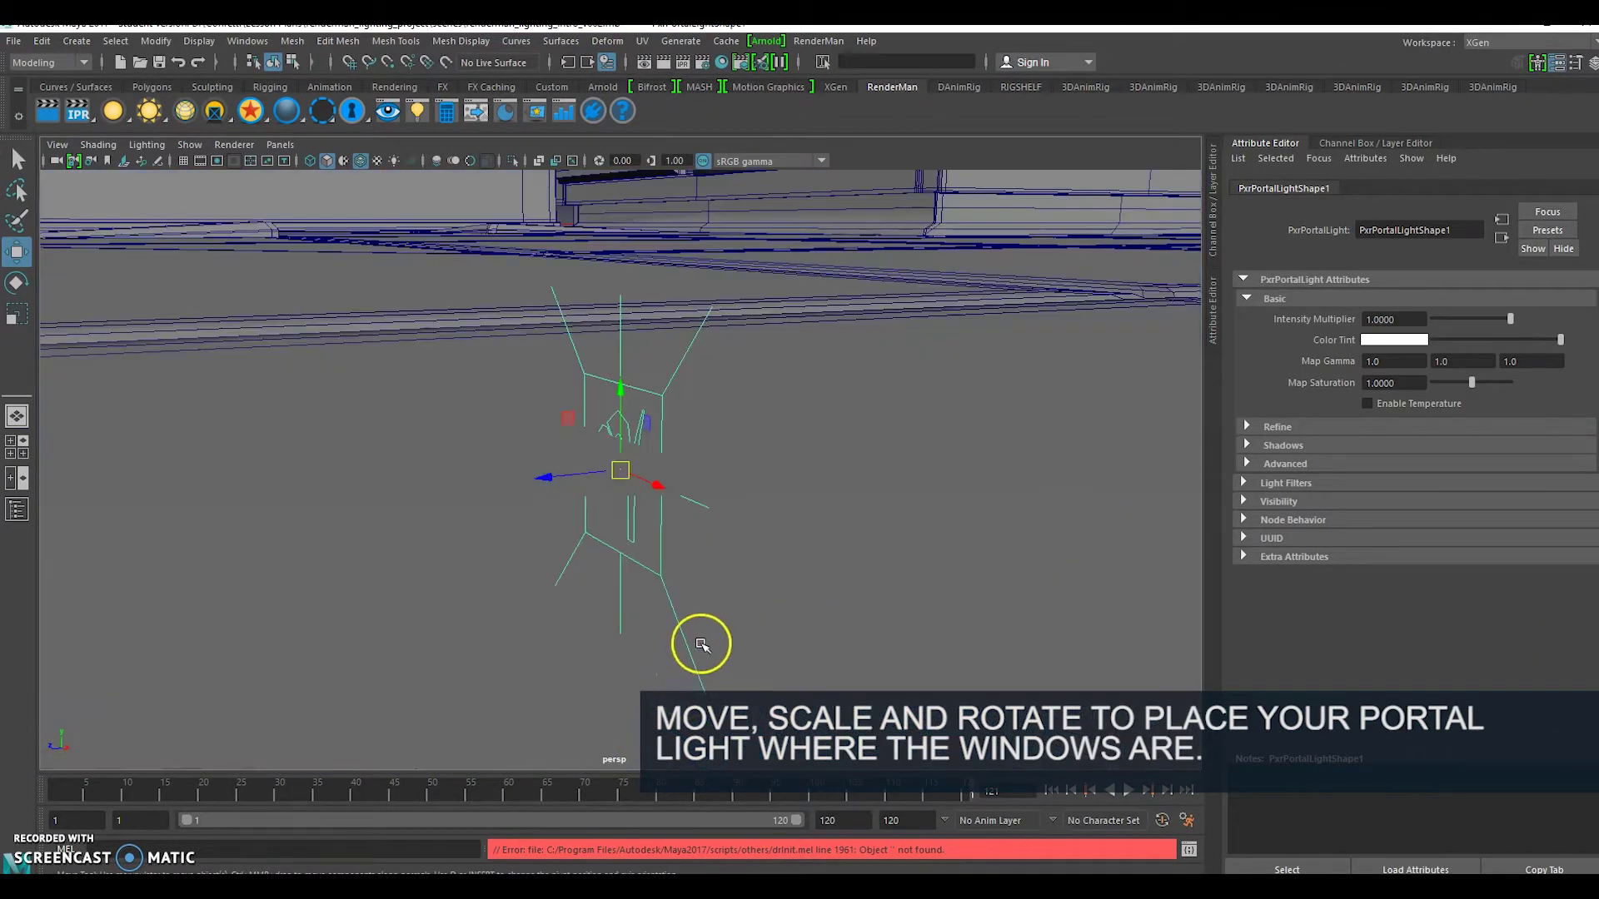
{"action": "mouse_move", "coordinate": [814, 486]}
{"action": "left_mouse_down", "text": "alt"}
{"action": "mouse_move", "coordinate": [608, 465]}
{"action": "mouse_move", "coordinate": [810, 479]}
{"action": "left_mouse_up", "text": "alt"}
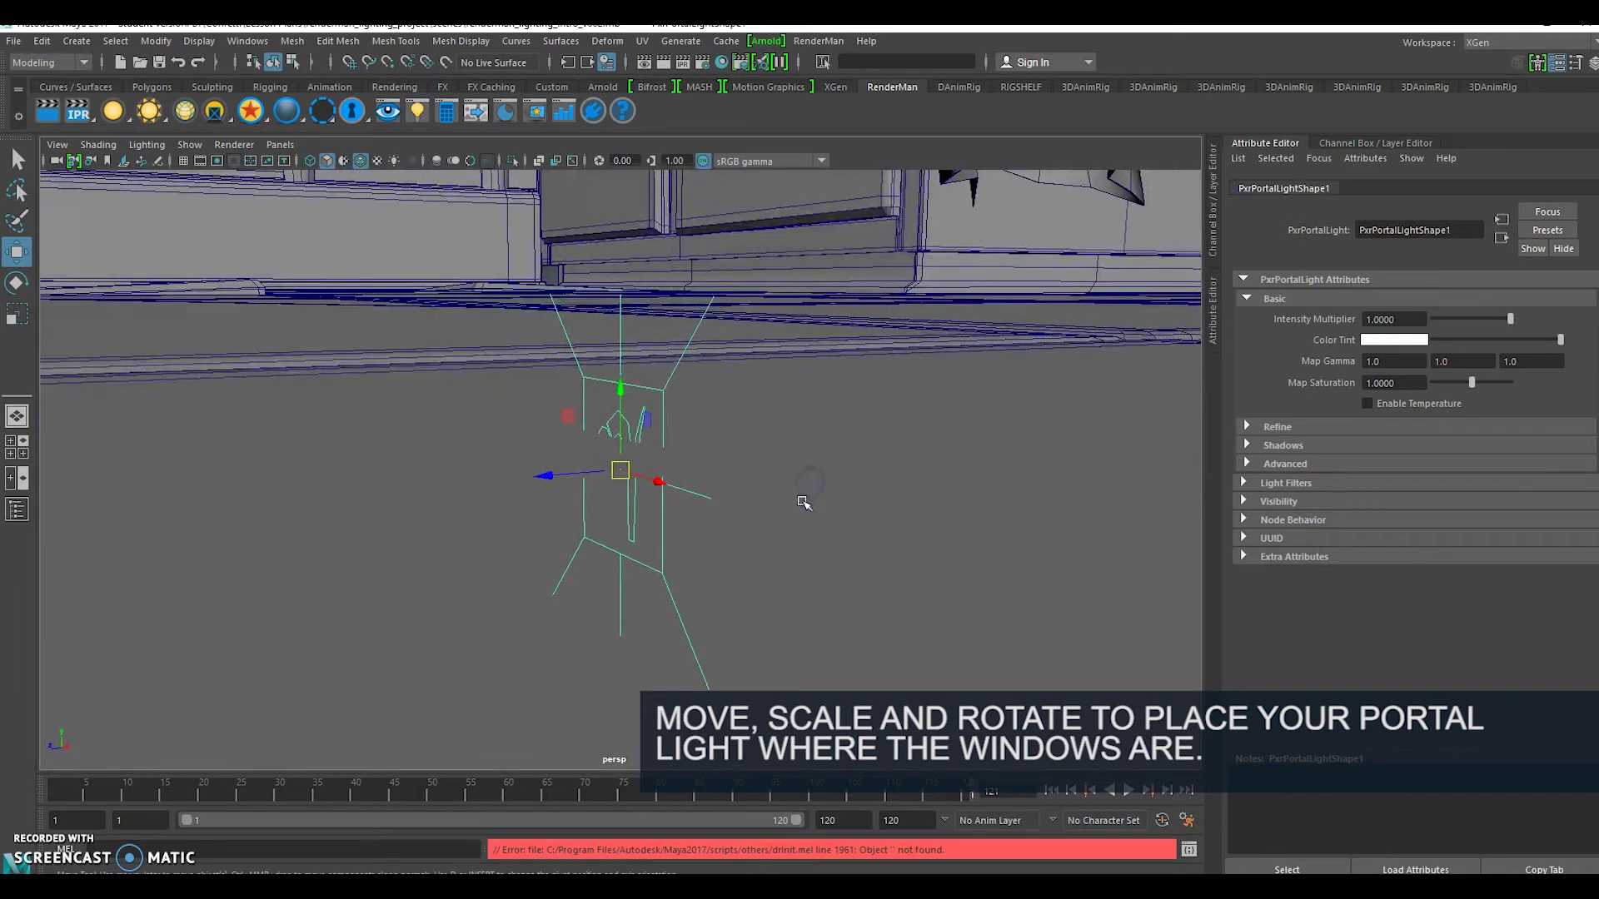
{"action": "key", "text": "r"}
{"action": "left_click_drag", "start_coordinate": [624, 471], "coordinate": [775, 467]}
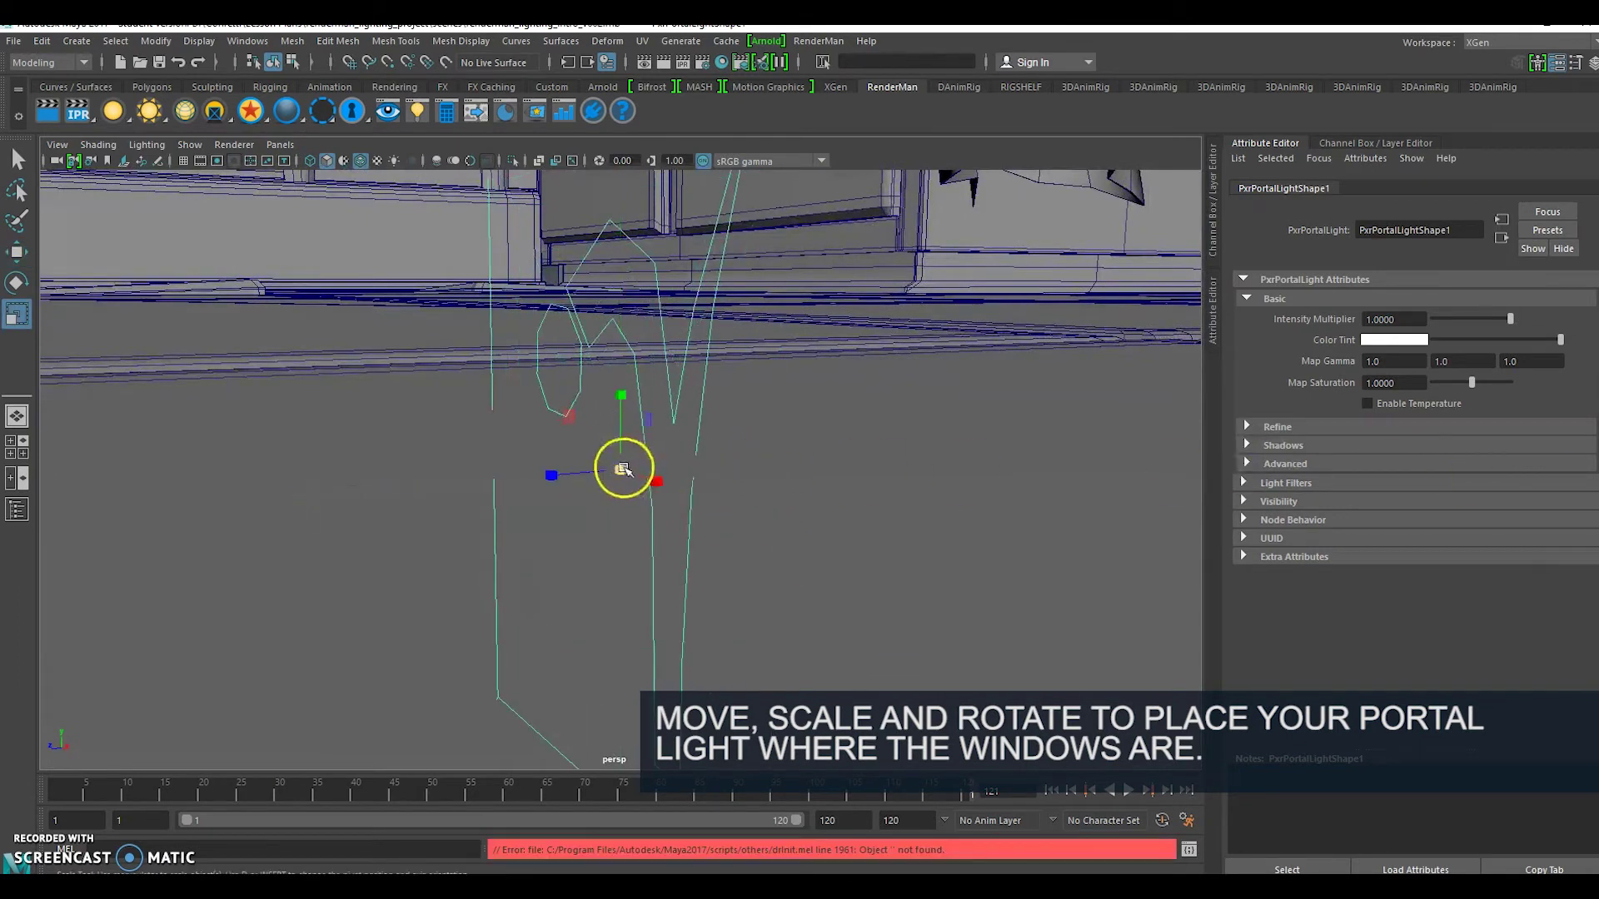
{"action": "left_click_drag", "start_coordinate": [624, 469], "coordinate": [775, 468]}
{"action": "right_click_drag", "start_coordinate": [791, 467], "coordinate": [391, 501], "text": "alt"}
- Raise the portal light above the kitchen floor and scale it up further towards the size of the large windows
{"action": "key", "text": "w"}
{"action": "left_click_drag", "start_coordinate": [626, 408], "coordinate": [612, 378]}
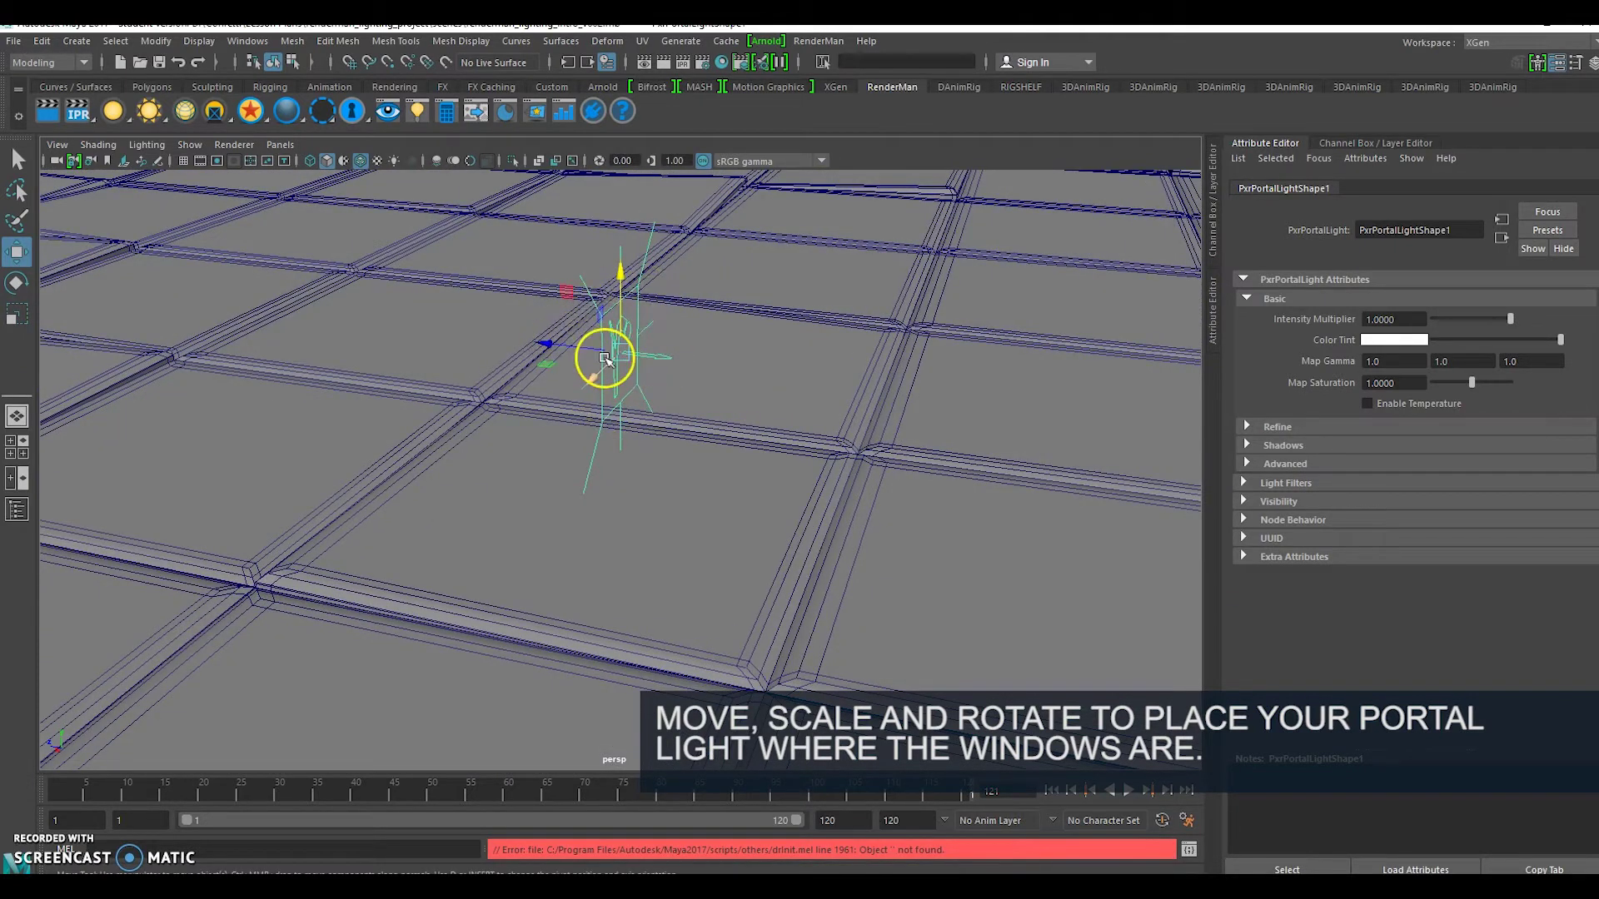
{"action": "key", "text": "r"}
{"action": "left_click_drag", "start_coordinate": [617, 355], "coordinate": [1362, 291]}
{"action": "right_click_drag", "start_coordinate": [690, 444], "coordinate": [583, 425], "text": "alt"}
{"action": "middle_click_drag", "start_coordinate": [574, 412], "coordinate": [693, 507], "text": "alt"}
{"action": "left_click_drag", "start_coordinate": [740, 527], "coordinate": [1040, 441]}
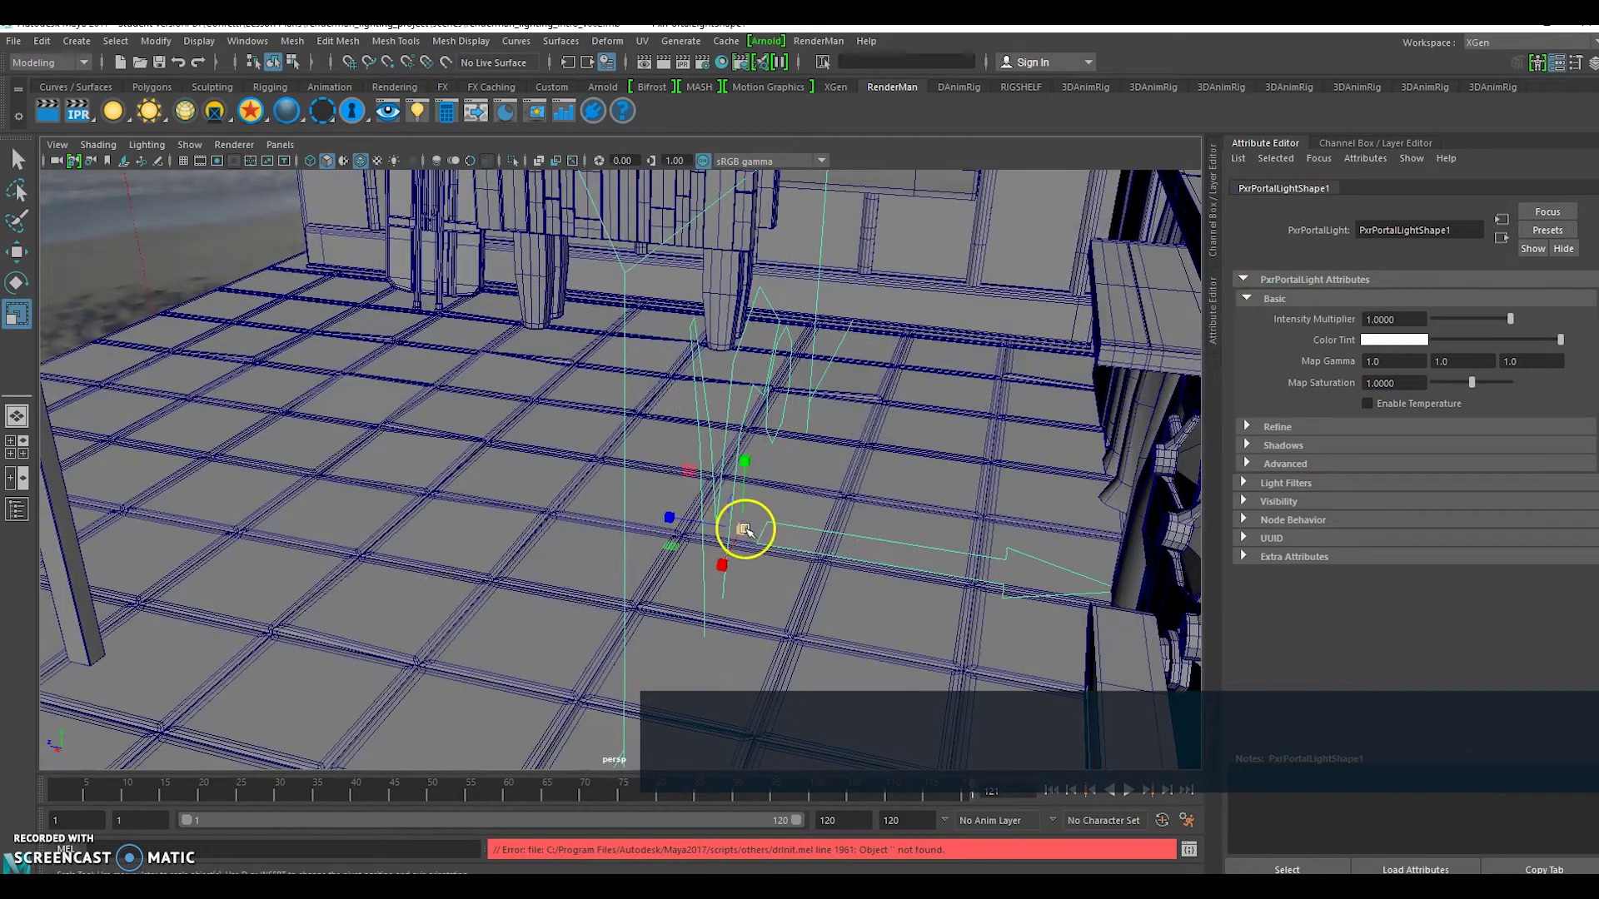
{"action": "left_click_drag", "start_coordinate": [740, 530], "coordinate": [1207, 440]}
- Rotate the portal light about its vertical axis so its arrow points into the kitchen interior
{"action": "key", "text": "e"}
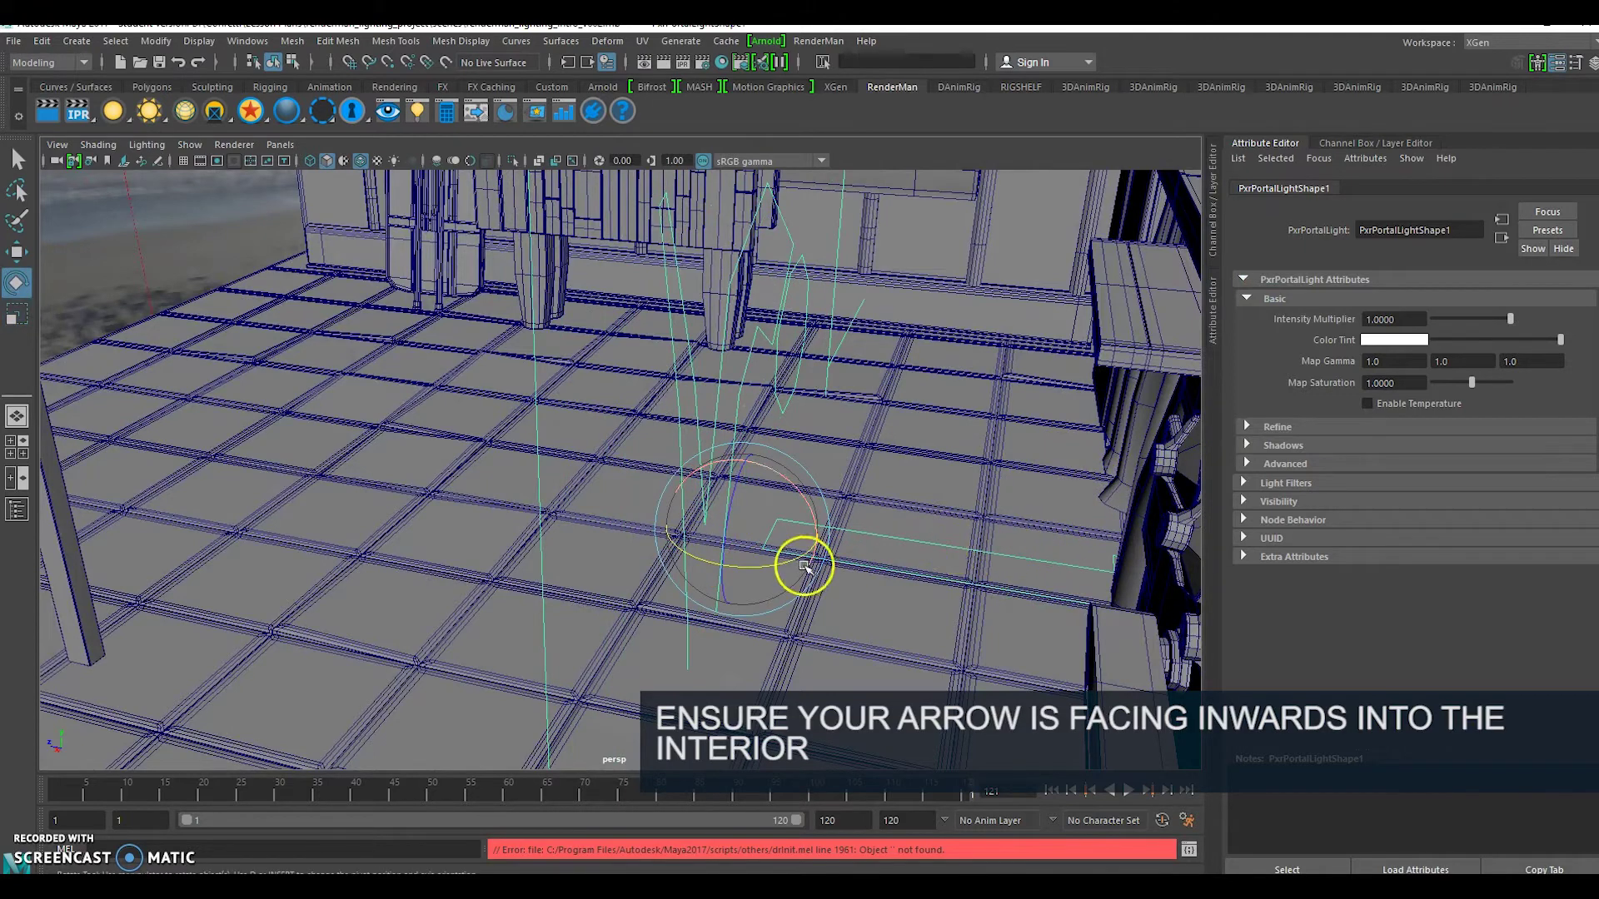
{"action": "left_click_drag", "start_coordinate": [800, 563], "coordinate": [680, 558]}
{"action": "right_click_drag", "start_coordinate": [781, 528], "coordinate": [607, 510], "text": "alt"}
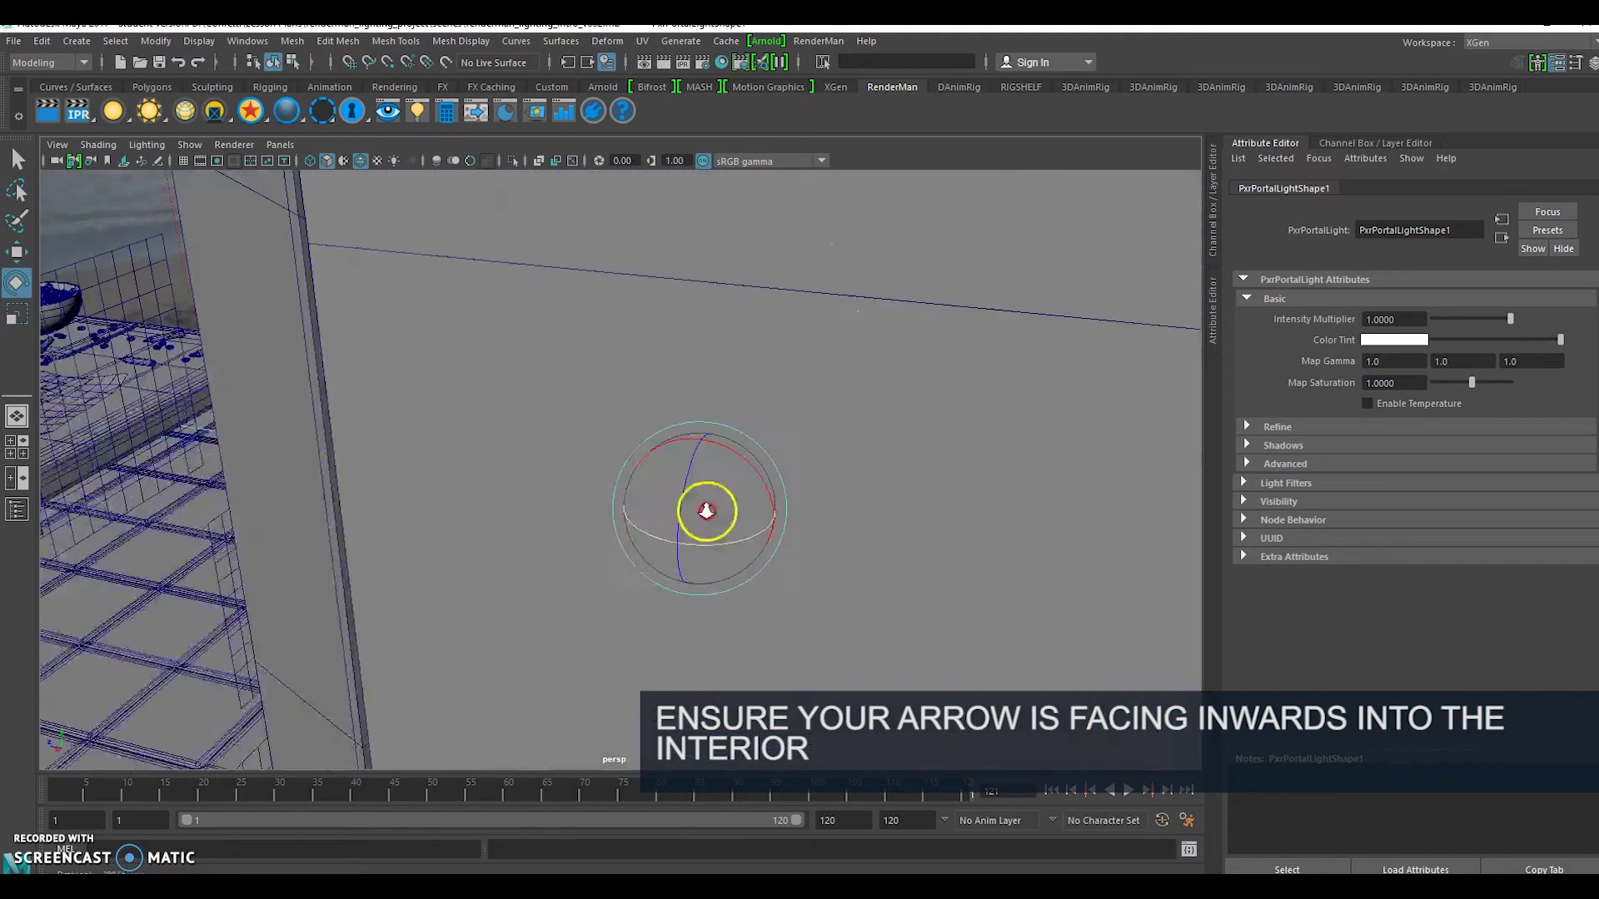
{"action": "left_click_drag", "start_coordinate": [607, 510], "coordinate": [455, 366], "text": "alt"}
- Move the portal light up against the wall with the large windows so it covers the openings
{"action": "key", "text": "w"}
{"action": "left_click_drag", "start_coordinate": [508, 550], "coordinate": [583, 504], "text": "alt"}
{"action": "left_click_drag", "start_coordinate": [626, 370], "coordinate": [366, 523]}
{"action": "left_click_drag", "start_coordinate": [366, 523], "coordinate": [732, 533], "text": "alt"}
{"action": "left_click_drag", "start_coordinate": [914, 430], "coordinate": [880, 423]}
{"action": "left_click_drag", "start_coordinate": [952, 358], "coordinate": [954, 287]}
{"action": "left_click_drag", "start_coordinate": [1074, 417], "coordinate": [144, 256], "text": "alt"}
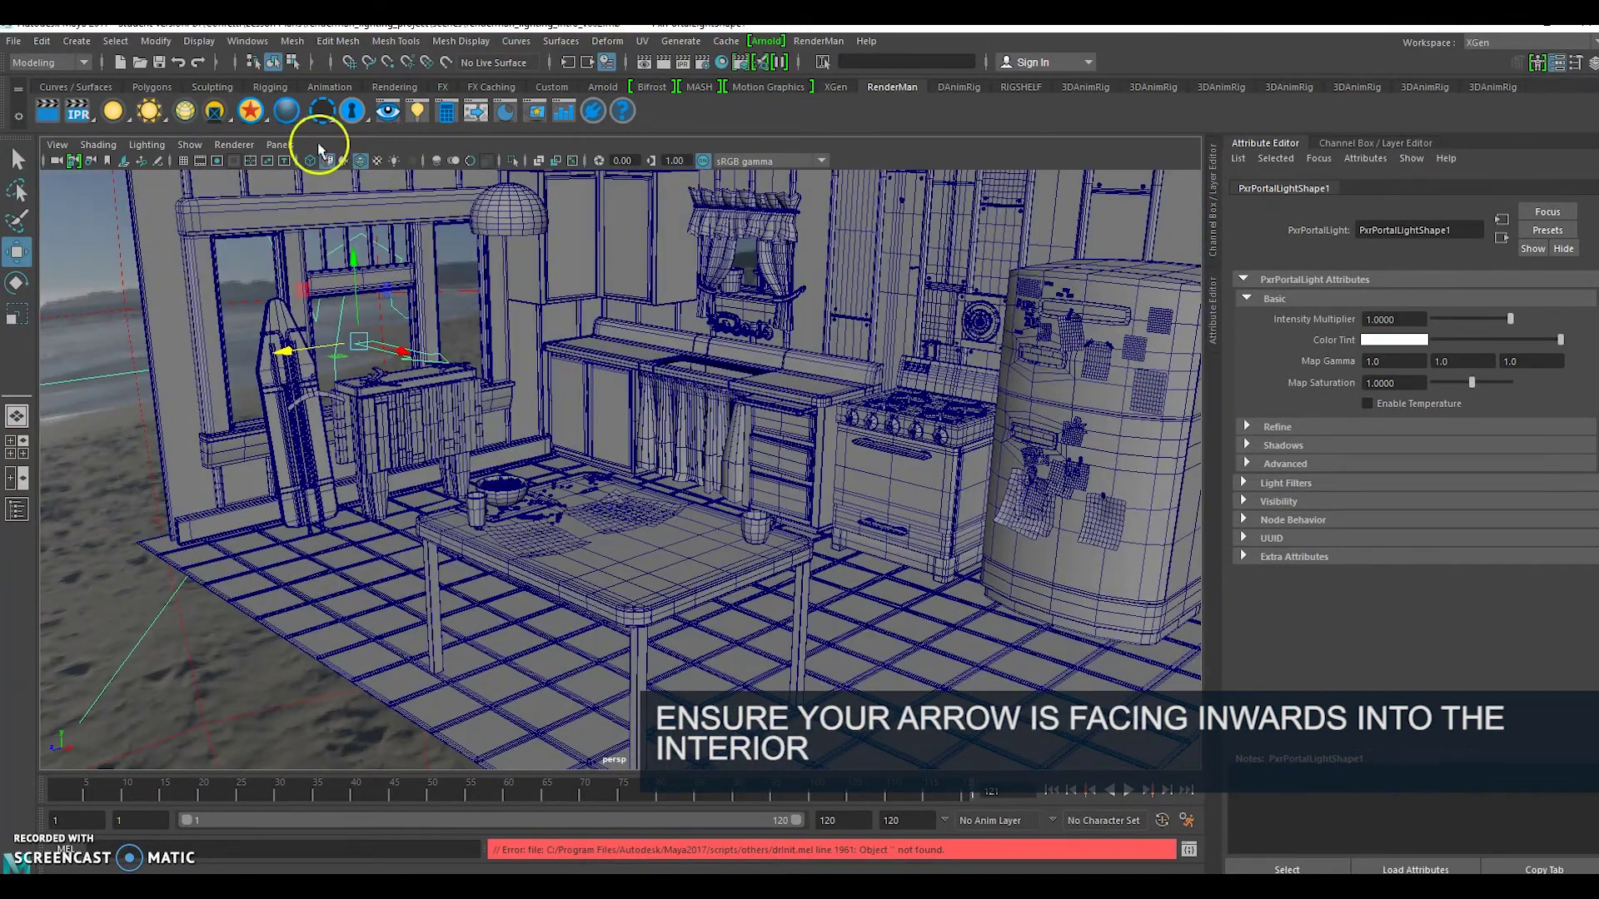
- Test render the portal lighting through the Cm_RENDERme camera
{"action": "left_click", "coordinate": [280, 145]}
{"action": "mouse_move", "coordinate": [350, 162]}
{"action": "left_click", "coordinate": [510, 164]}
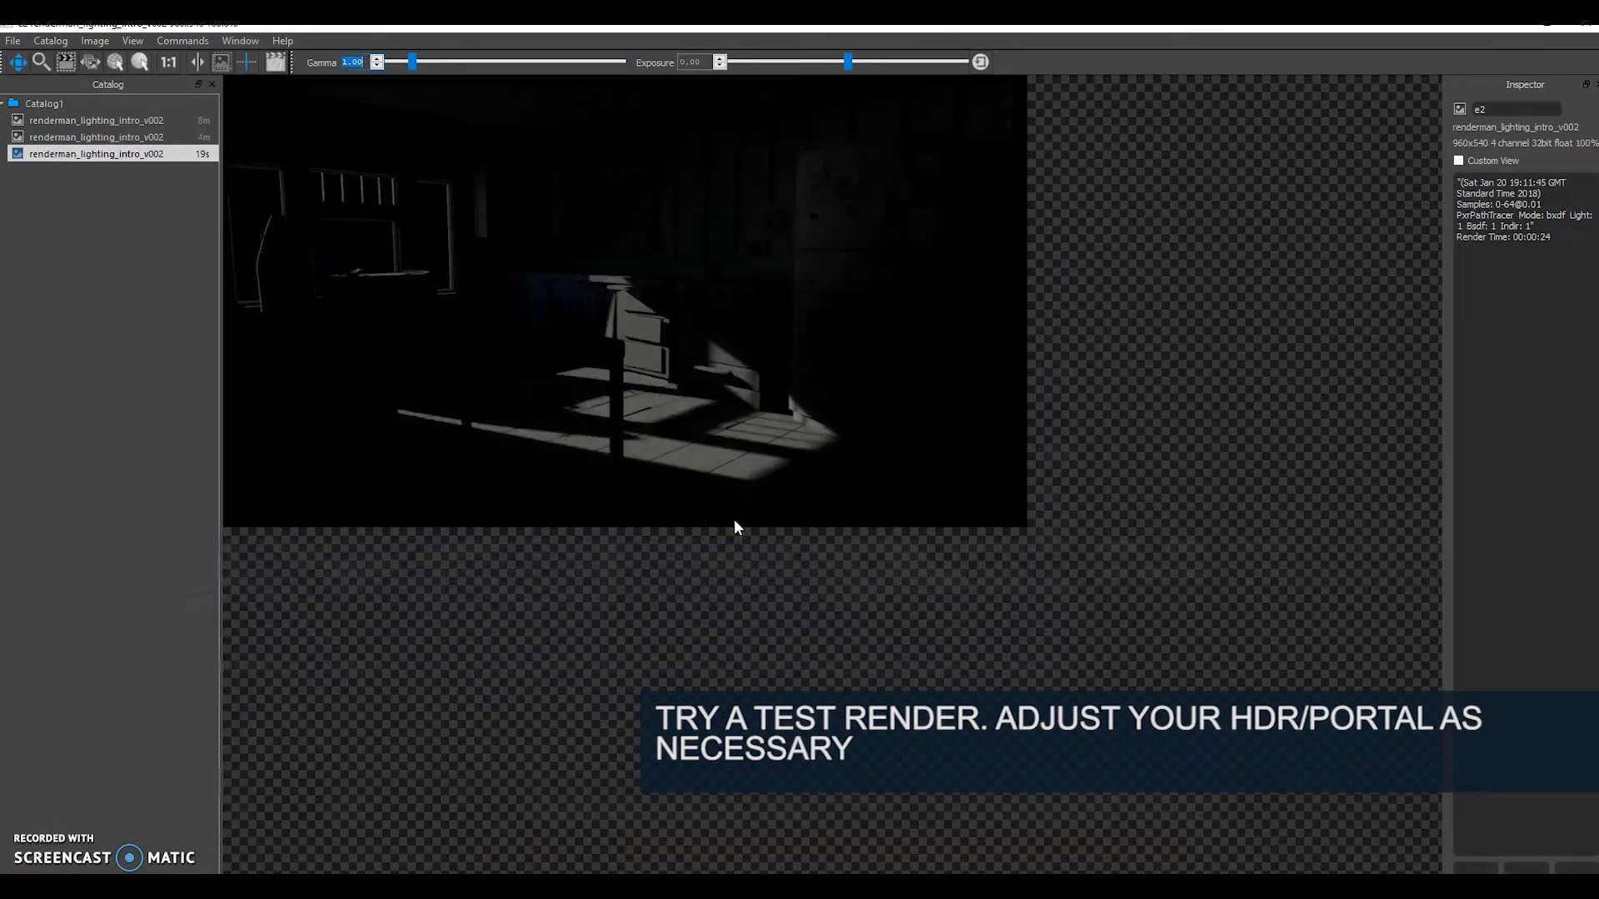
- Compare the portal-light render with the previous HDRI-only render in the catalog, and return to the scene
{"action": "left_click", "coordinate": [136, 139]}
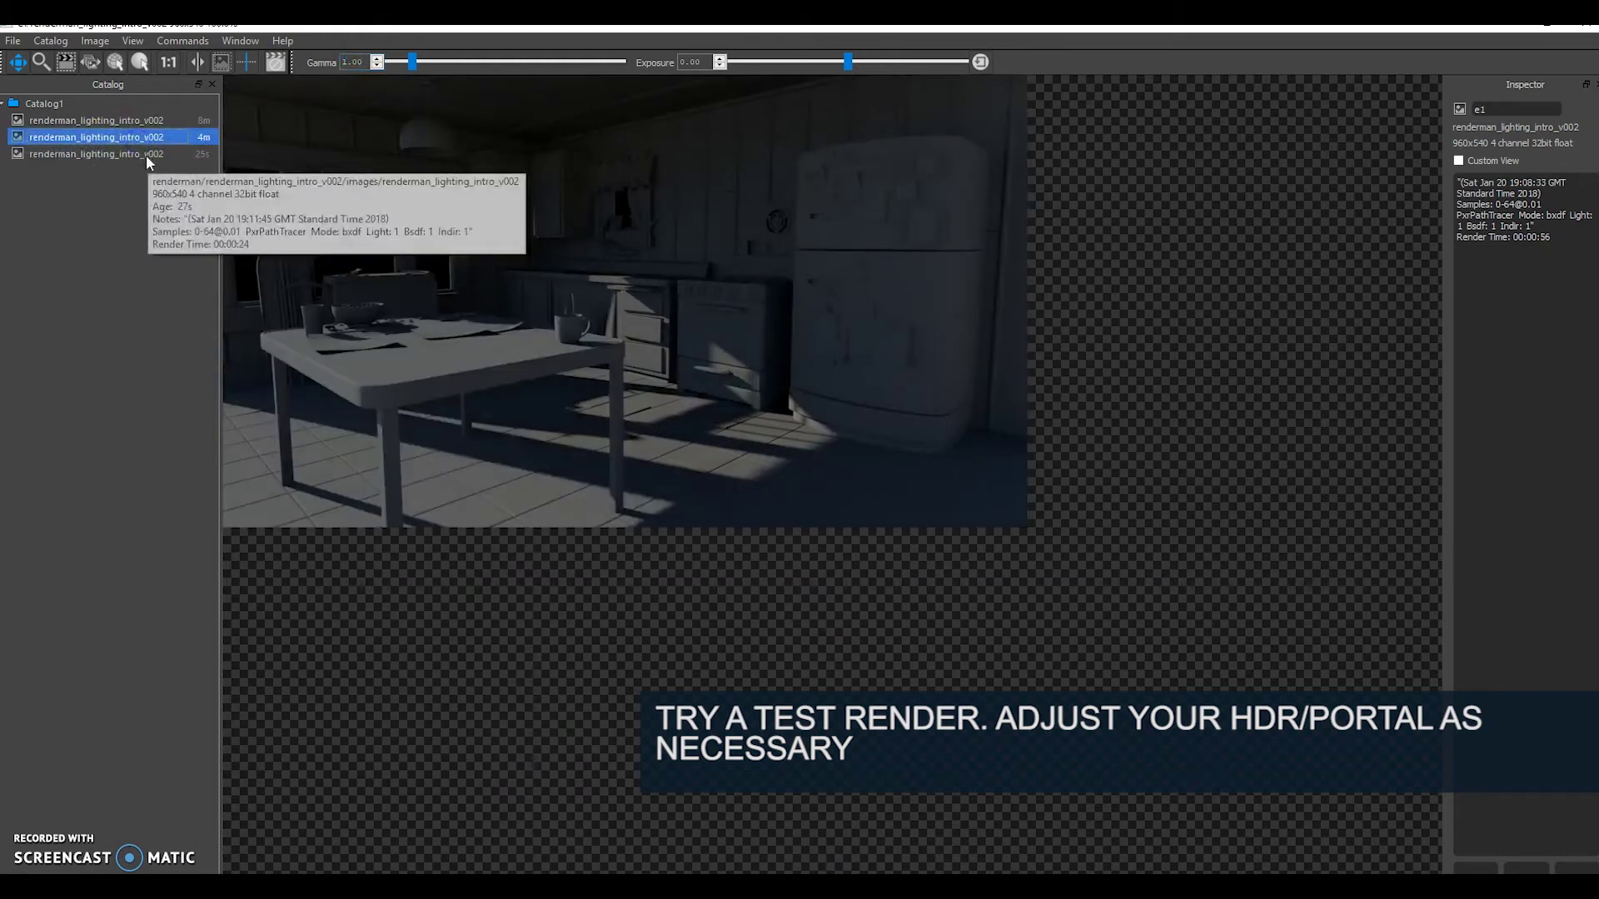
{"action": "left_click", "coordinate": [147, 155]}
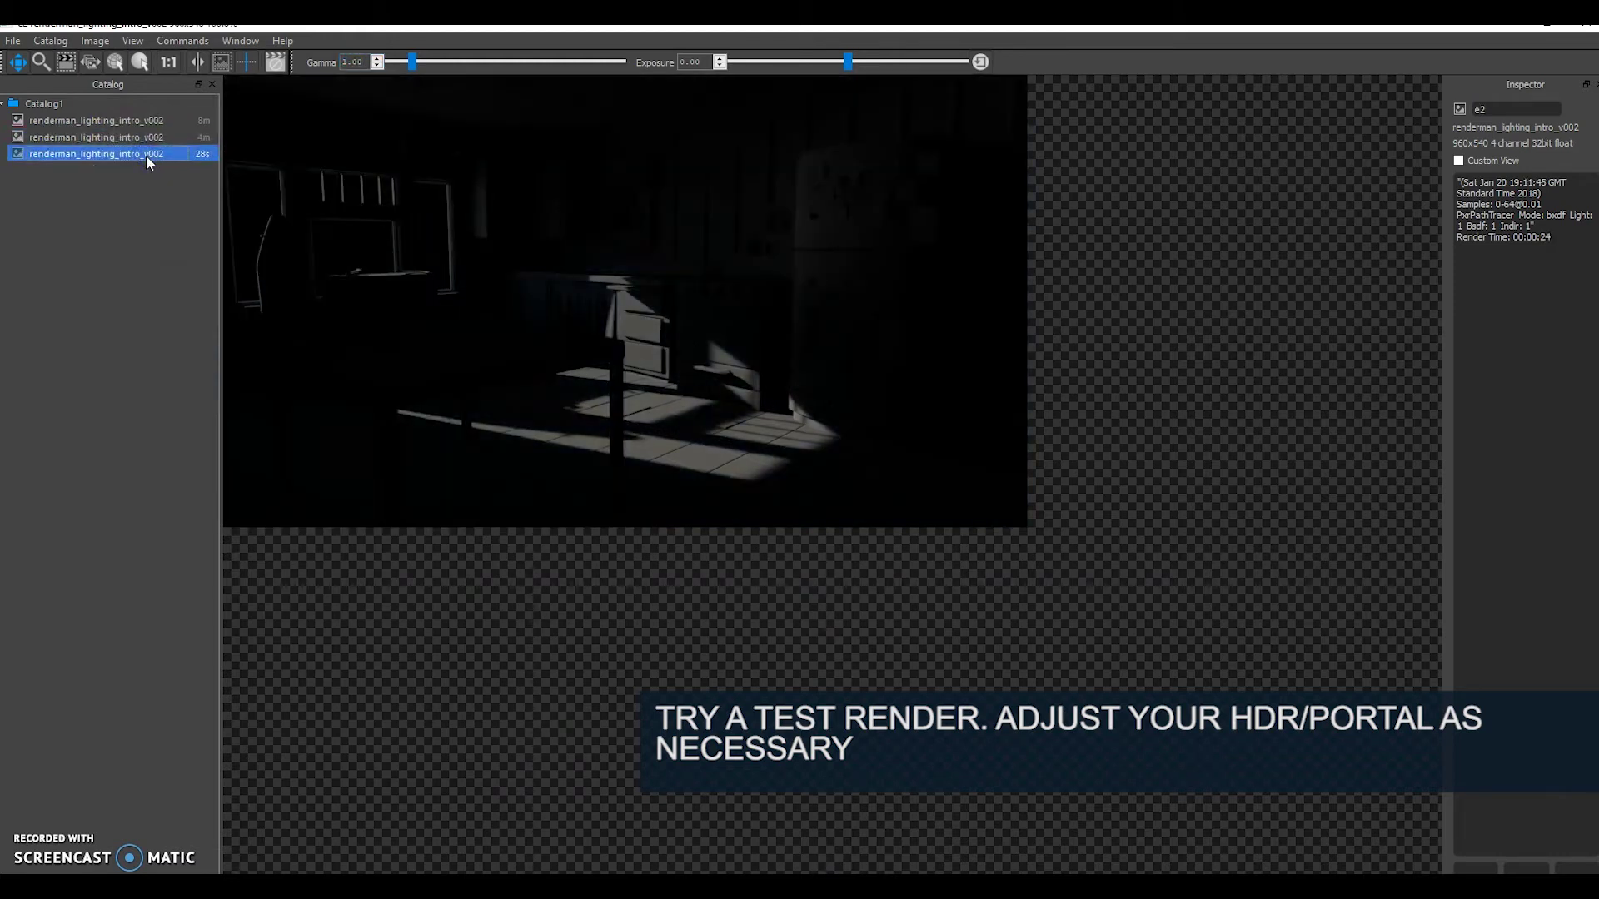
{"action": "left_click", "coordinate": [143, 137]}
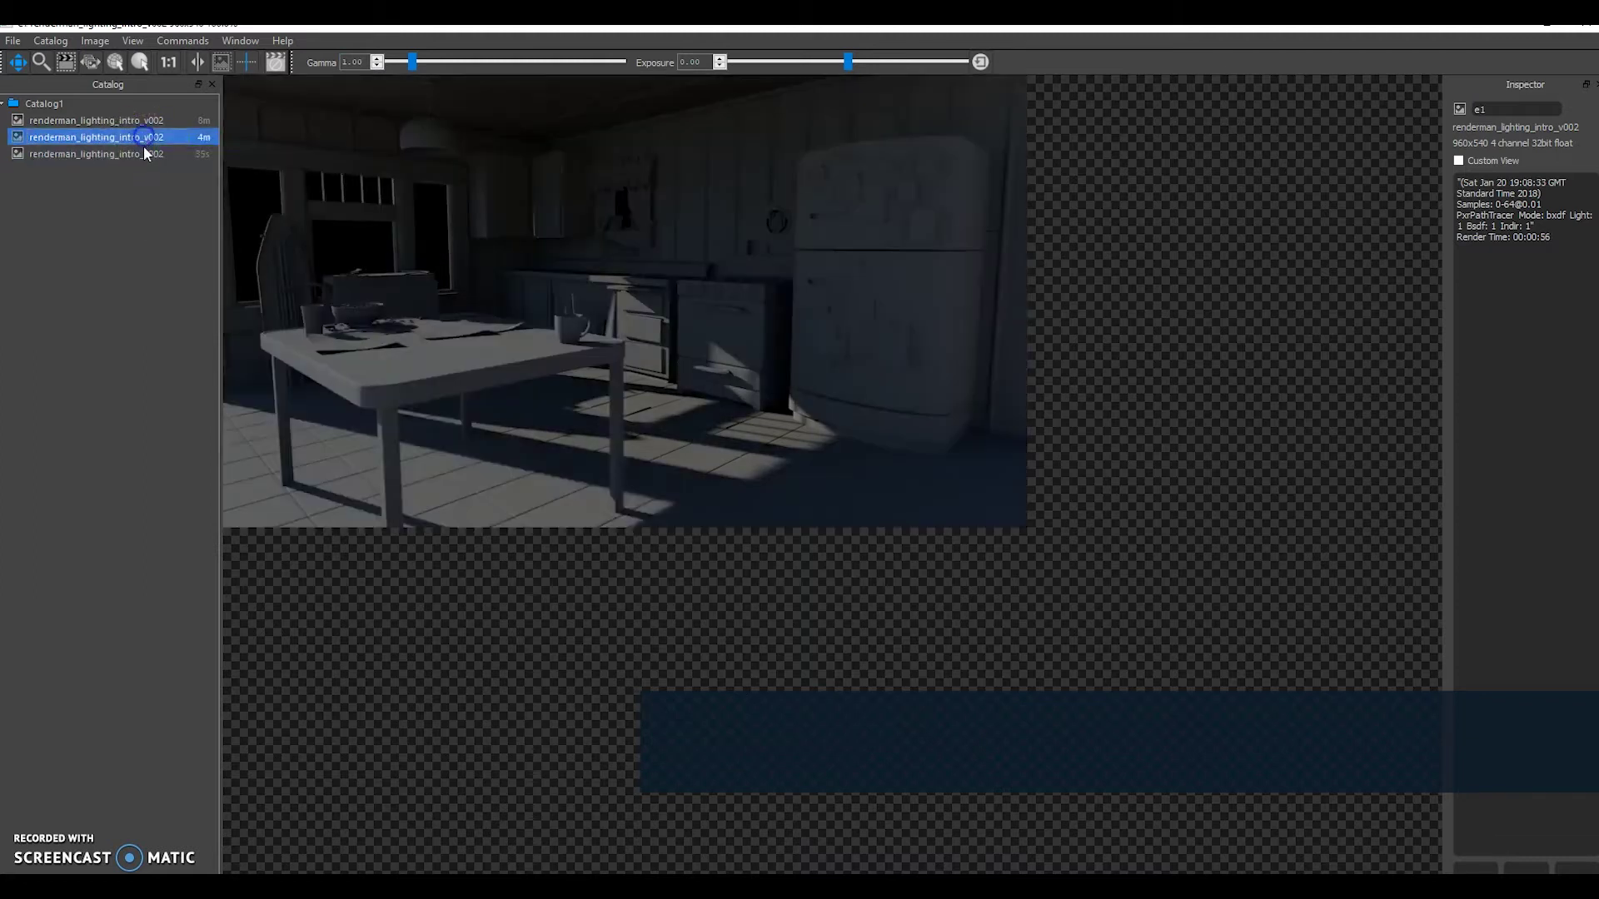
{"action": "left_click", "coordinate": [143, 153]}
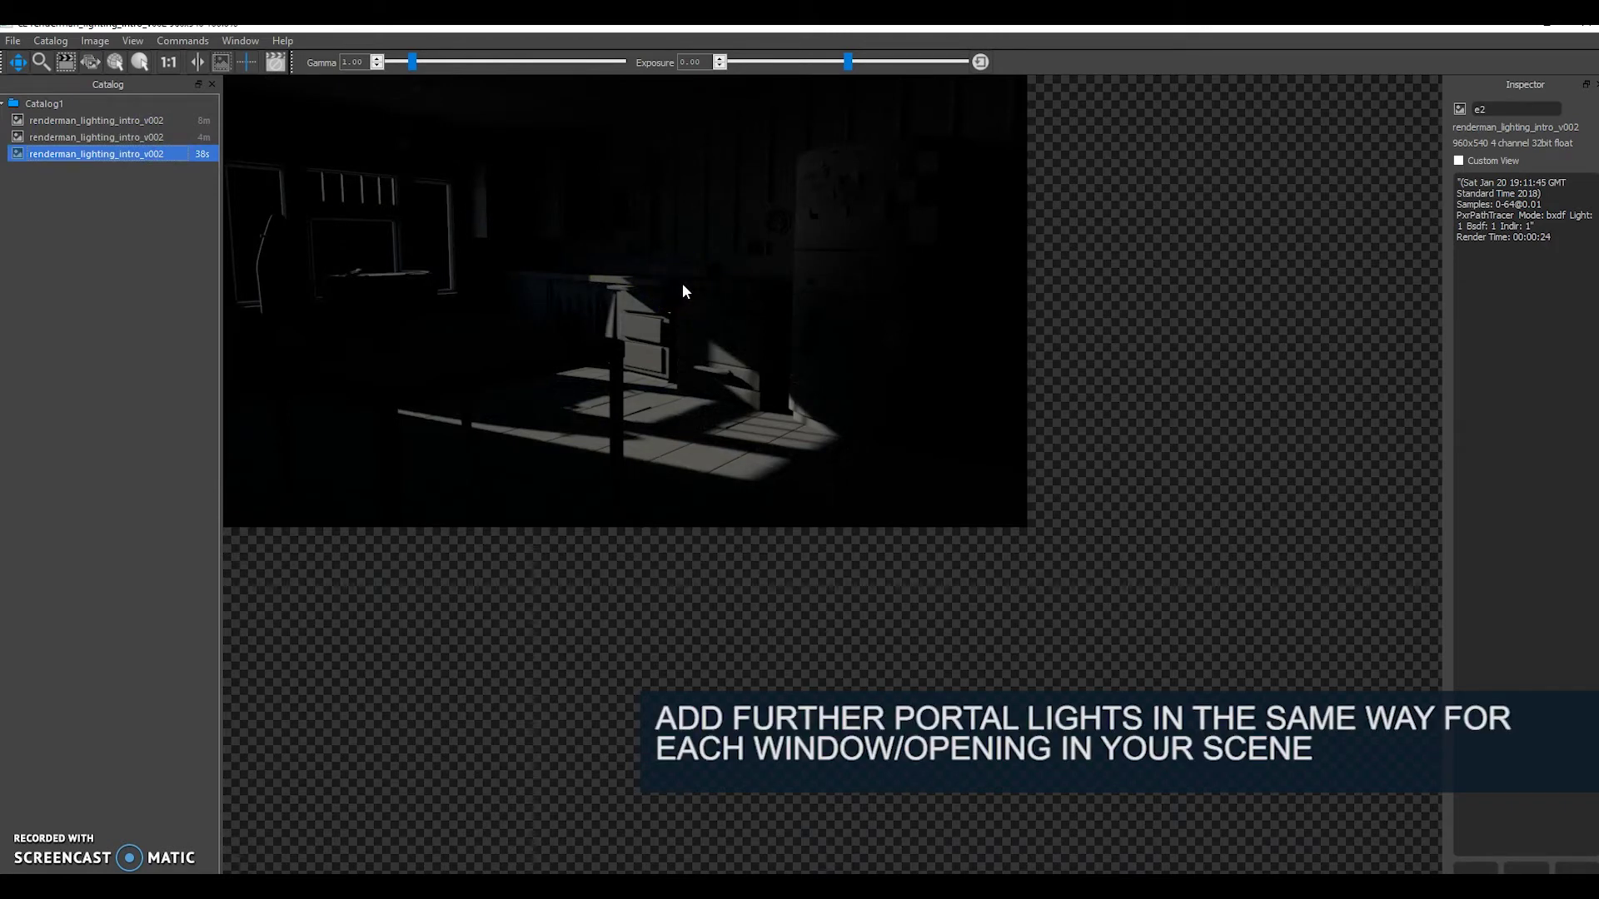
{"action": "left_click", "coordinate": [1513, 26]}
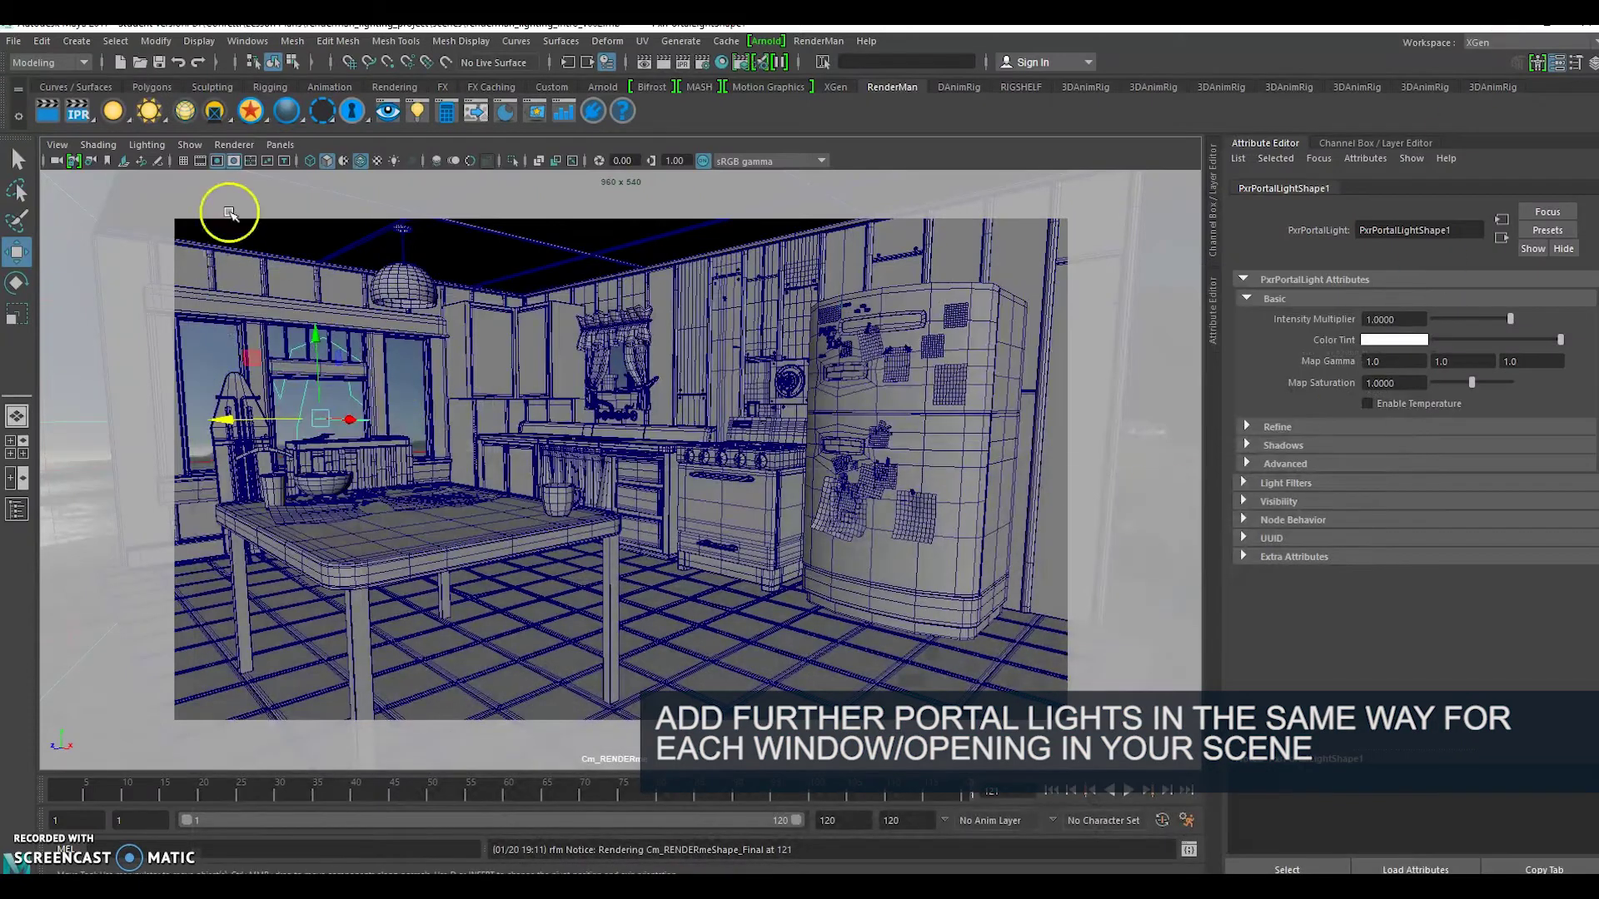
- Add a second portal light to the PxrDomeLight from the persp view and fit it to the curtained window above the sink
{"action": "left_click", "coordinate": [281, 144]}
{"action": "mouse_move", "coordinate": [308, 154]}
{"action": "left_click", "coordinate": [482, 172]}
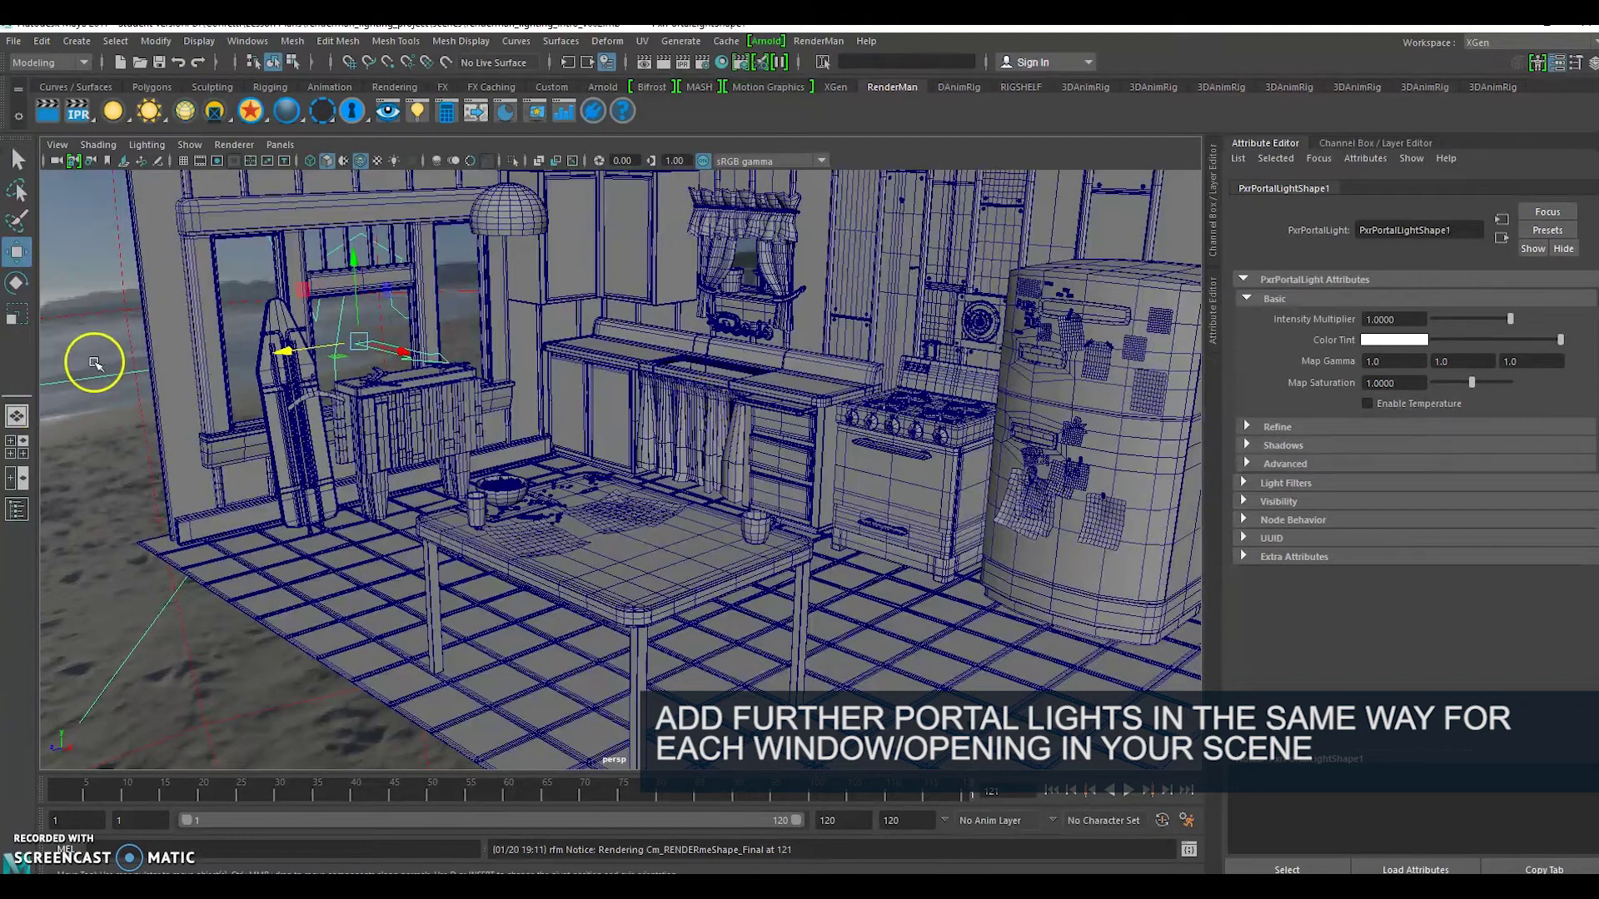
{"action": "left_click", "coordinate": [94, 334]}
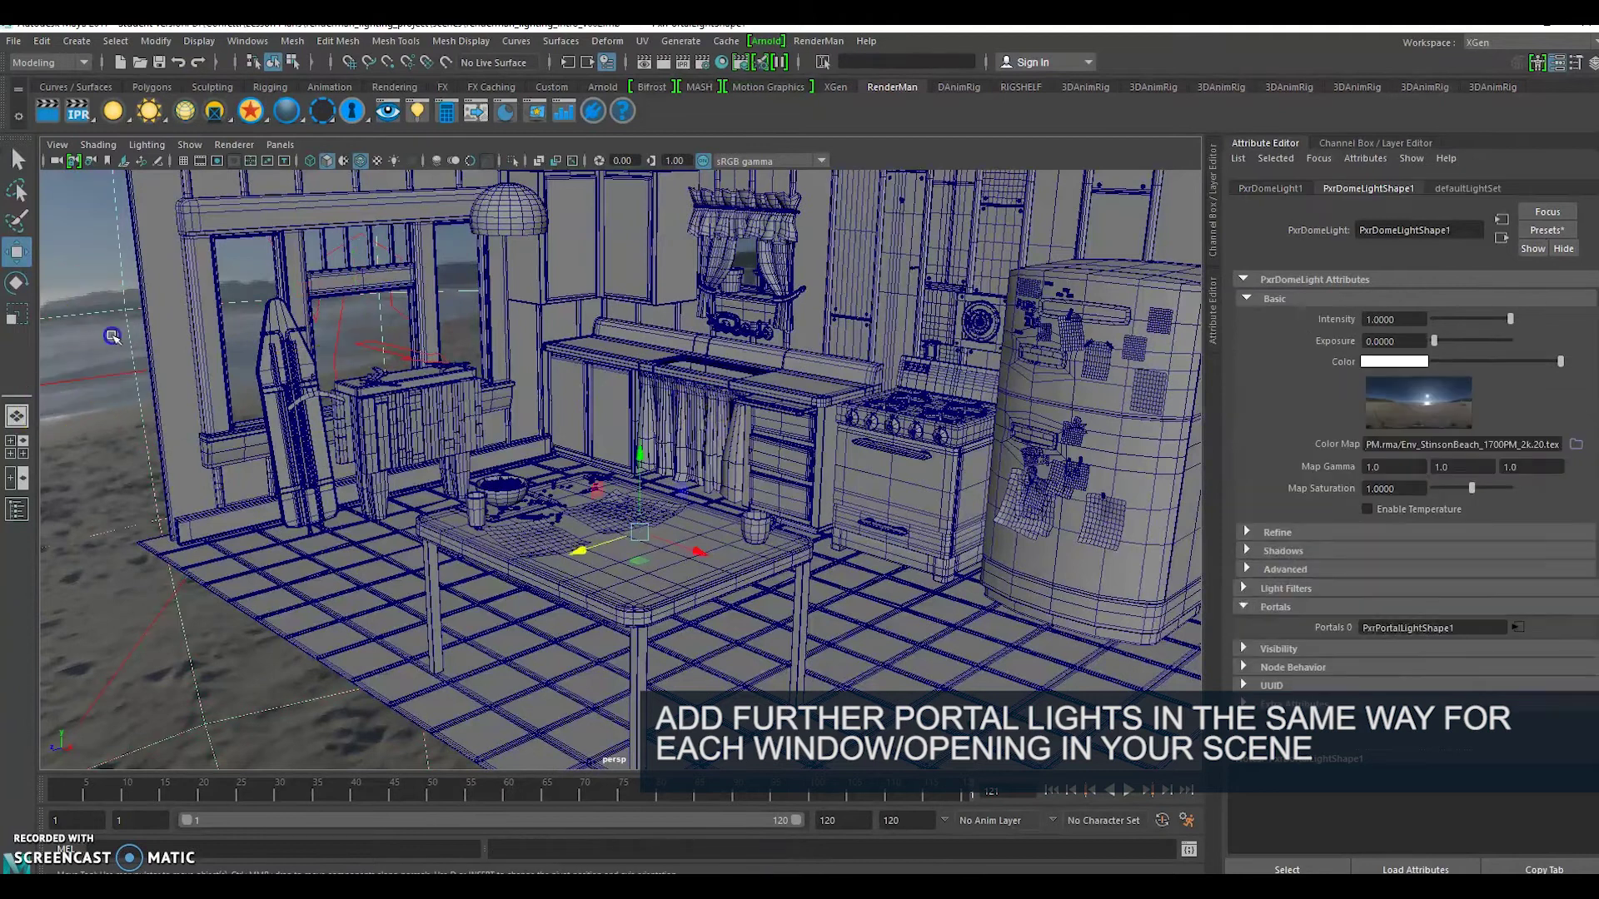
{"action": "left_click", "coordinate": [1520, 650]}
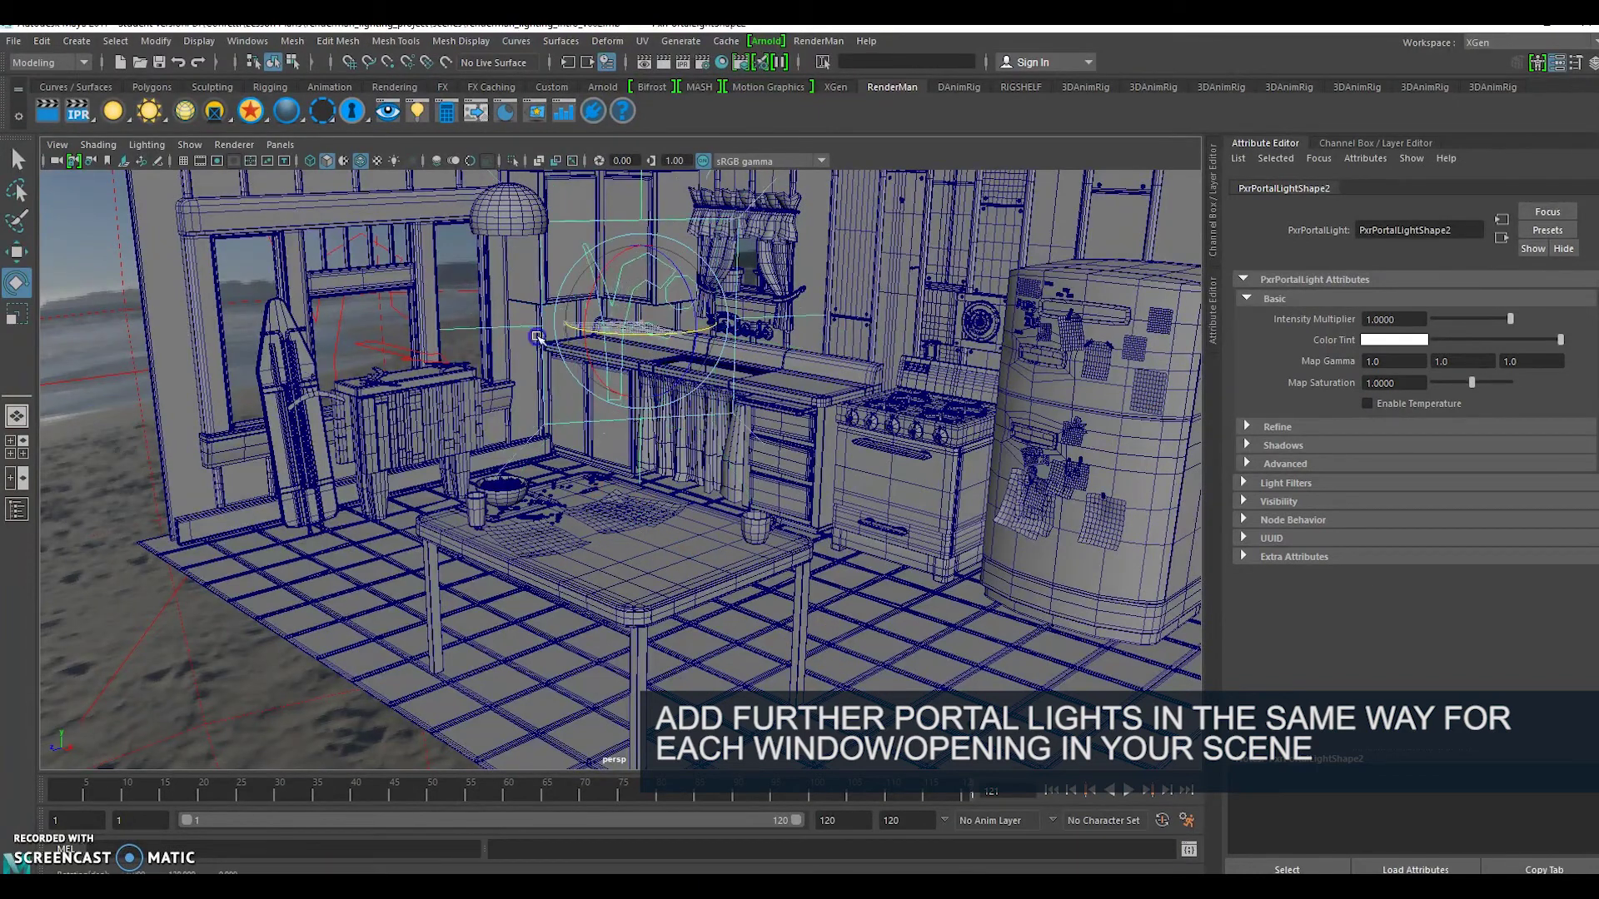
{"action": "key", "text": "f"}
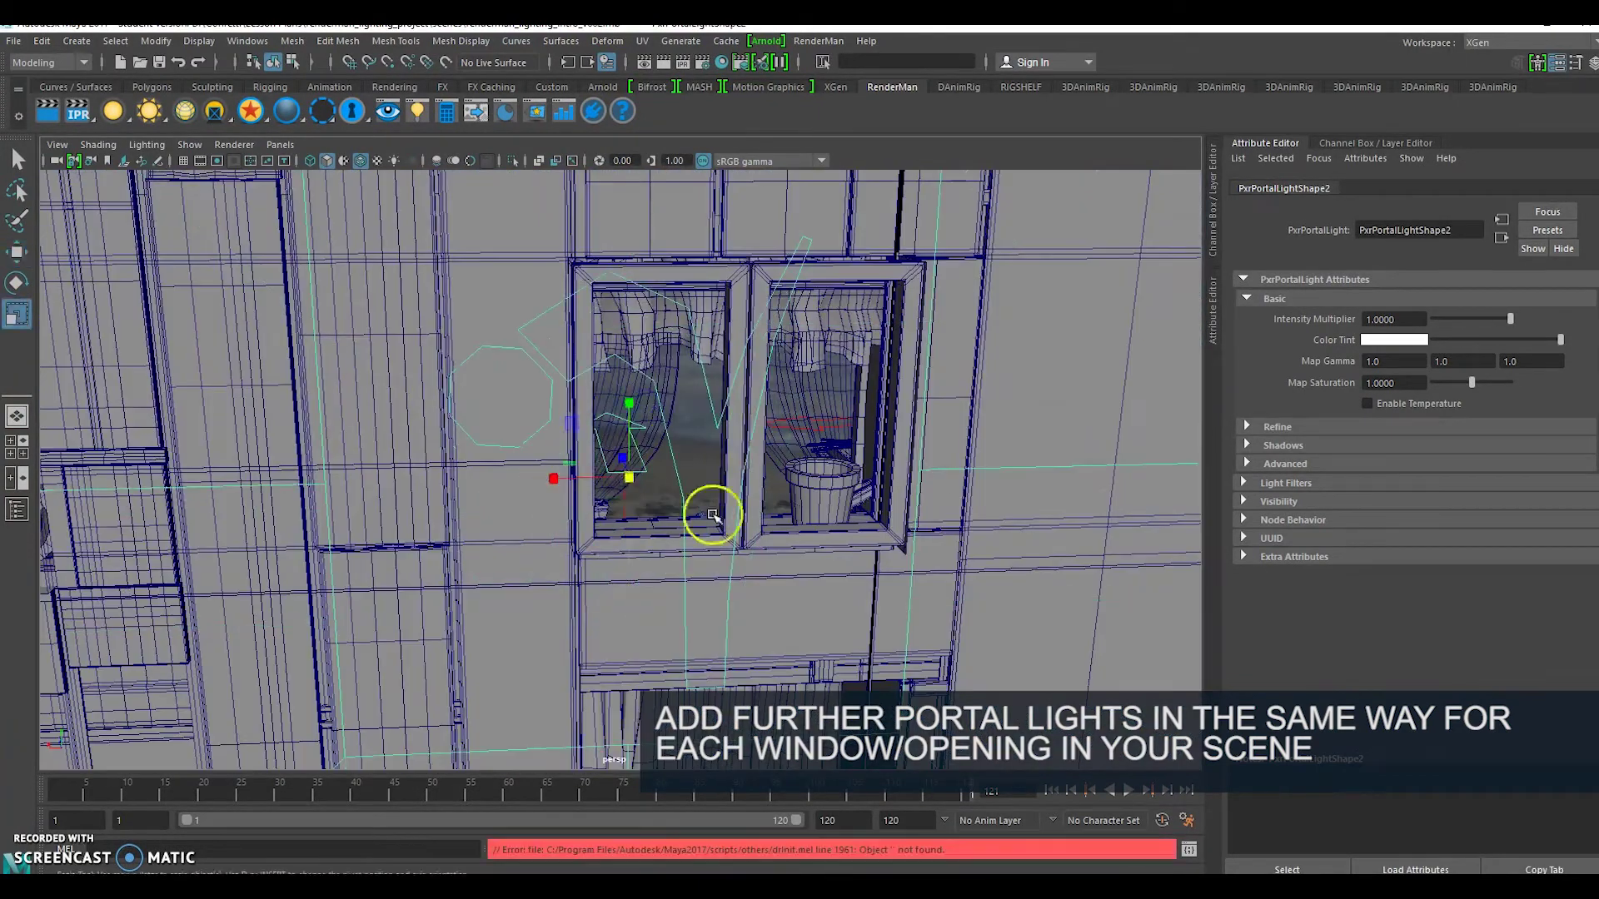
{"action": "key", "text": "super"}
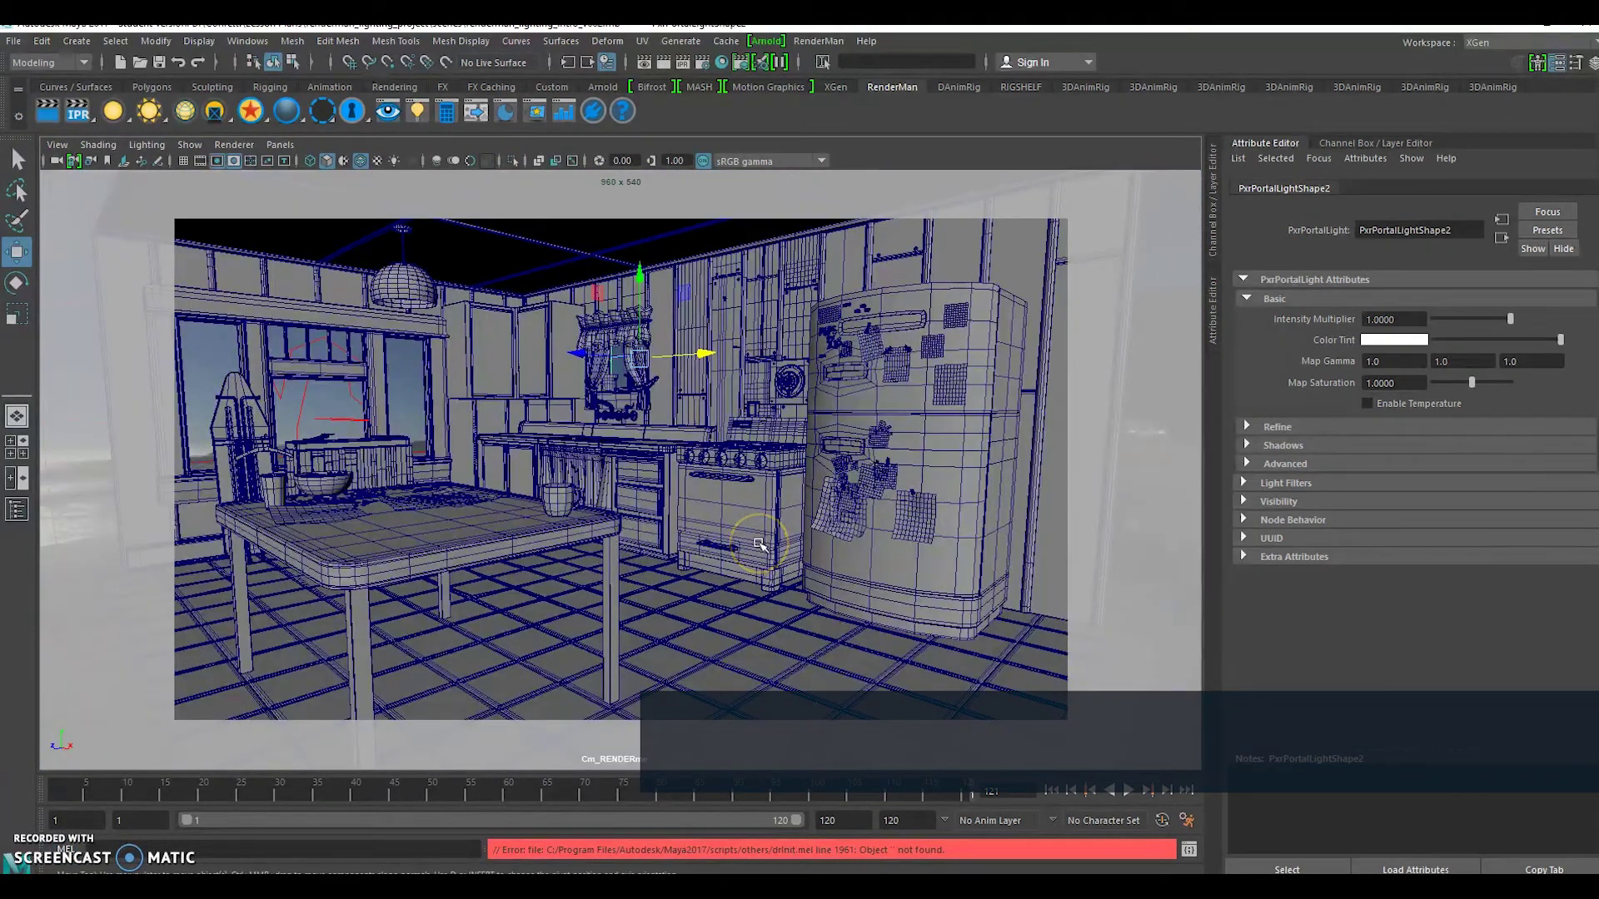
- Switch back to the persp camera, select the PxrDomeLight and set its exposure to 1
{"action": "left_click", "coordinate": [278, 146]}
{"action": "left_click", "coordinate": [367, 161]}
{"action": "left_click", "coordinate": [291, 150]}
{"action": "mouse_move", "coordinate": [375, 164]}
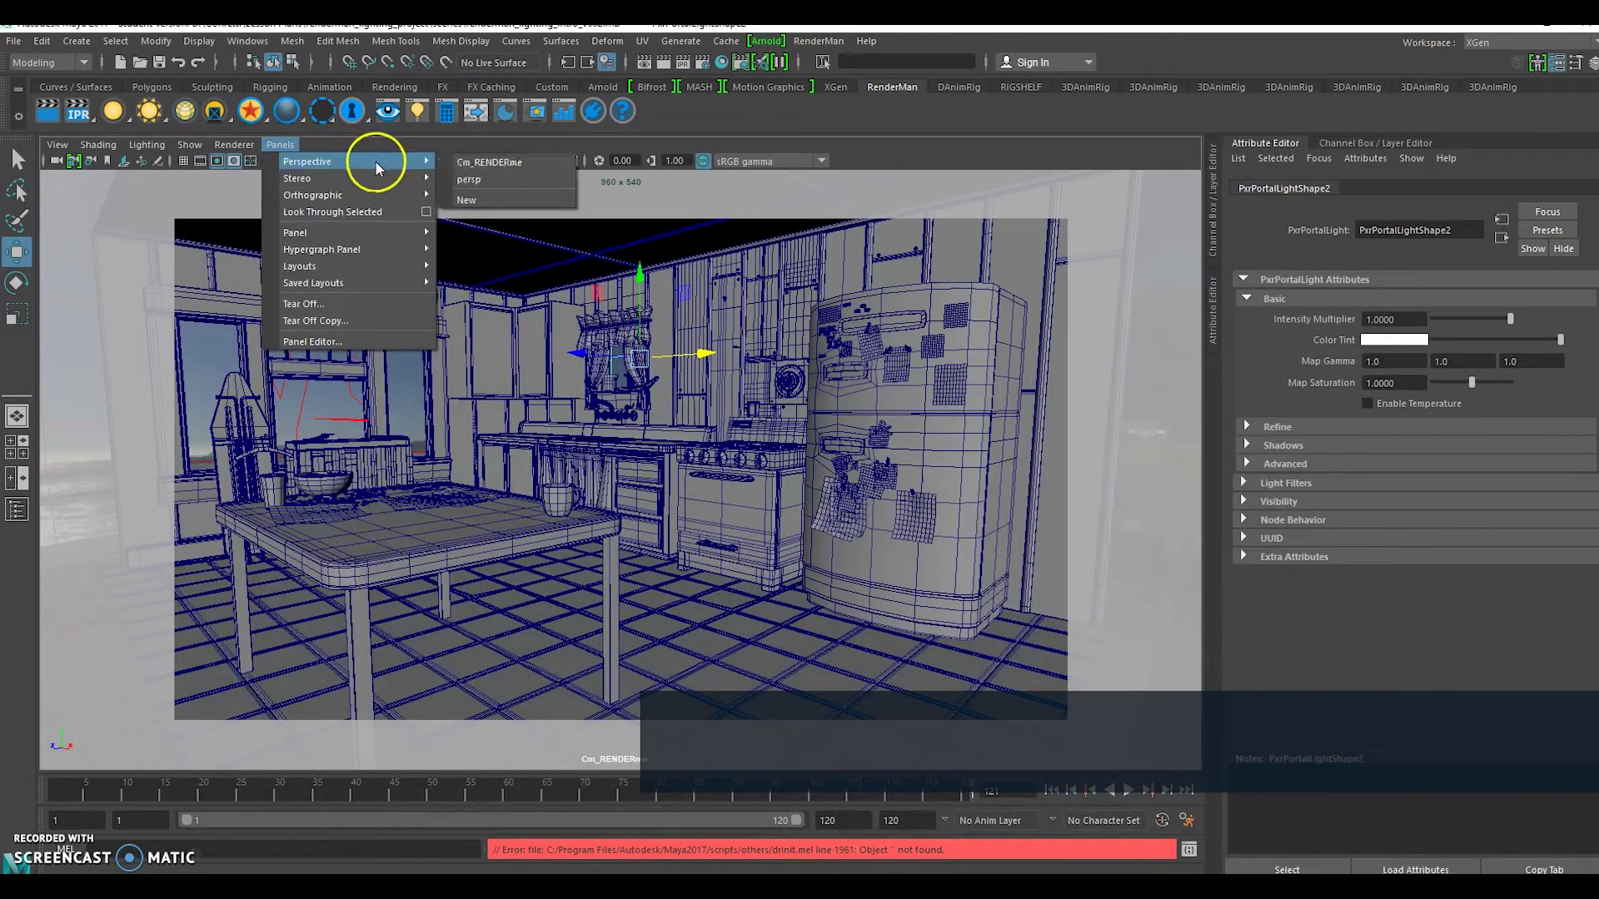
{"action": "left_click", "coordinate": [487, 179]}
{"action": "right_click_drag", "start_coordinate": [980, 500], "coordinate": [578, 436], "text": "alt"}
{"action": "left_click", "coordinate": [970, 260]}
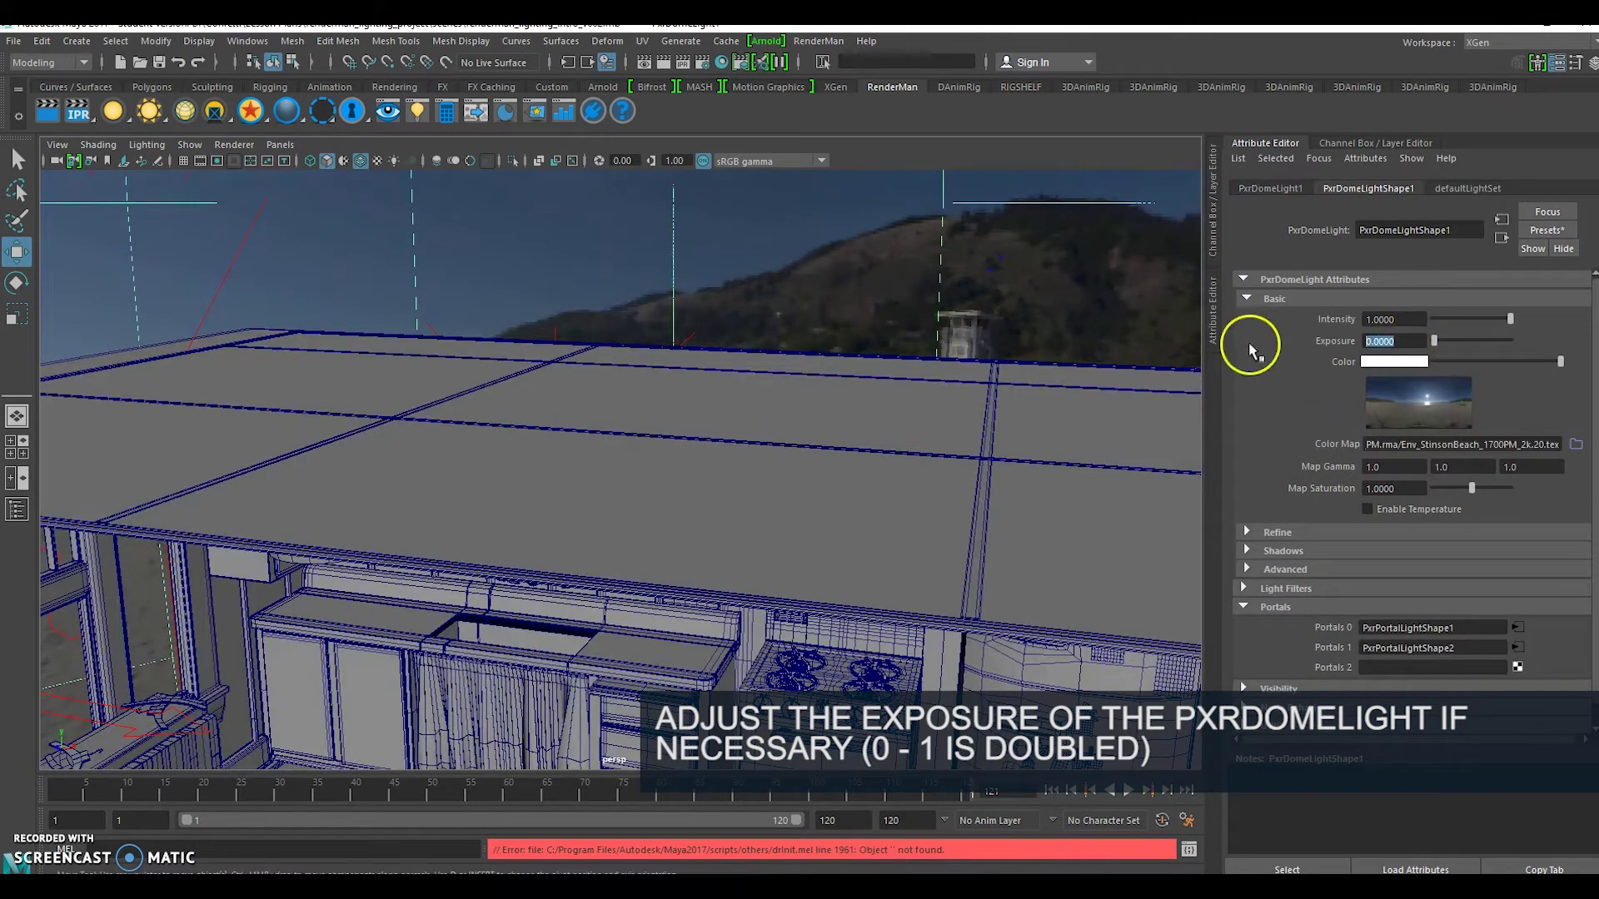
{"action": "double_click", "coordinate": [1387, 341]}
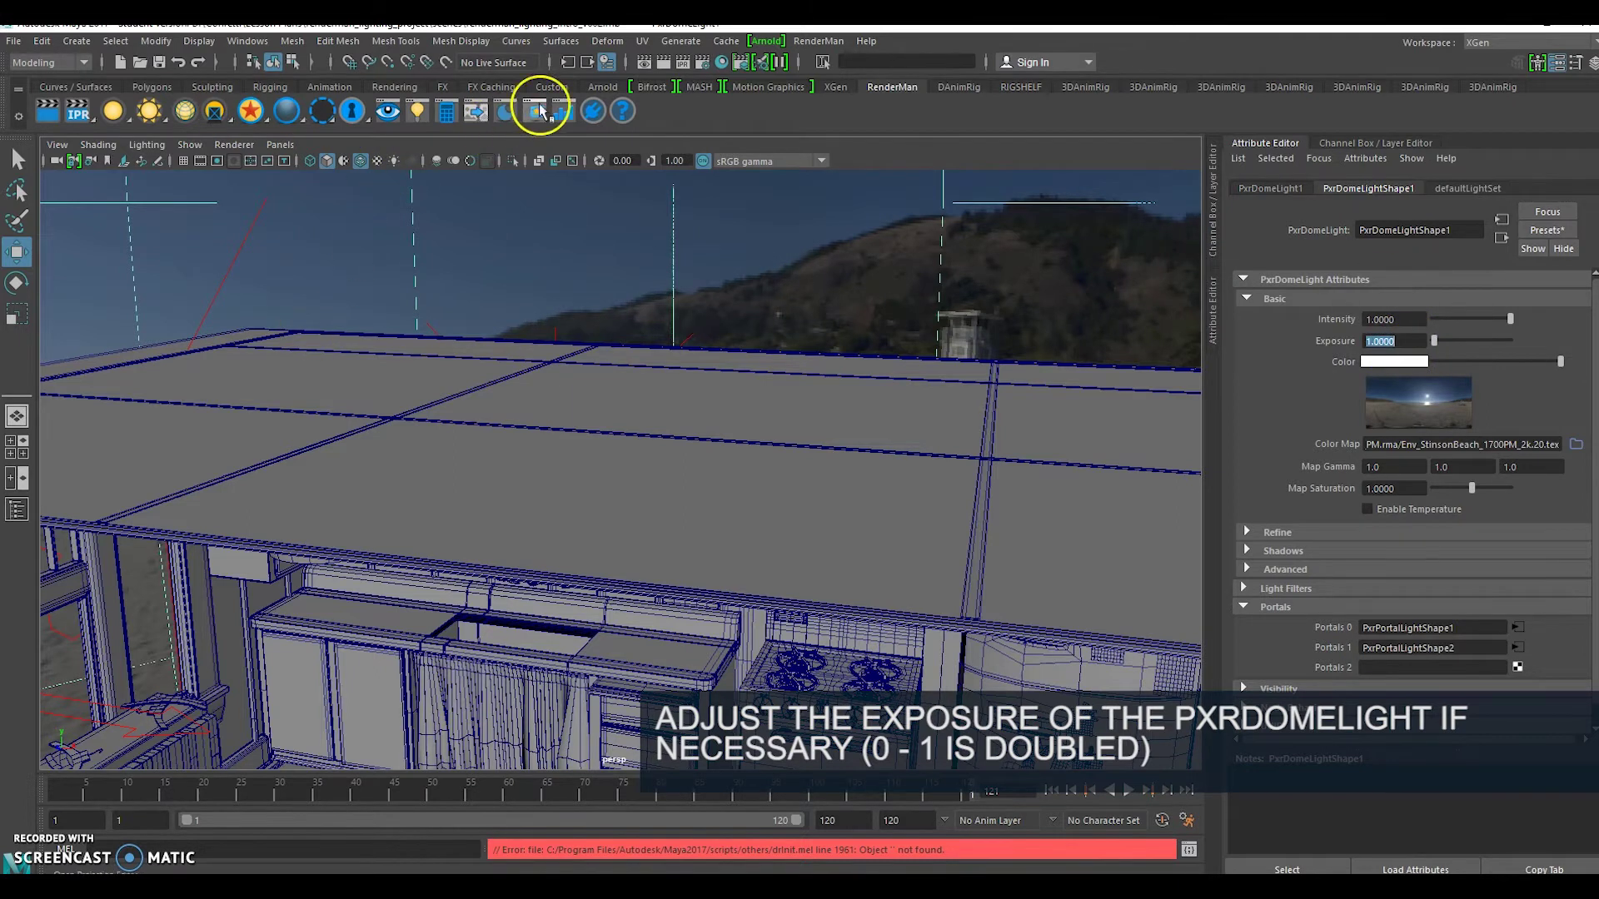
- Test render the two-portal lighting through the Cm_RENDERme camera and compare it with the previous single-portal render
{"action": "left_click", "coordinate": [280, 144]}
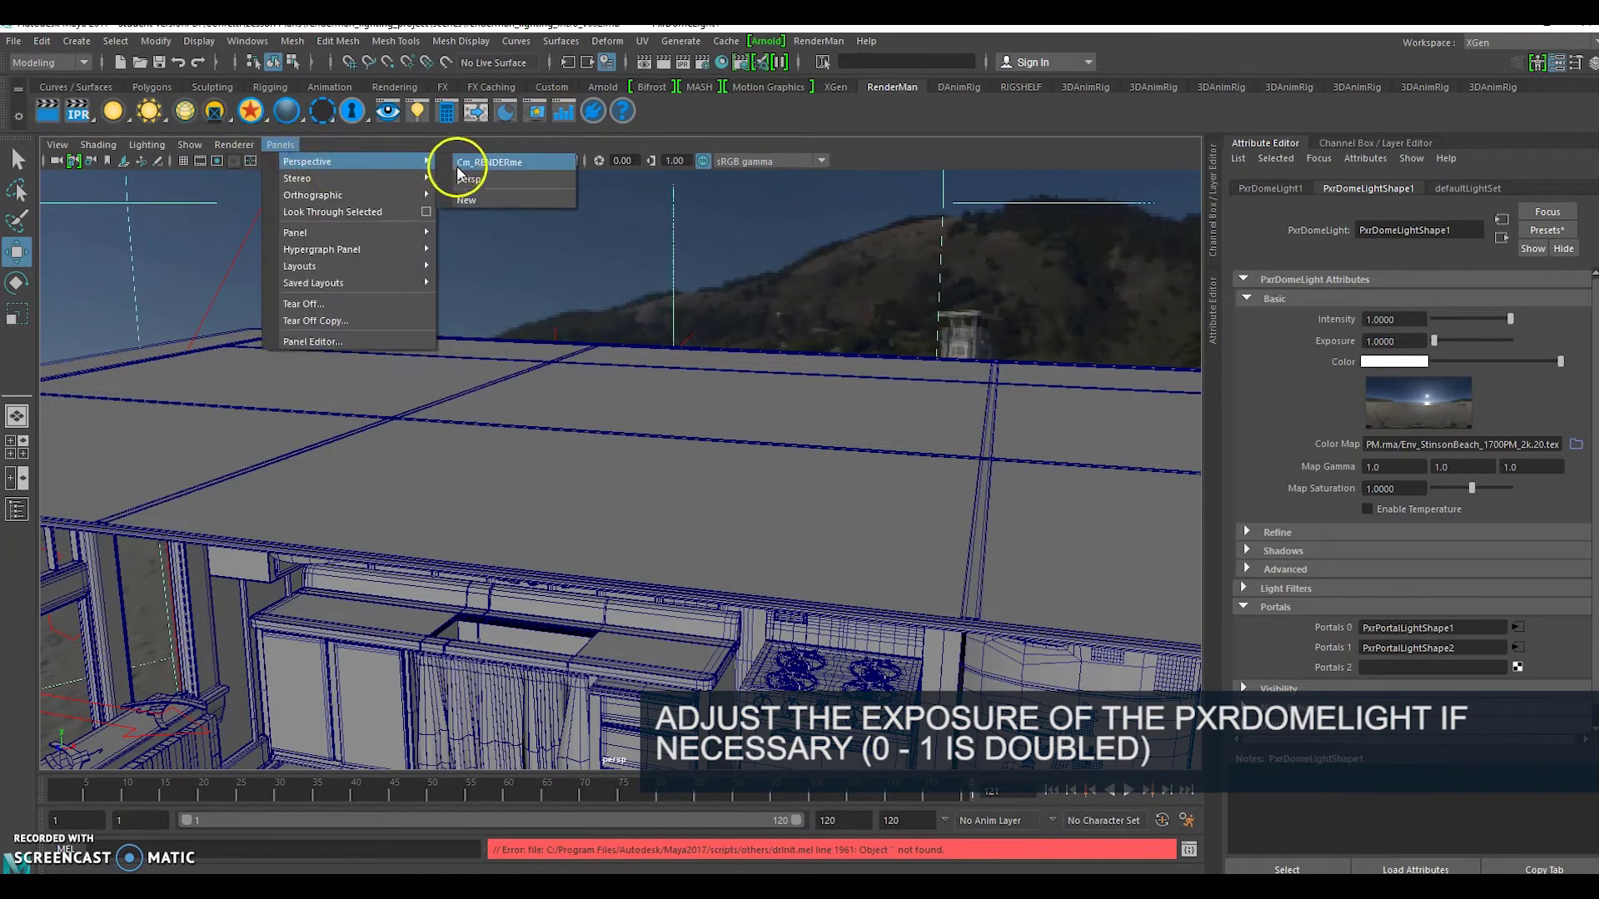
{"action": "left_click", "coordinate": [499, 175]}
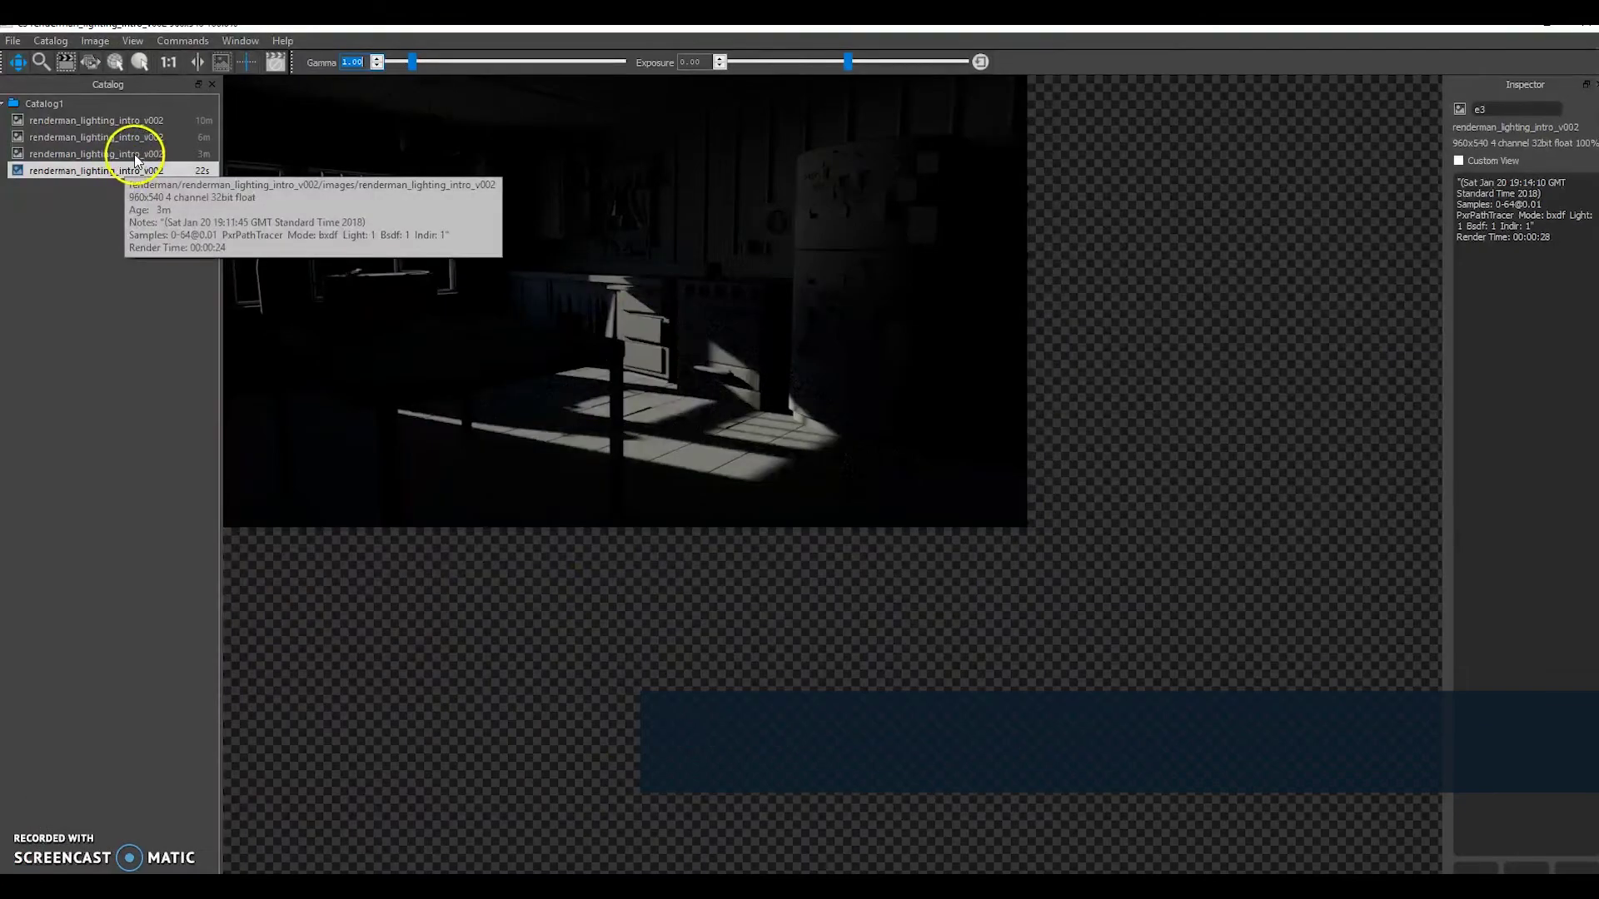
{"action": "left_click", "coordinate": [133, 154]}
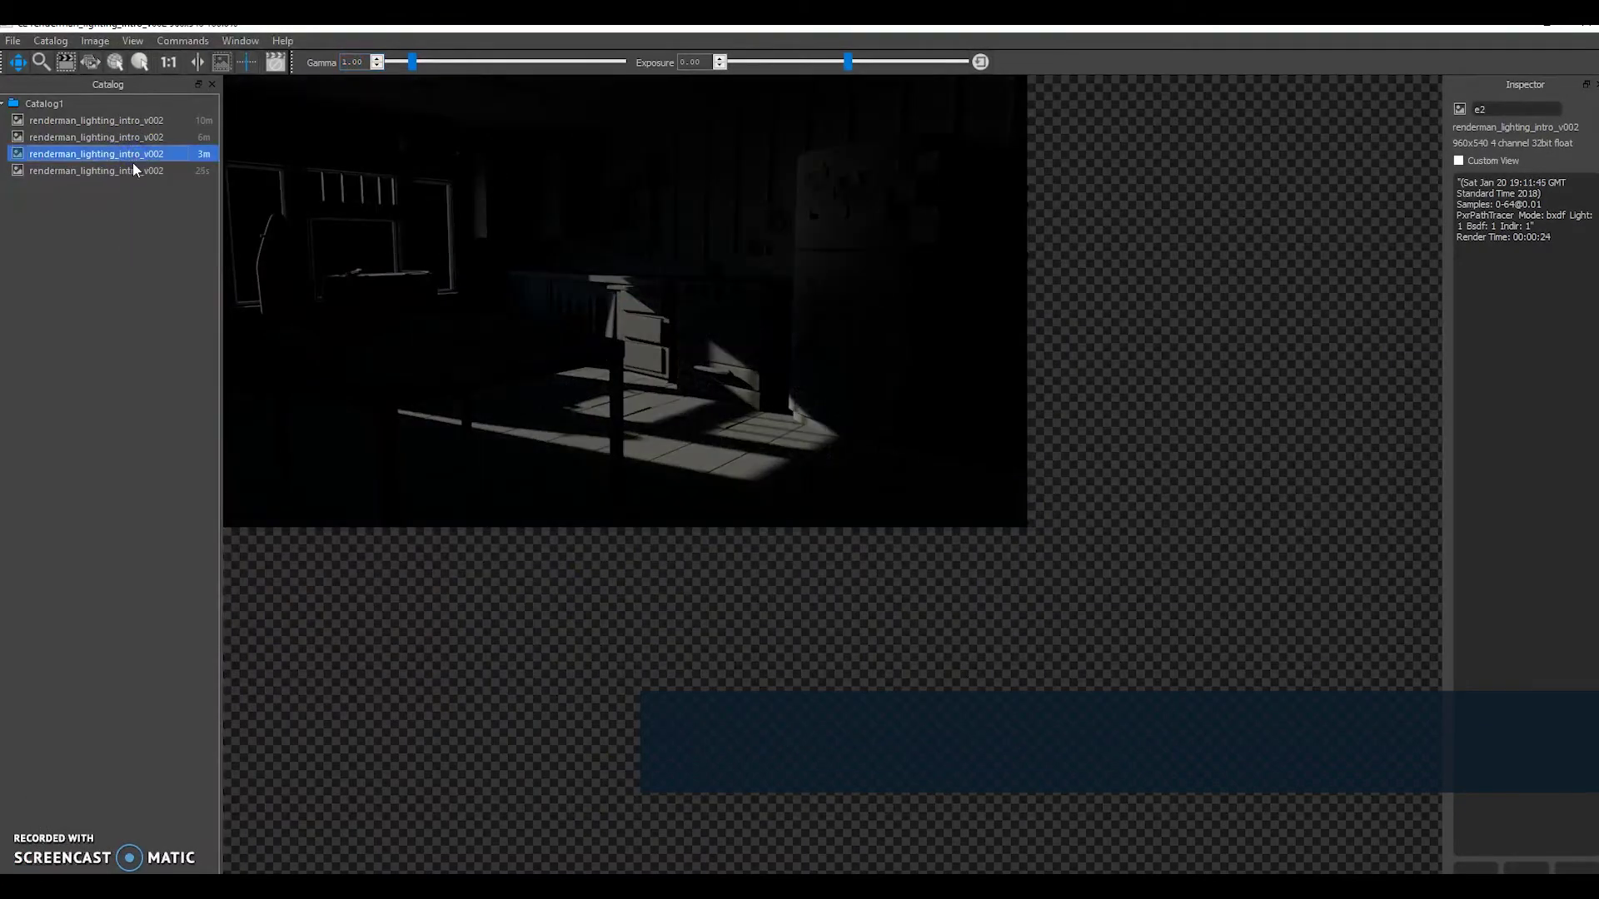
{"action": "left_click", "coordinate": [131, 170]}
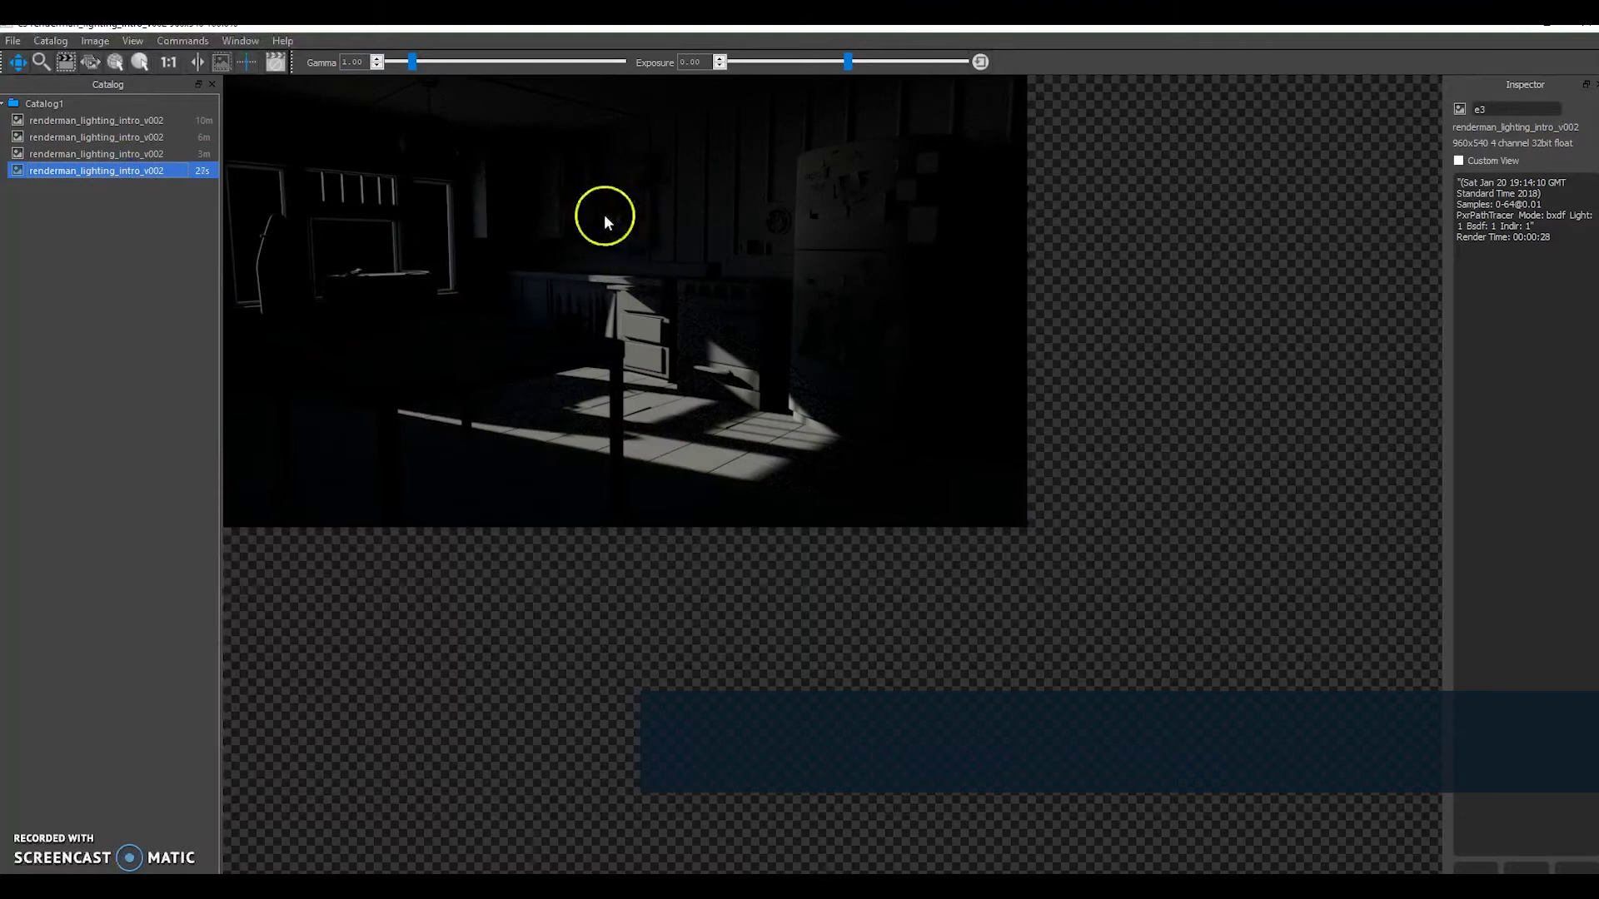
{"action": "left_click", "coordinate": [88, 157]}
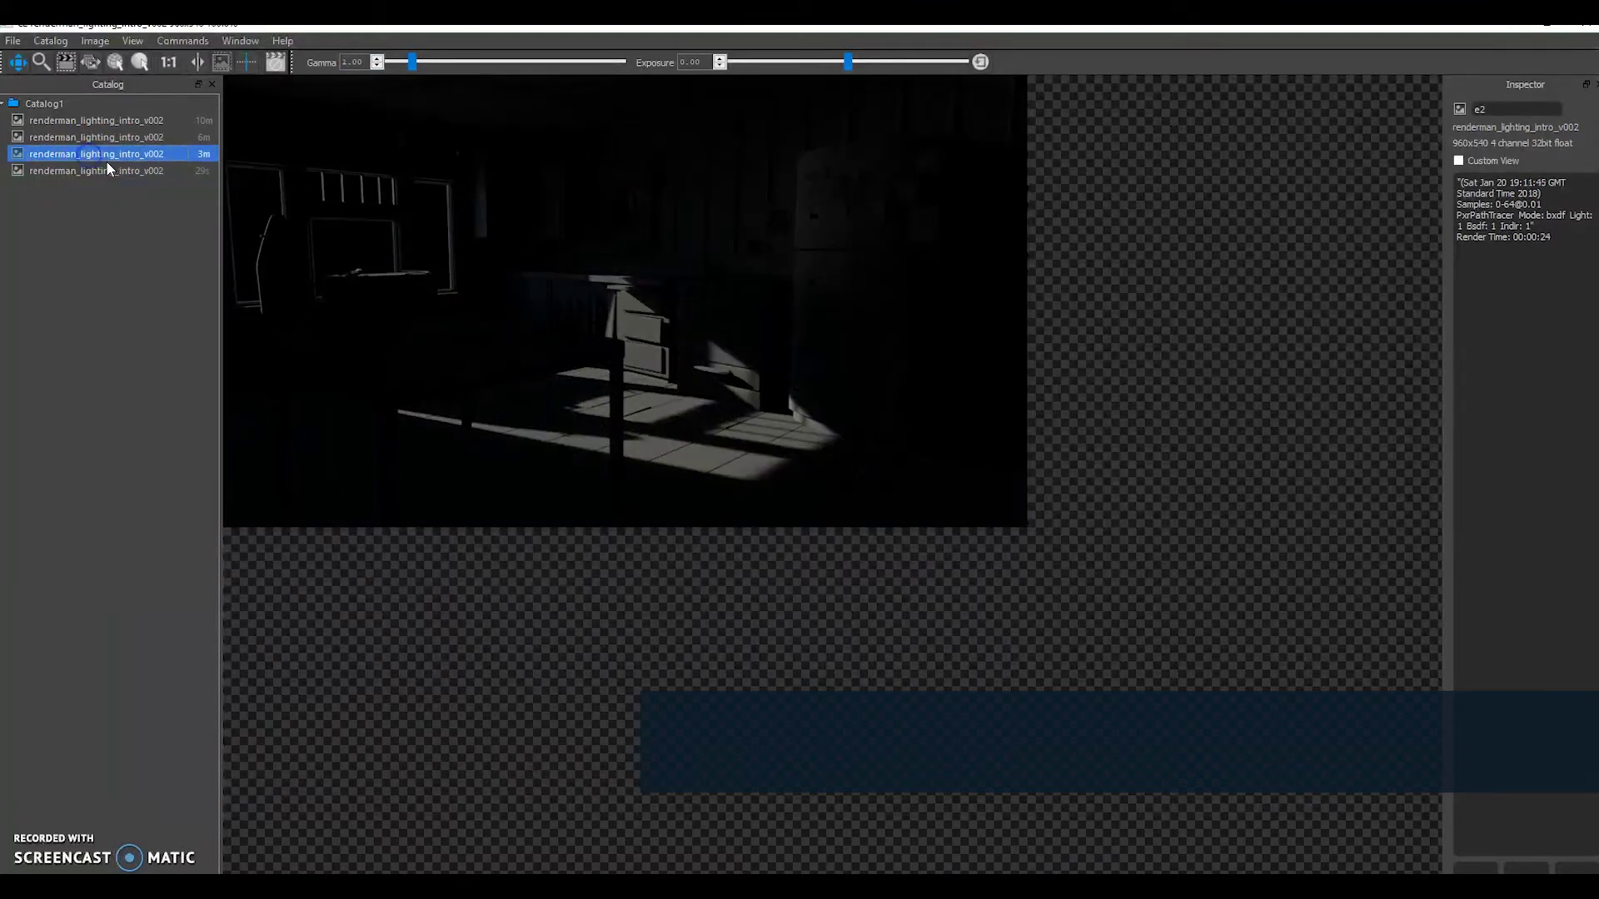
- Compare the two most recent catalog renders to judge the effect of the second portal light, and return to the scene
{"action": "left_click", "coordinate": [113, 169]}
{"action": "left_click", "coordinate": [113, 160]}
{"action": "left_click", "coordinate": [113, 168]}
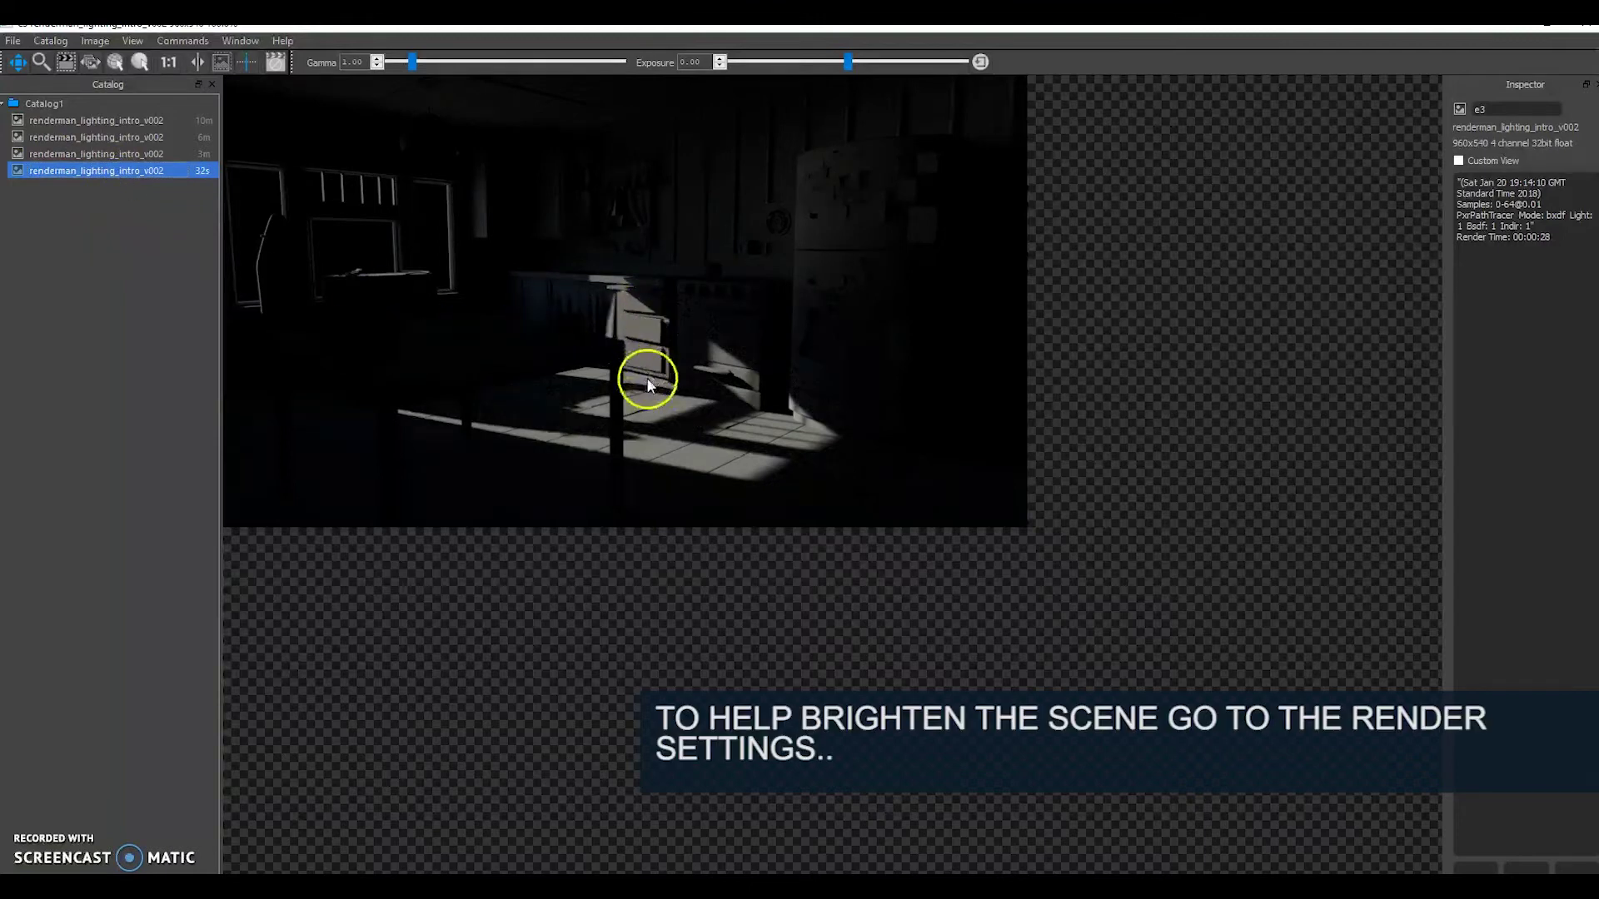
{"action": "left_click", "coordinate": [131, 155]}
{"action": "left_click", "coordinate": [131, 172]}
{"action": "left_click", "coordinate": [123, 153]}
{"action": "left_click", "coordinate": [131, 167]}
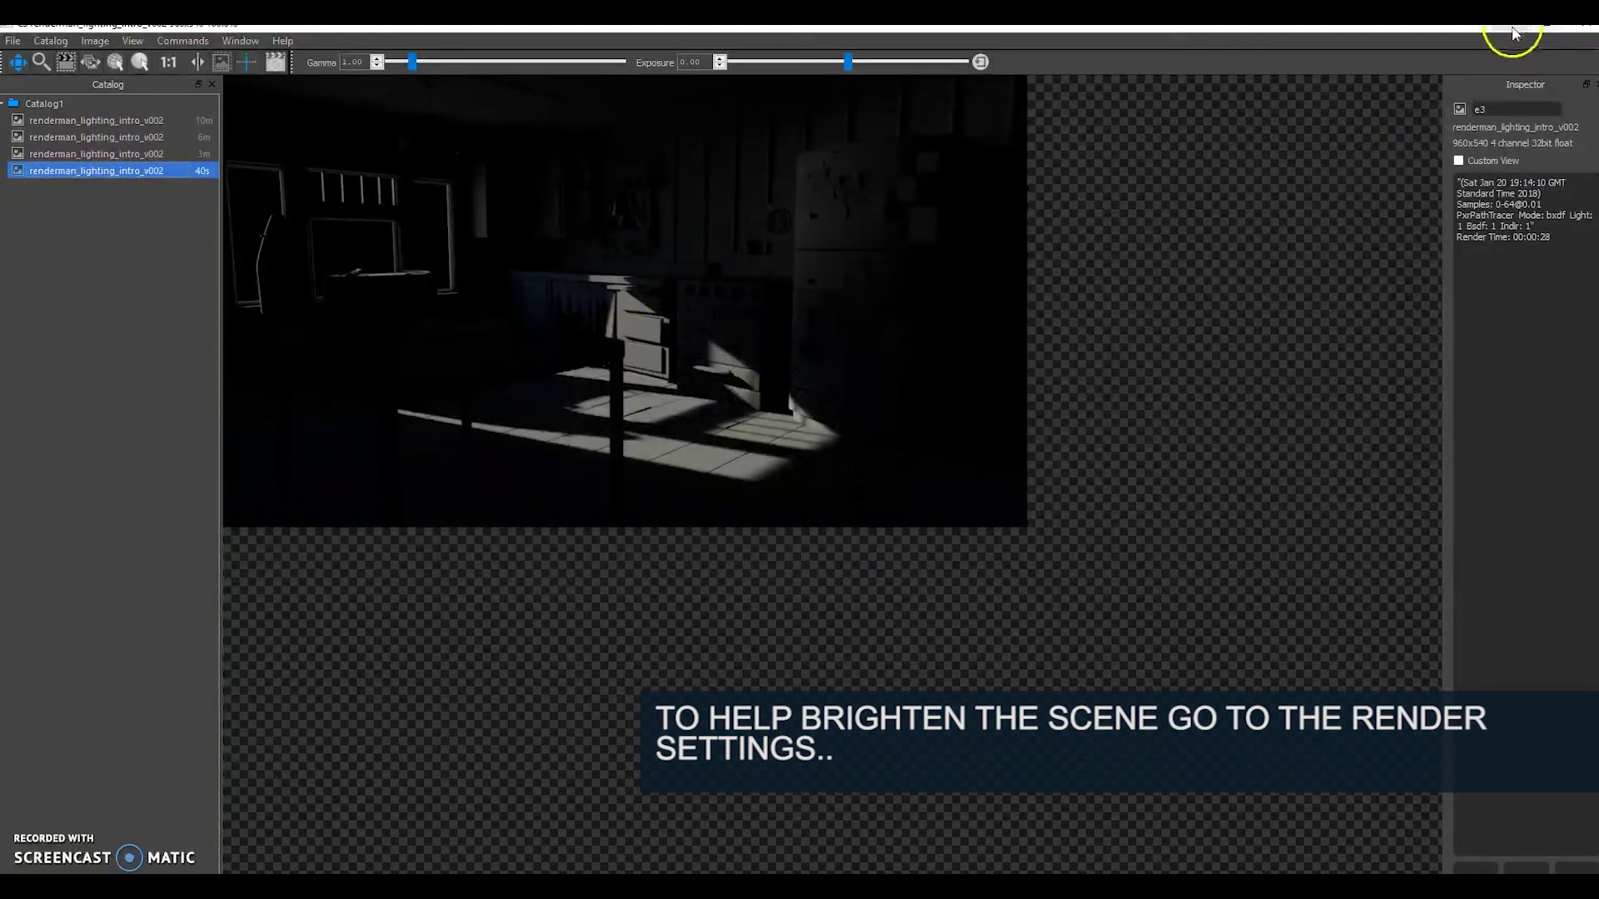
{"action": "left_click", "coordinate": [1546, 25]}
- Set the Path Tracer integrator's Max Path Length to 2 in the render sampling settings and close the settings
{"action": "left_click", "coordinate": [702, 61]}
{"action": "left_click", "coordinate": [549, 299]}
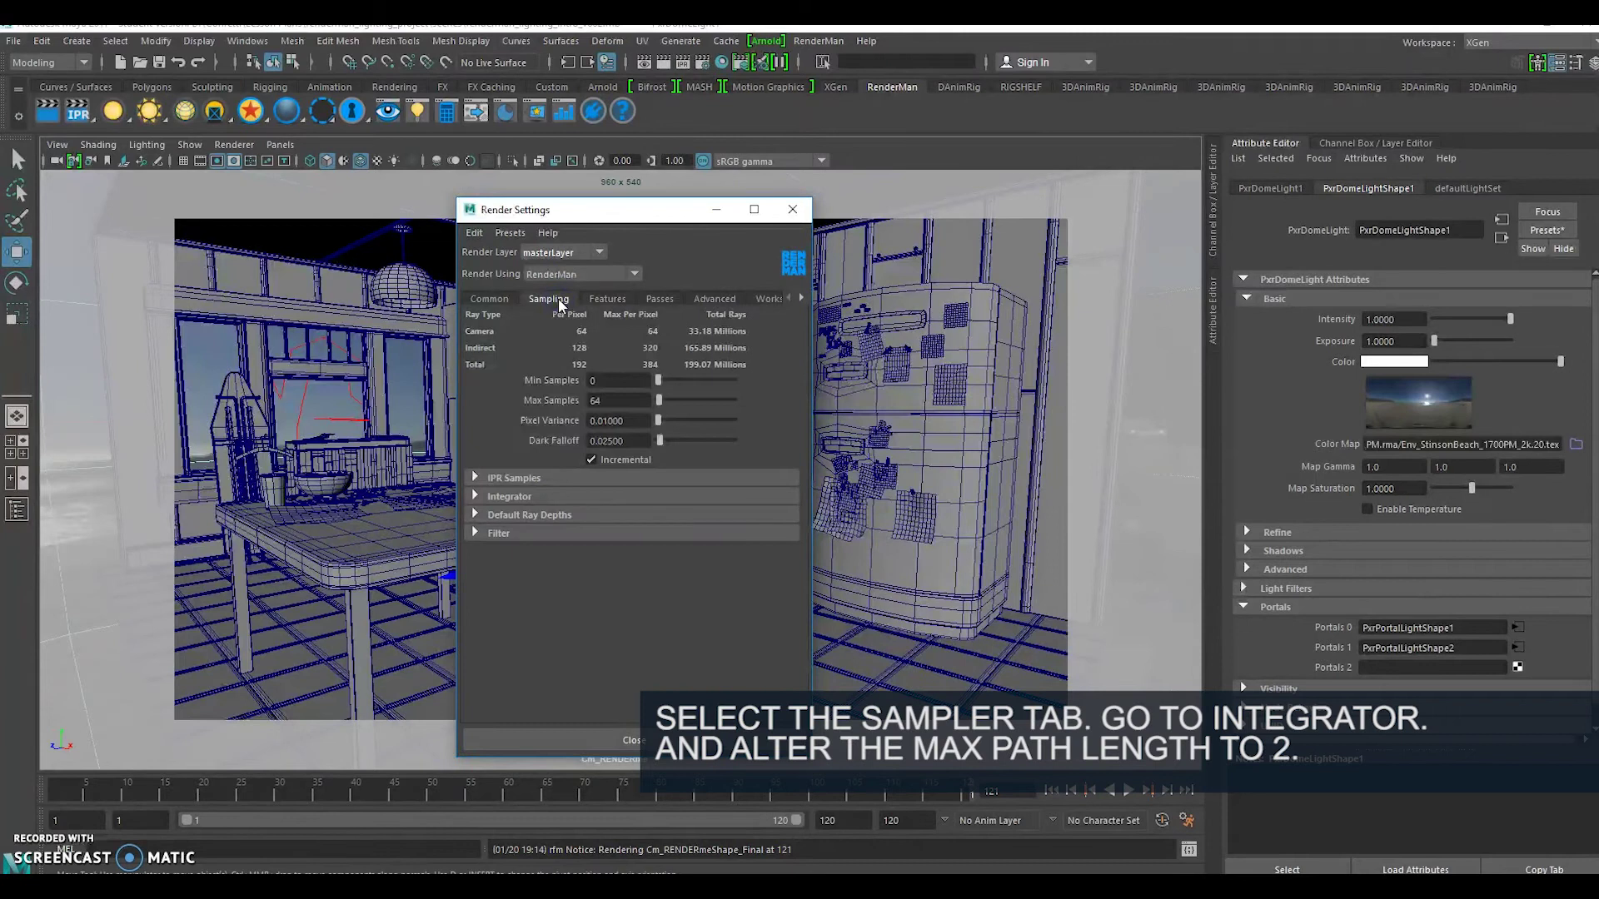
{"action": "left_click", "coordinate": [510, 497]}
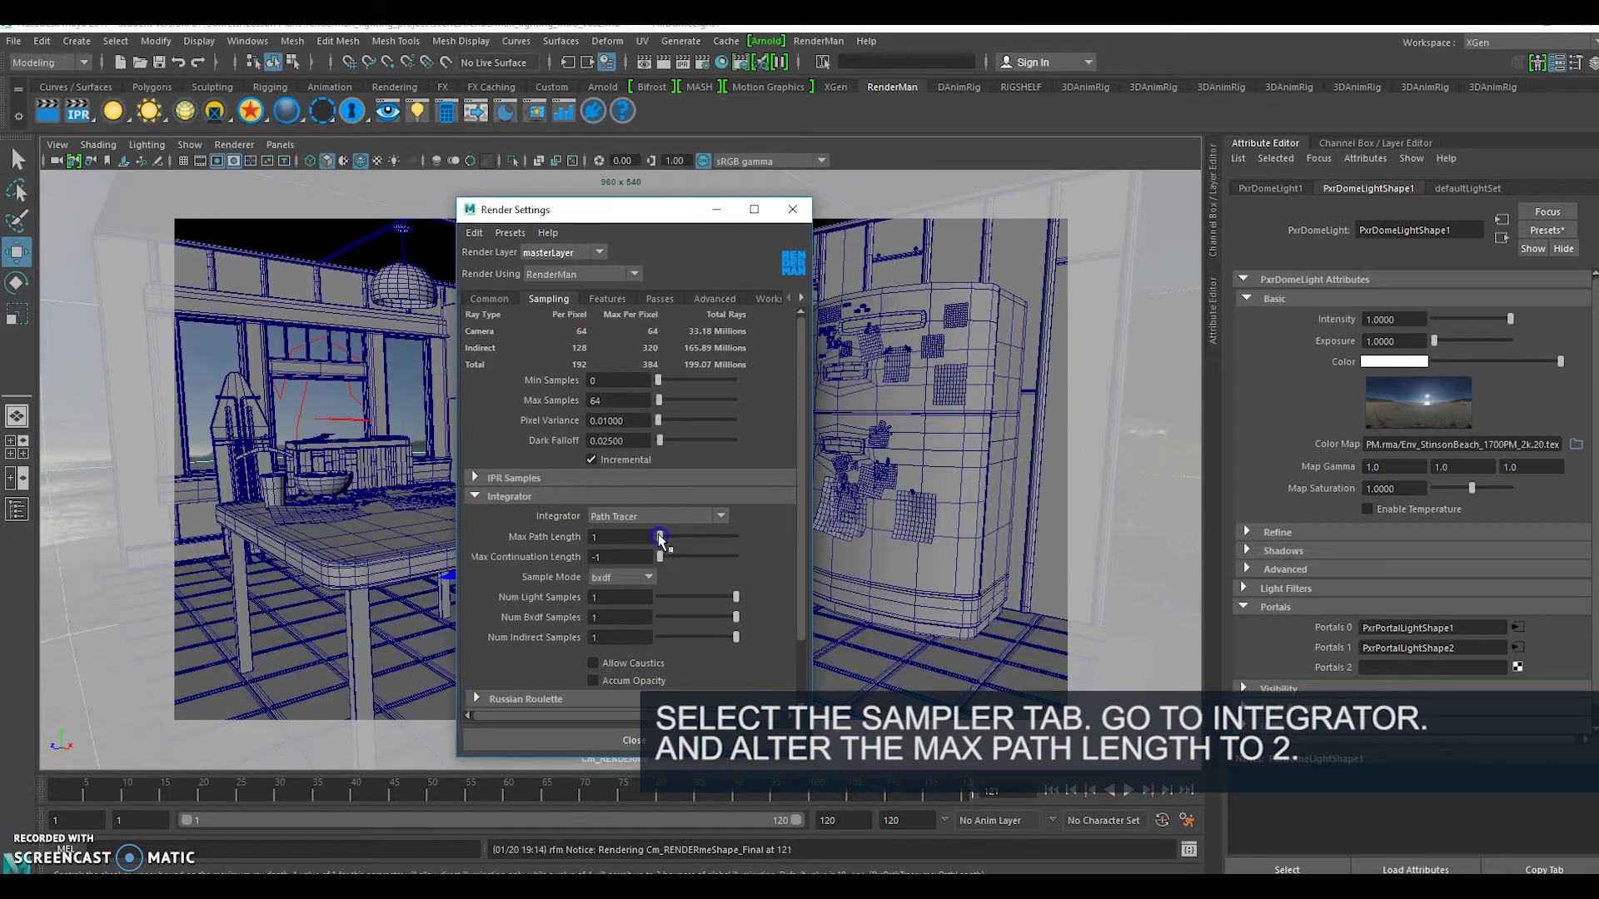
{"action": "left_click_drag", "start_coordinate": [660, 538], "coordinate": [664, 540]}
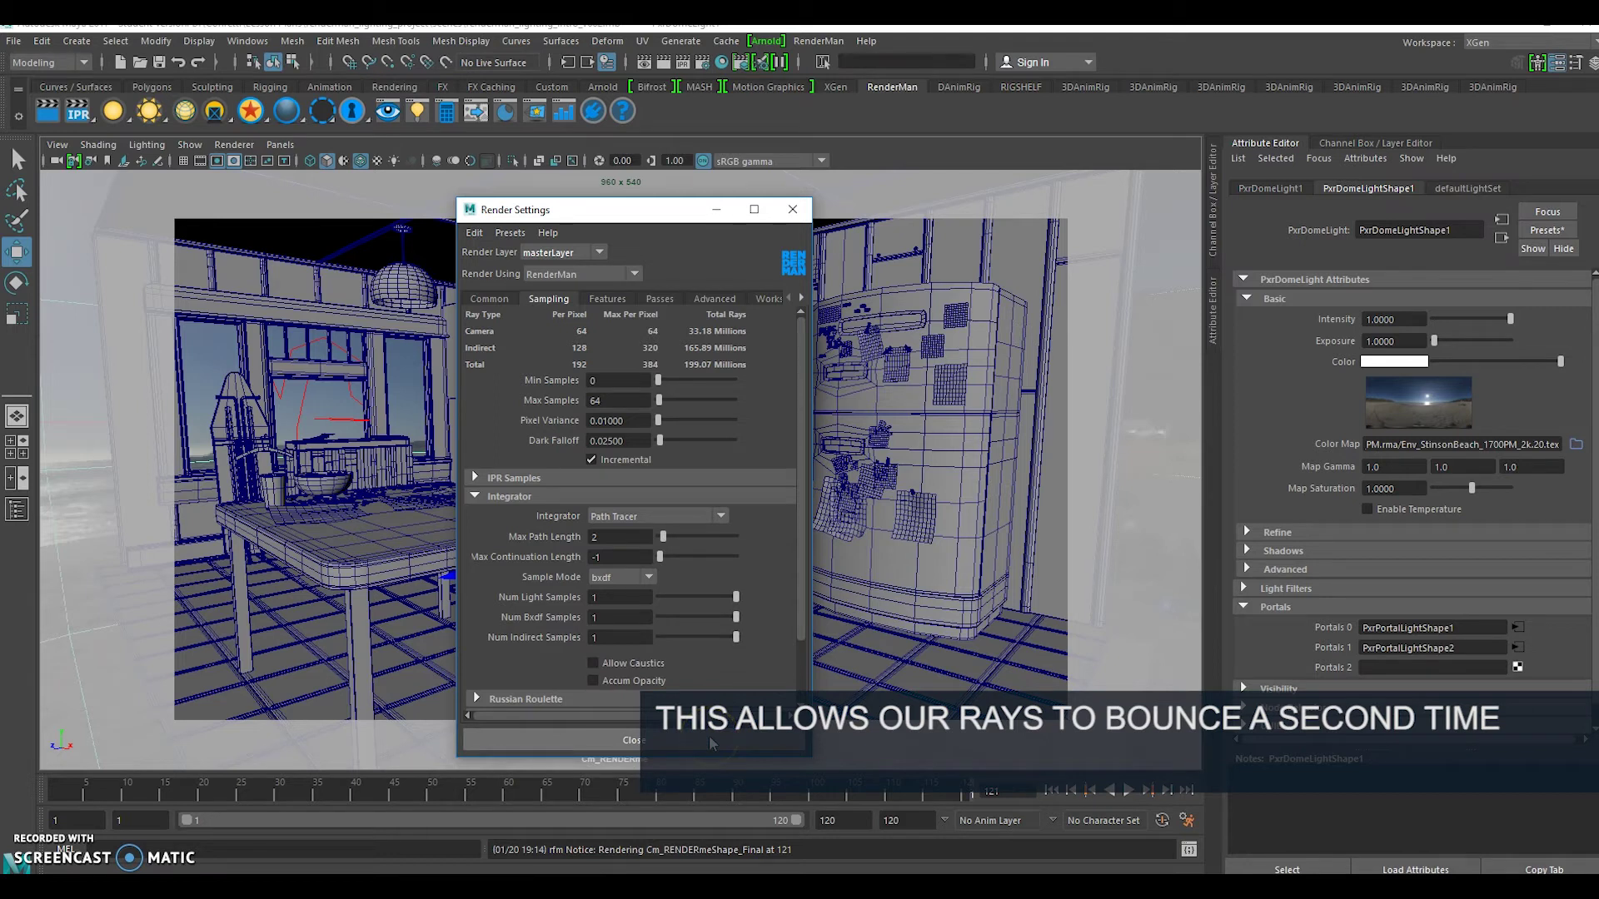
{"action": "left_click", "coordinate": [712, 740]}
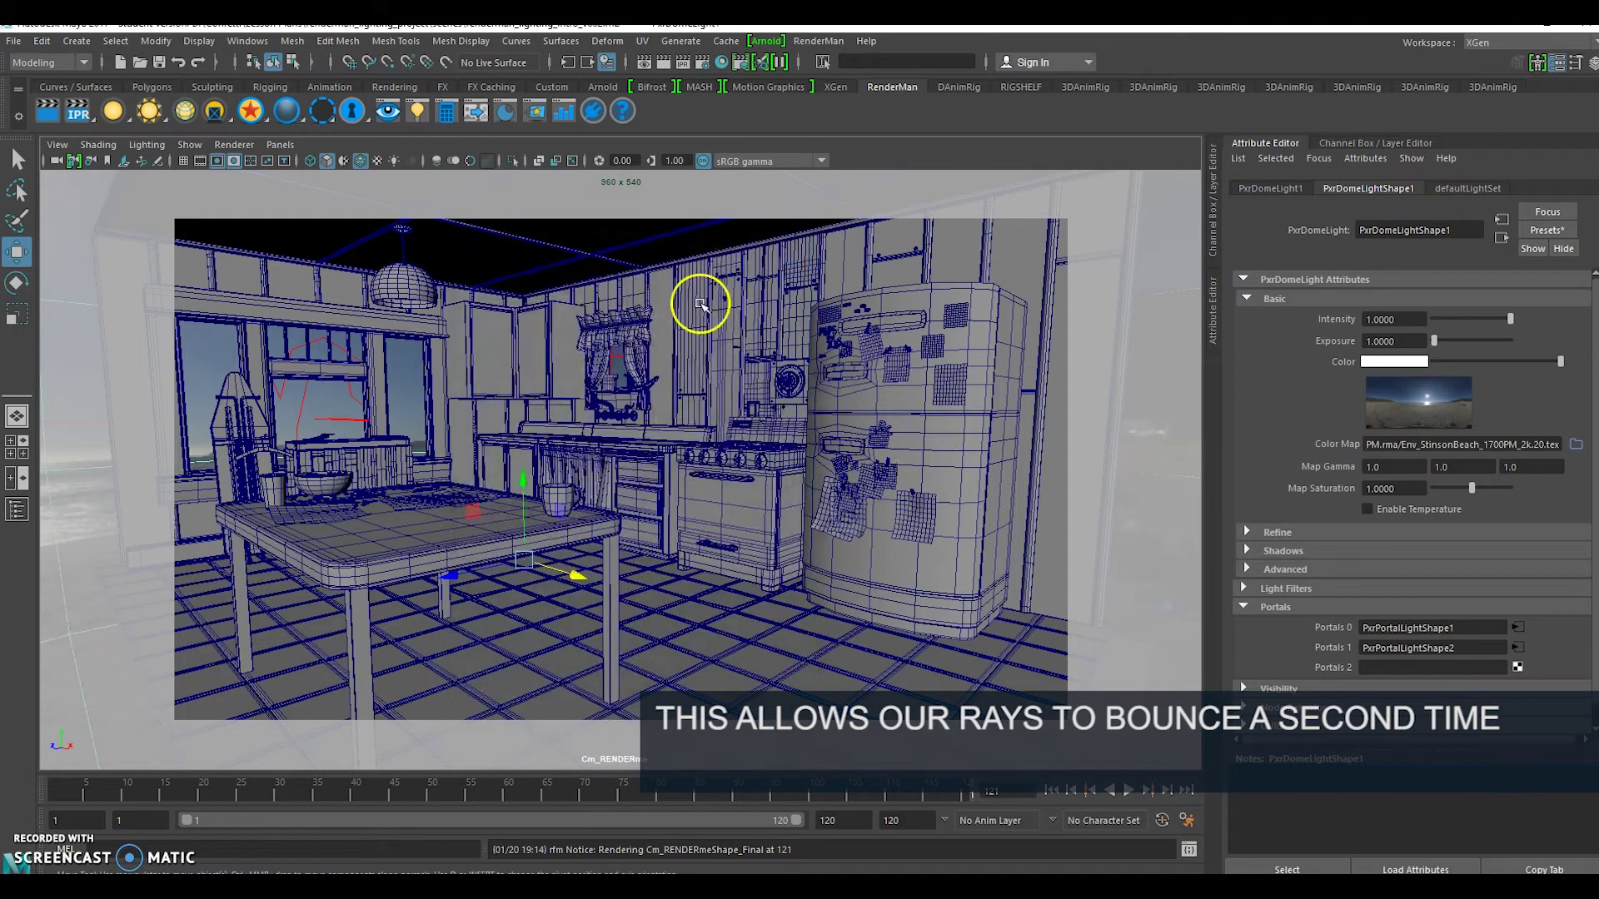
- Test render the scene with the second light bounce and compare it in the catalog with the previous single-bounce render
{"action": "left_click", "coordinate": [48, 111]}
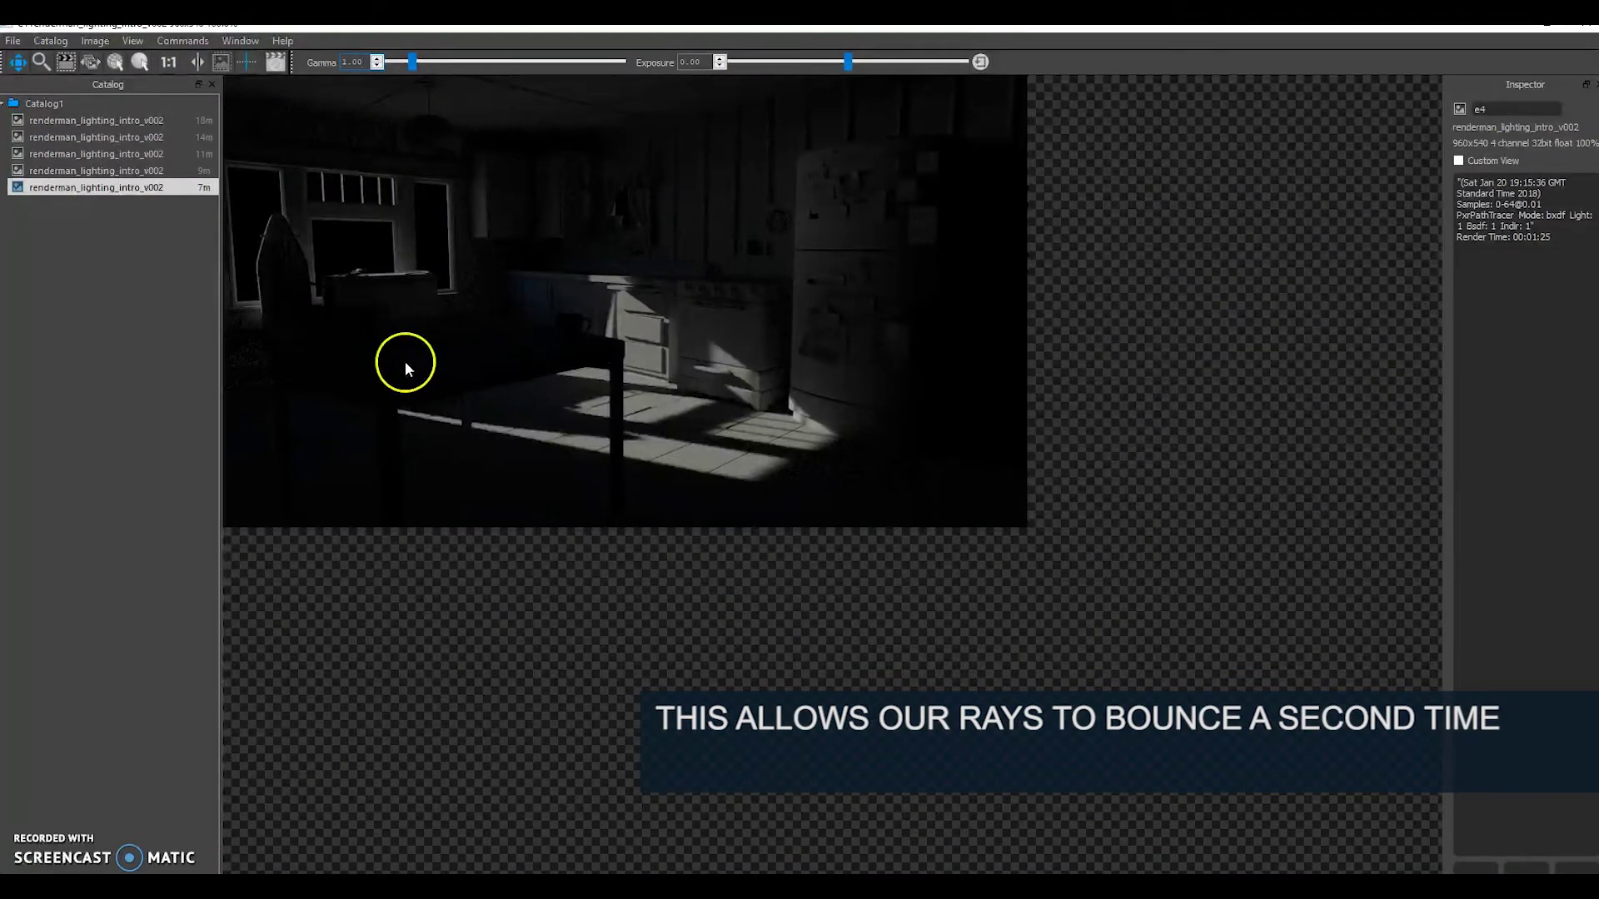
{"action": "left_click", "coordinate": [157, 170]}
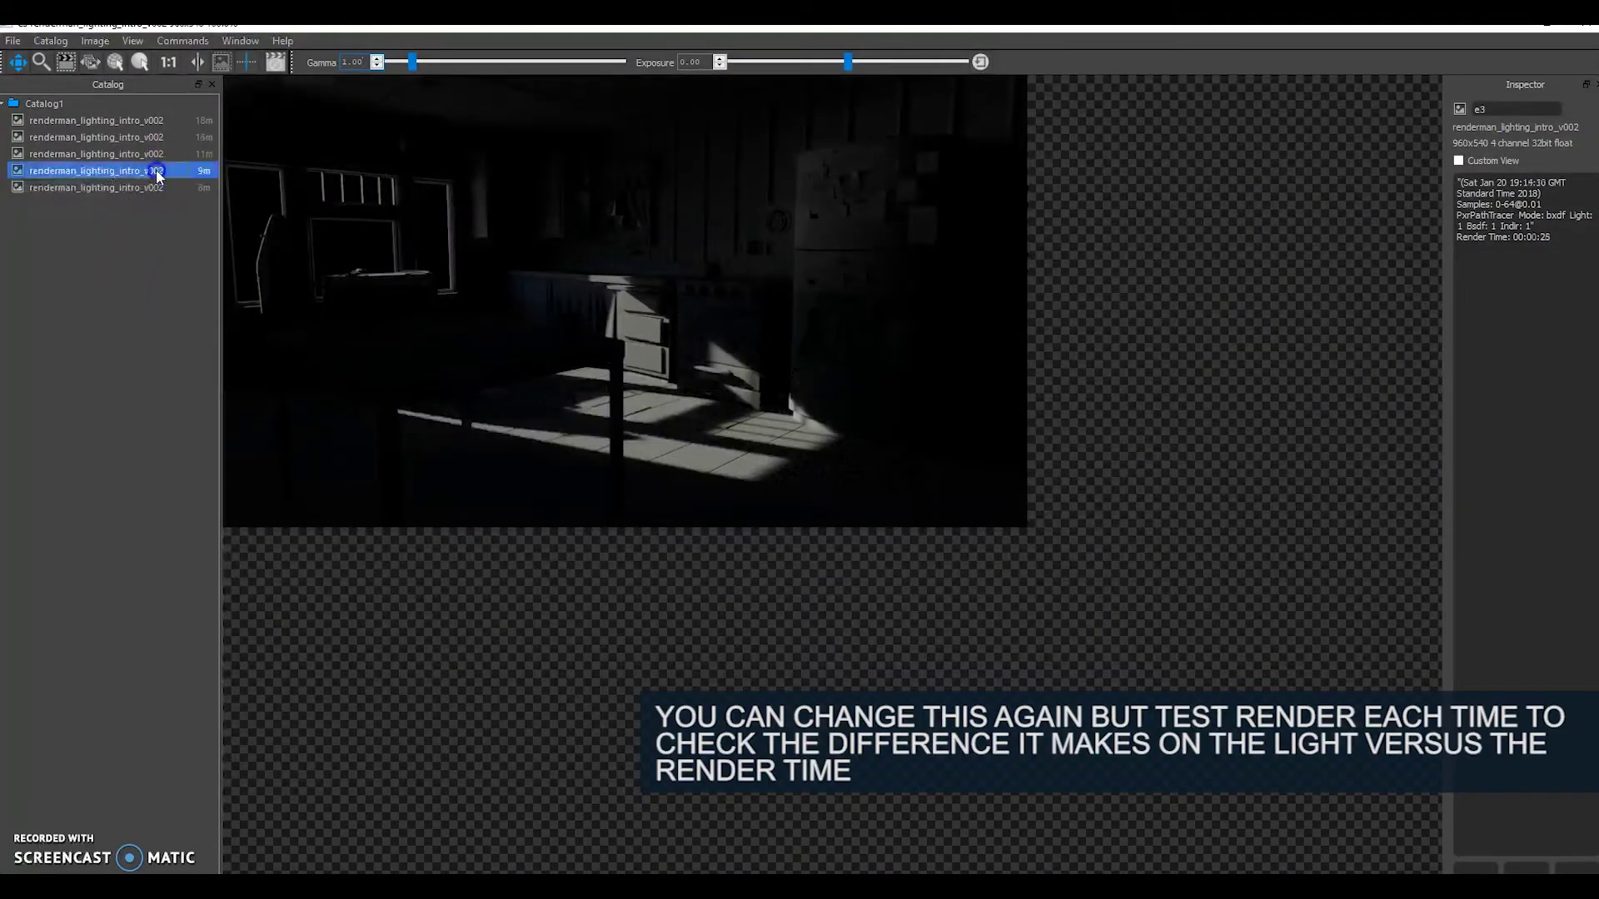
{"action": "left_click", "coordinate": [152, 186]}
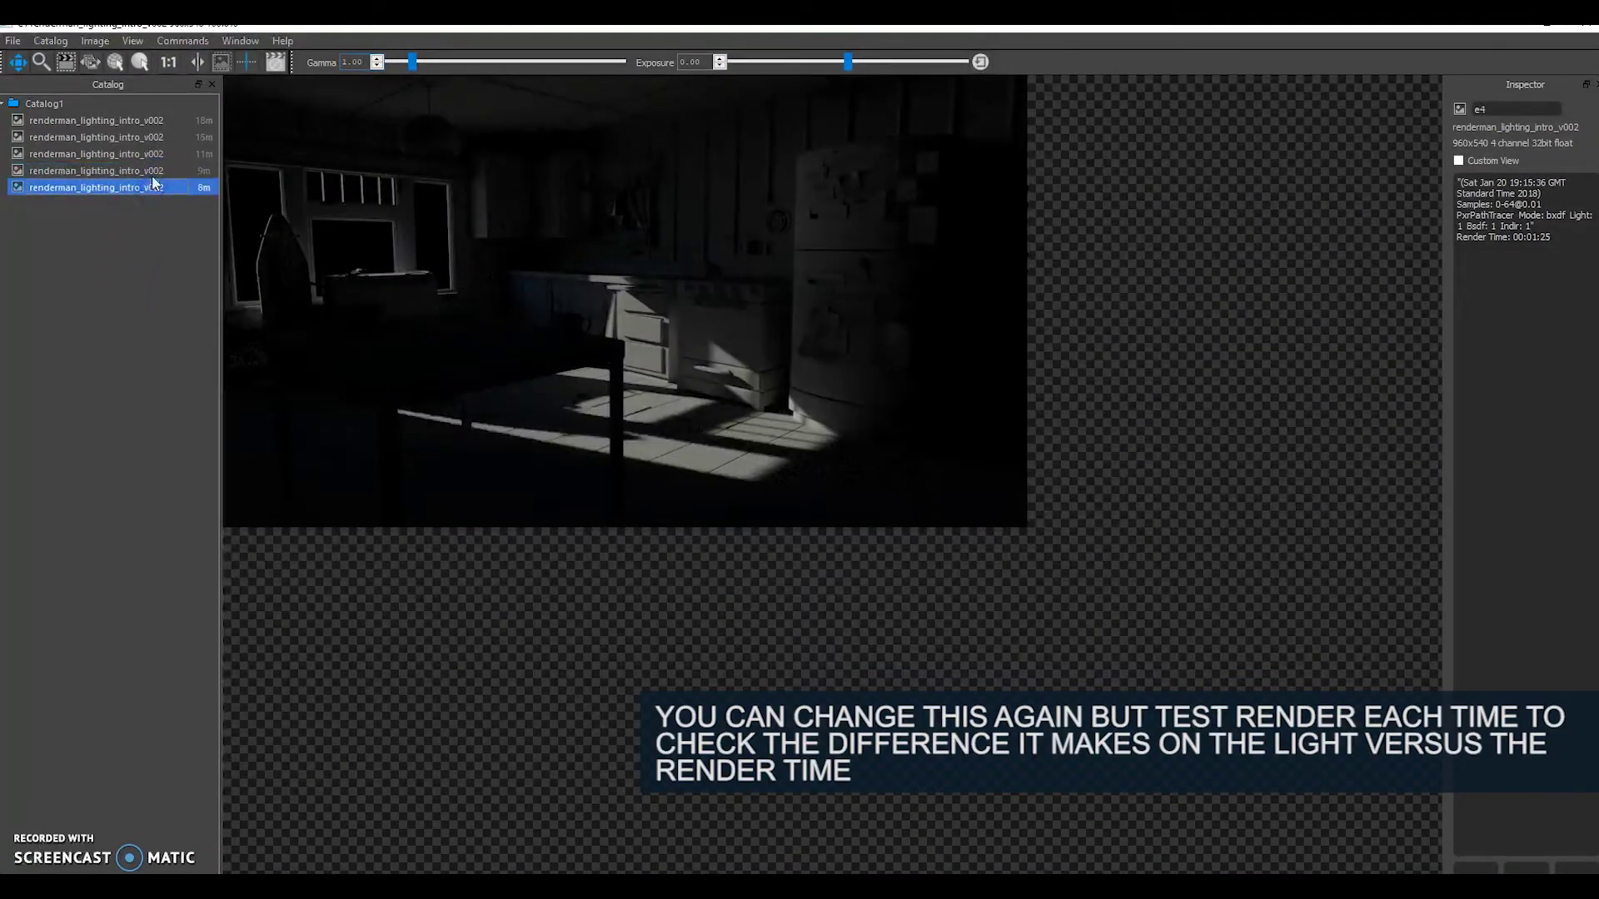
{"action": "left_click", "coordinate": [151, 172]}
{"action": "left_click", "coordinate": [148, 184]}
{"action": "left_click", "coordinate": [144, 170]}
{"action": "left_click", "coordinate": [140, 187]}
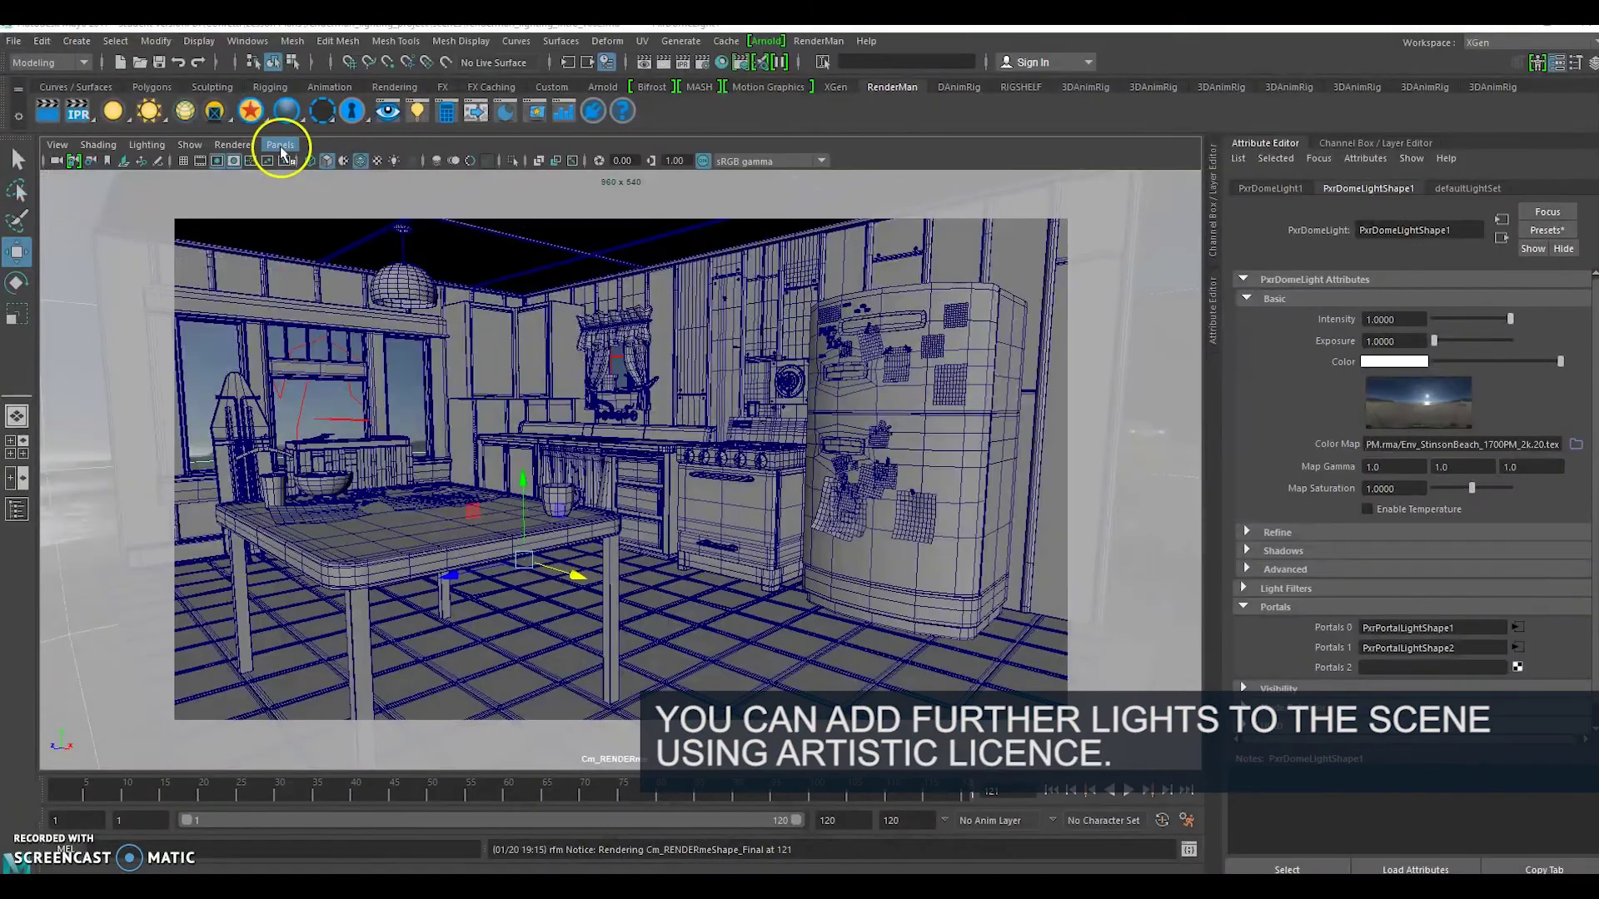
- Look through the persp camera at the whole kitchen and add a PxrRectLight area light to the scene
{"action": "left_click", "coordinate": [280, 145]}
{"action": "mouse_move", "coordinate": [358, 162]}
{"action": "left_click", "coordinate": [481, 179]}
{"action": "right_click_drag", "start_coordinate": [817, 582], "coordinate": [699, 474], "text": "alt"}
{"action": "left_click_drag", "start_coordinate": [699, 475], "coordinate": [618, 532], "text": "alt"}
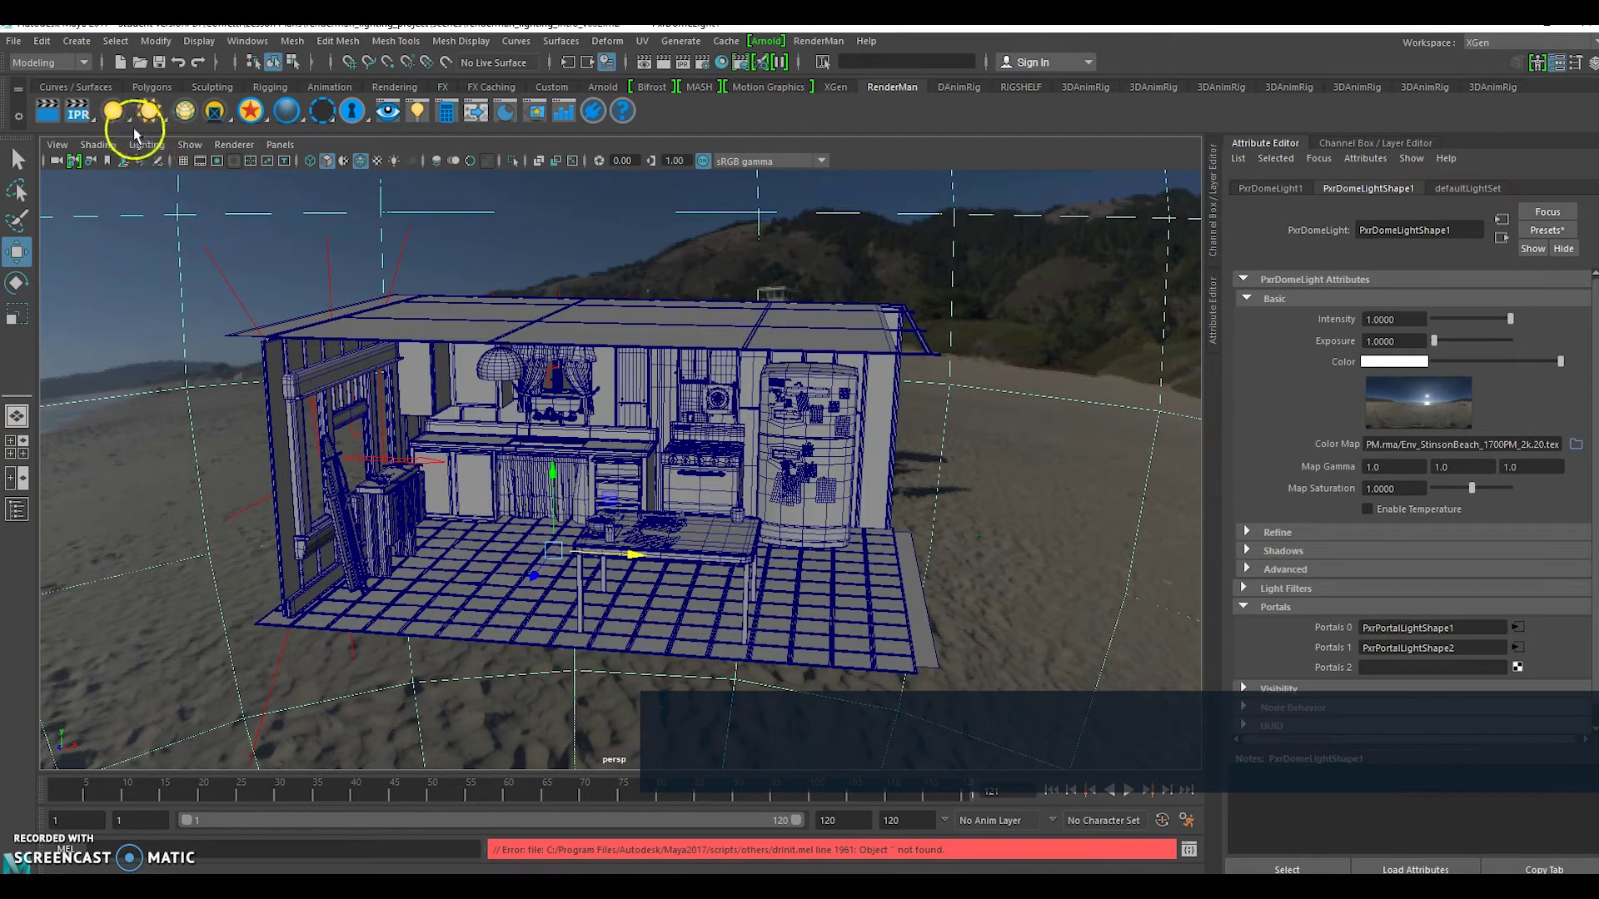
{"action": "left_click", "coordinate": [116, 113]}
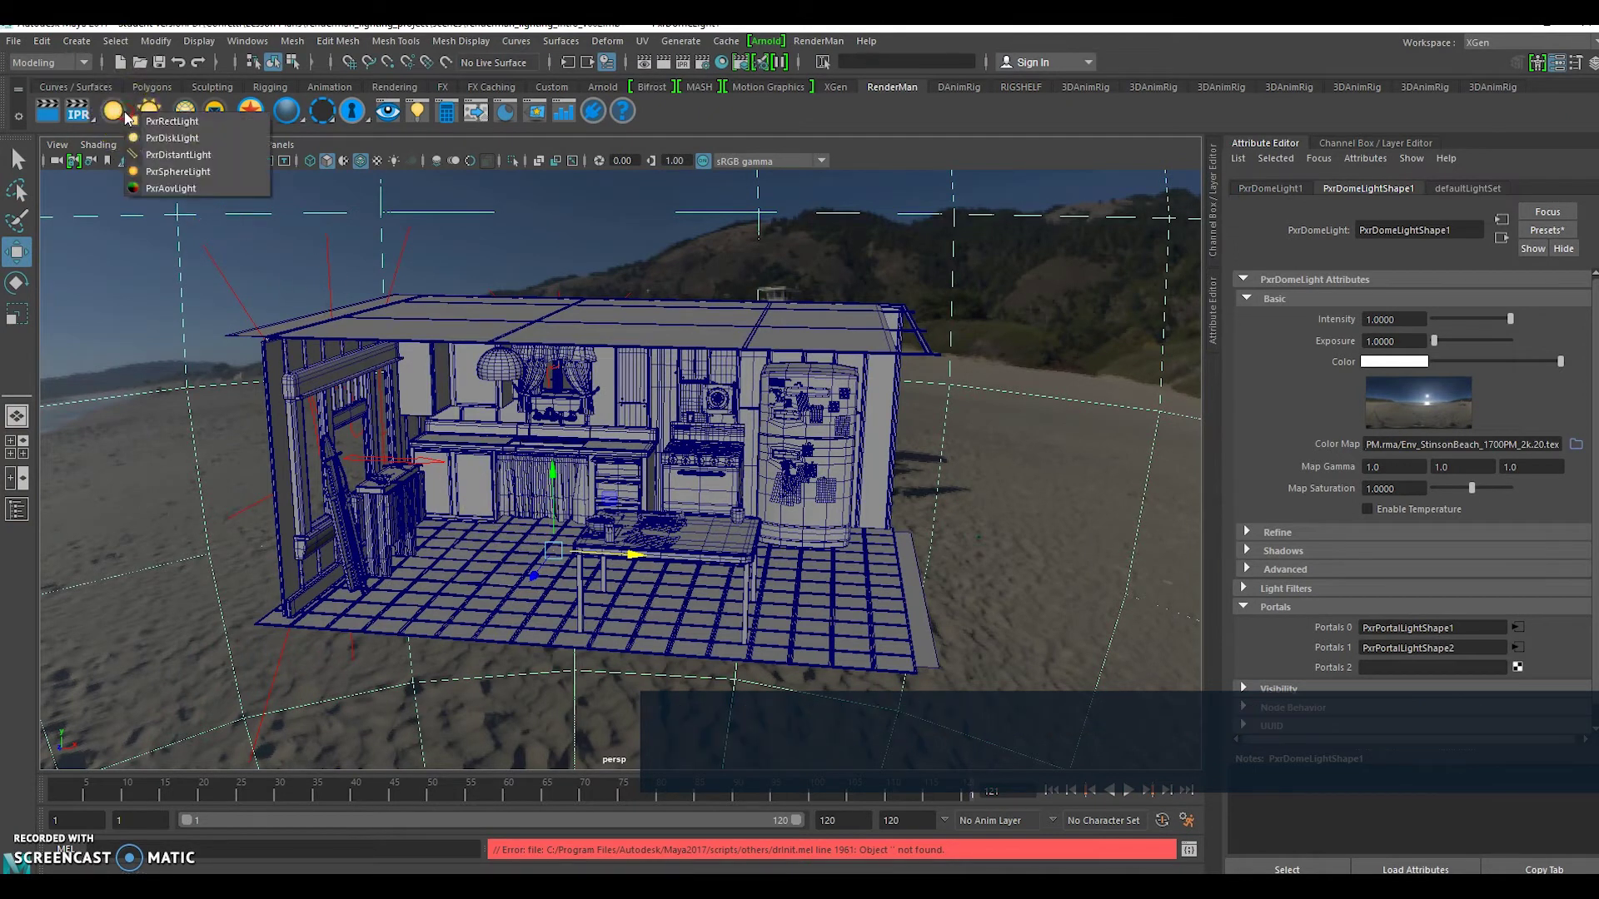
{"action": "left_click", "coordinate": [226, 124]}
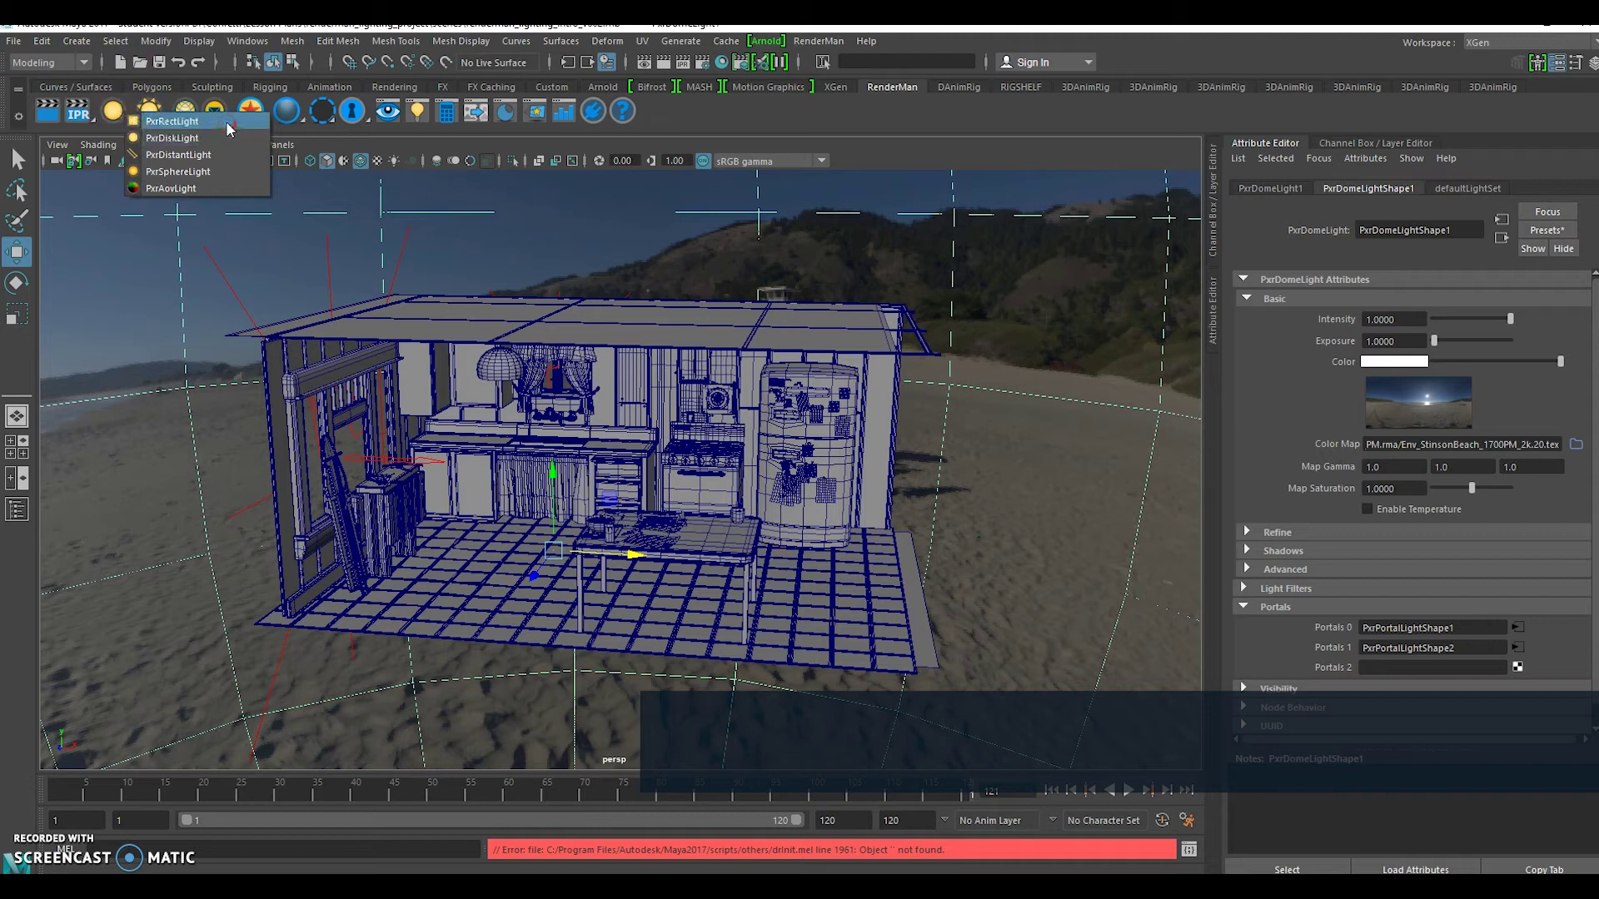
- Scale up the PxrRectLight, stretch it vertically and raise it to about 112.4 in Translate Y
{"action": "key", "text": "r"}
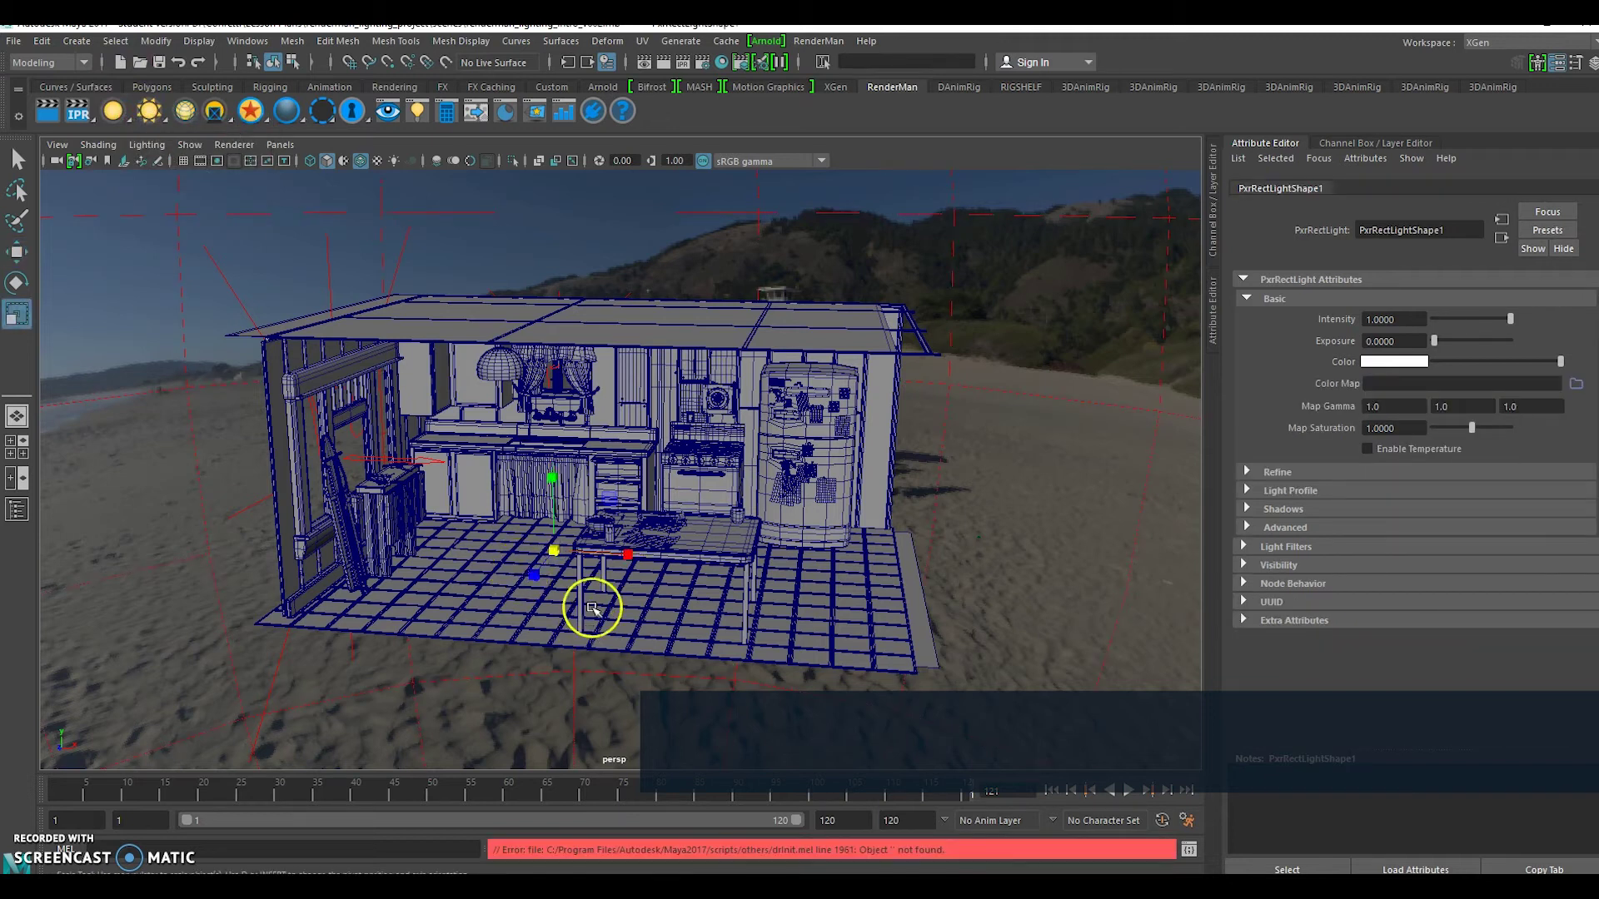
{"action": "left_click_drag", "start_coordinate": [553, 550], "coordinate": [453, 673]}
{"action": "key", "text": "w"}
{"action": "left_click_drag", "start_coordinate": [478, 561], "coordinate": [476, 456]}
{"action": "key", "text": "ctrl+a"}
{"action": "left_click", "coordinate": [1530, 282]}
{"action": "middle_click_drag", "start_coordinate": [770, 497], "coordinate": [890, 496]}
{"action": "key", "text": "w"}
{"action": "left_click_drag", "start_coordinate": [478, 467], "coordinate": [477, 448]}
- Refine the rect light's scale to about 87 in X and 217.7 in Y, and shift it to about -40.5 in Translate X
{"action": "key", "text": "r"}
{"action": "left_click_drag", "start_coordinate": [729, 426], "coordinate": [841, 419]}
{"action": "middle_click_drag", "start_coordinate": [840, 417], "coordinate": [758, 423]}
{"action": "key", "text": "w"}
{"action": "left_click_drag", "start_coordinate": [560, 522], "coordinate": [533, 521]}
{"action": "left_click", "coordinate": [1529, 294]}
{"action": "left_click", "coordinate": [1528, 269]}
{"action": "middle_click_drag", "start_coordinate": [781, 484], "coordinate": [714, 485]}
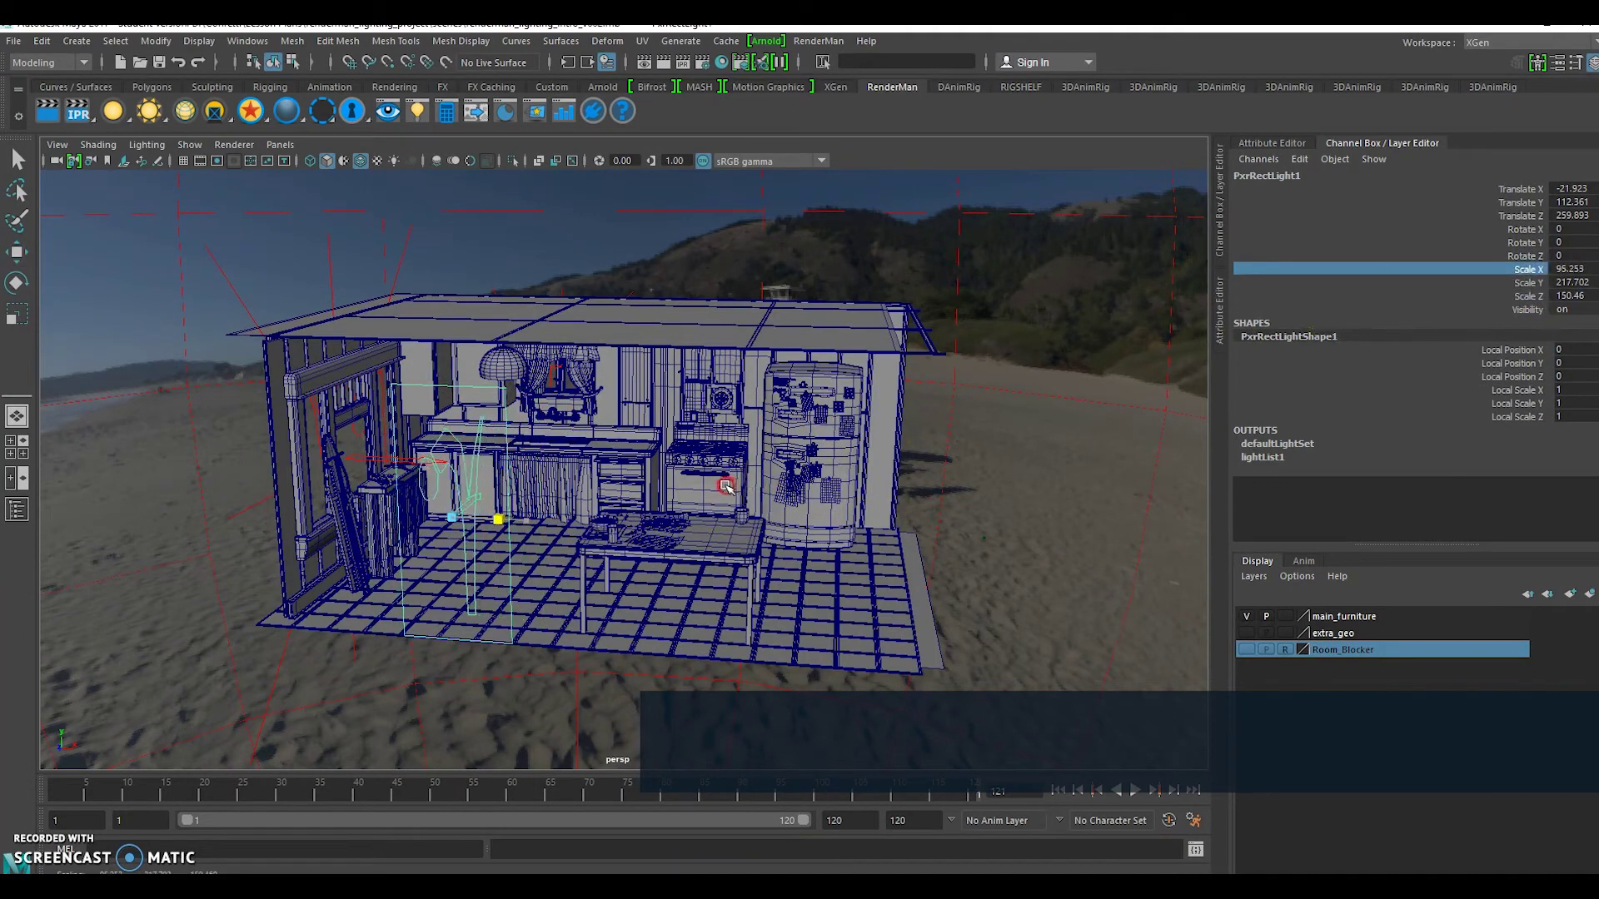
{"action": "key", "text": "w"}
{"action": "left_click_drag", "start_coordinate": [534, 521], "coordinate": [511, 521]}
{"action": "scroll", "coordinate": [625, 477], "scroll_direction": "up", "scroll_amount": 3}
{"action": "left_click_drag", "start_coordinate": [626, 477], "coordinate": [684, 462], "text": "alt"}
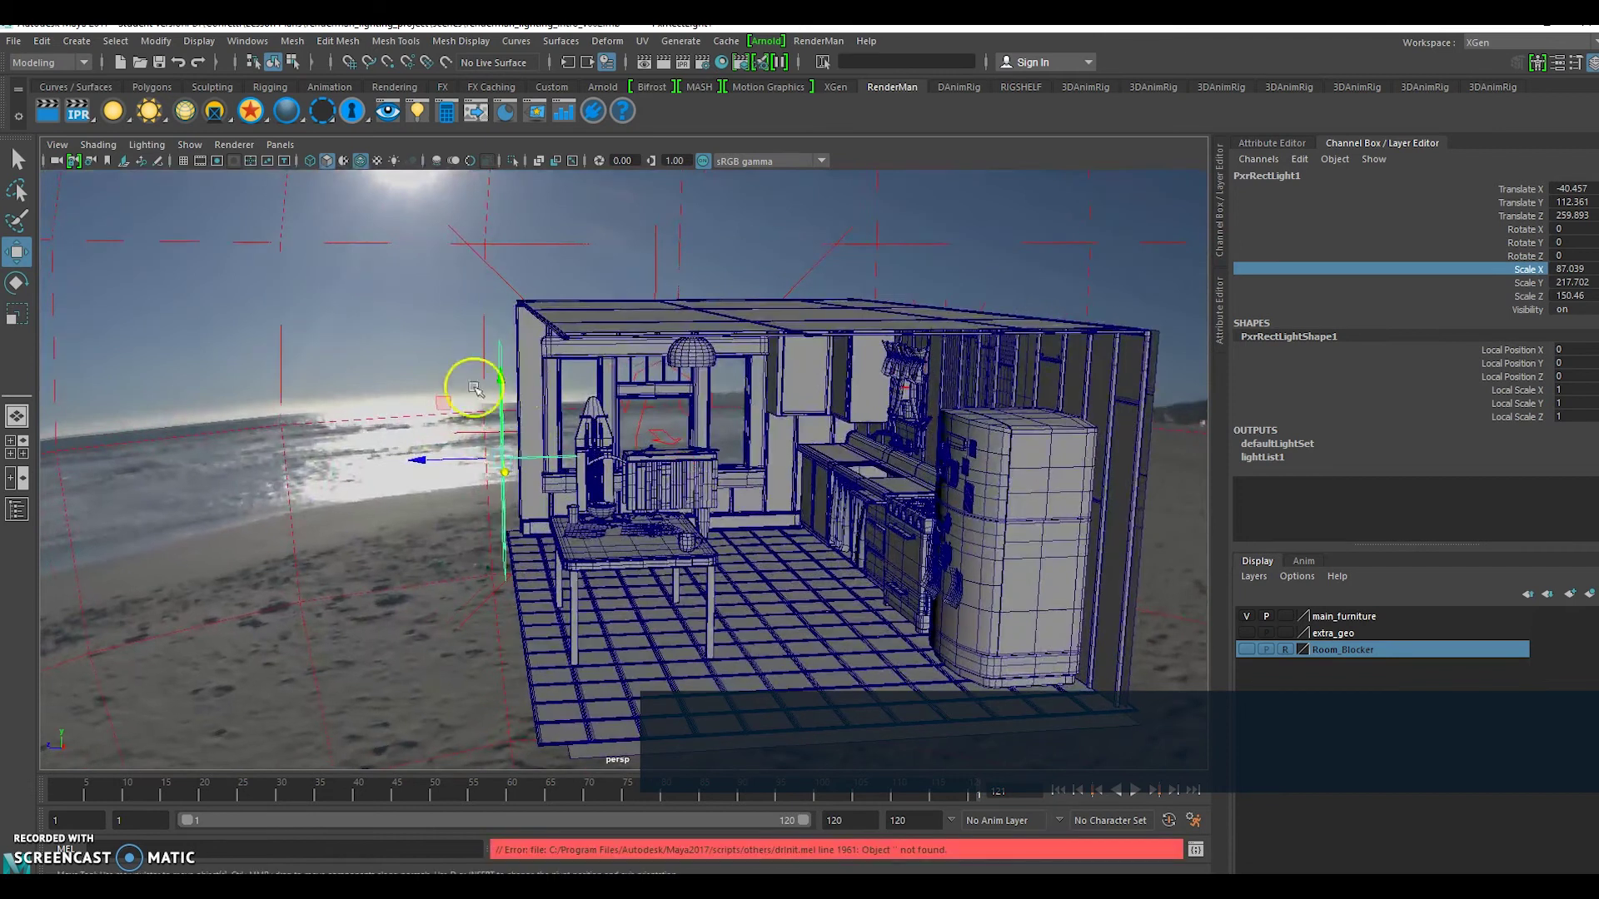
{"action": "left_click_drag", "start_coordinate": [517, 492], "coordinate": [445, 493], "text": "alt"}
- Enable colour temperature on the PxrRectLight and set it to 3000
{"action": "left_click", "coordinate": [1273, 144]}
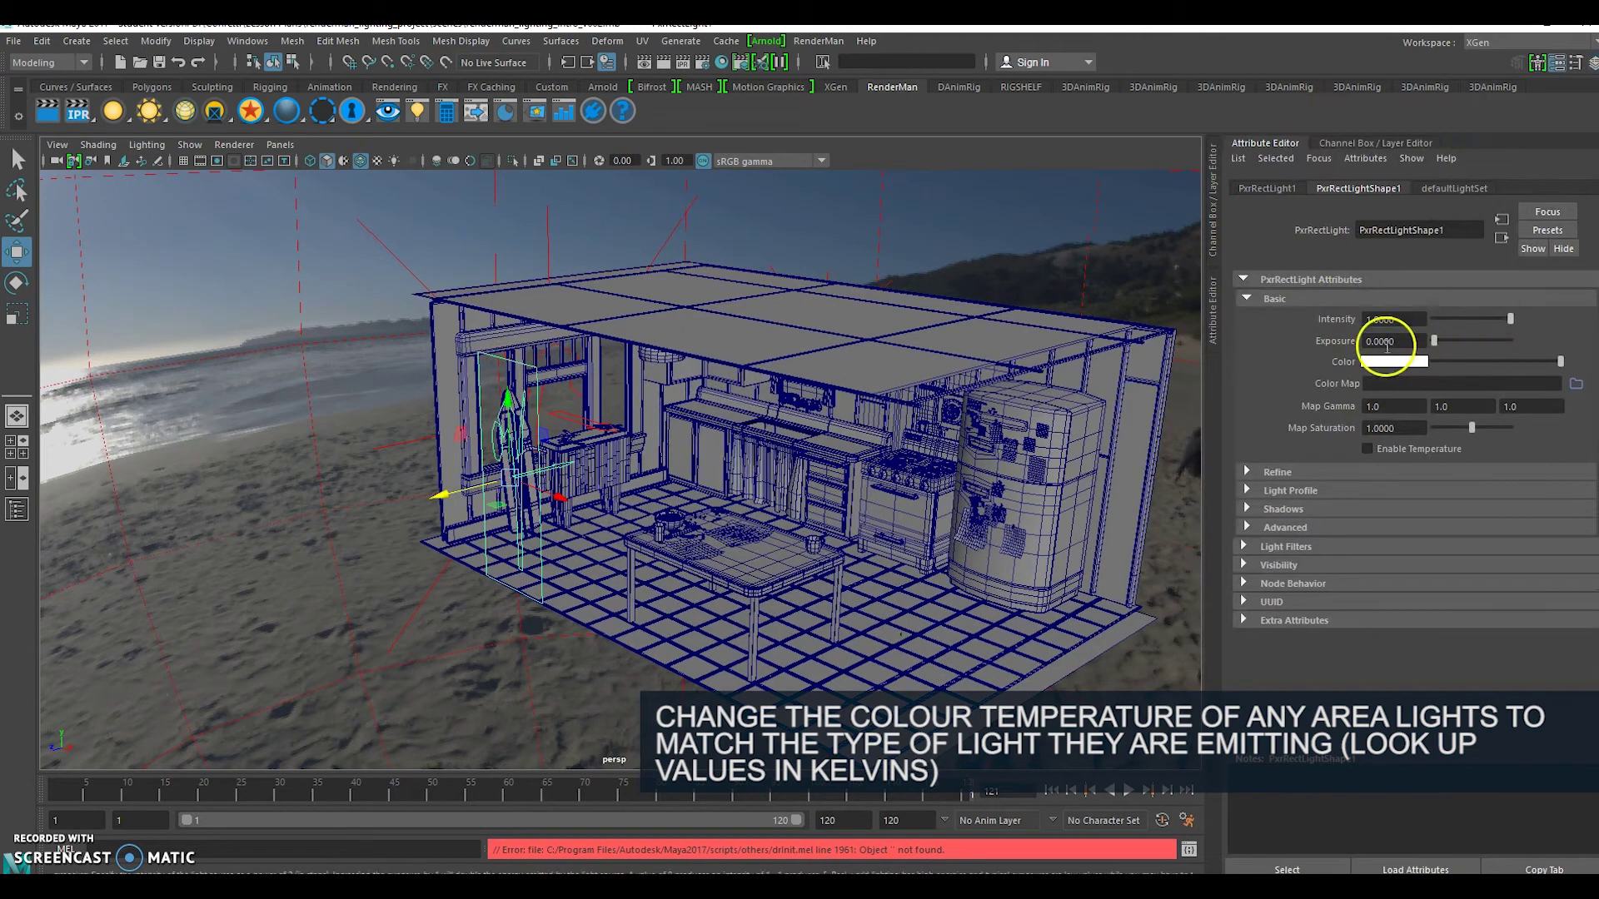
{"action": "left_click", "coordinate": [1403, 450]}
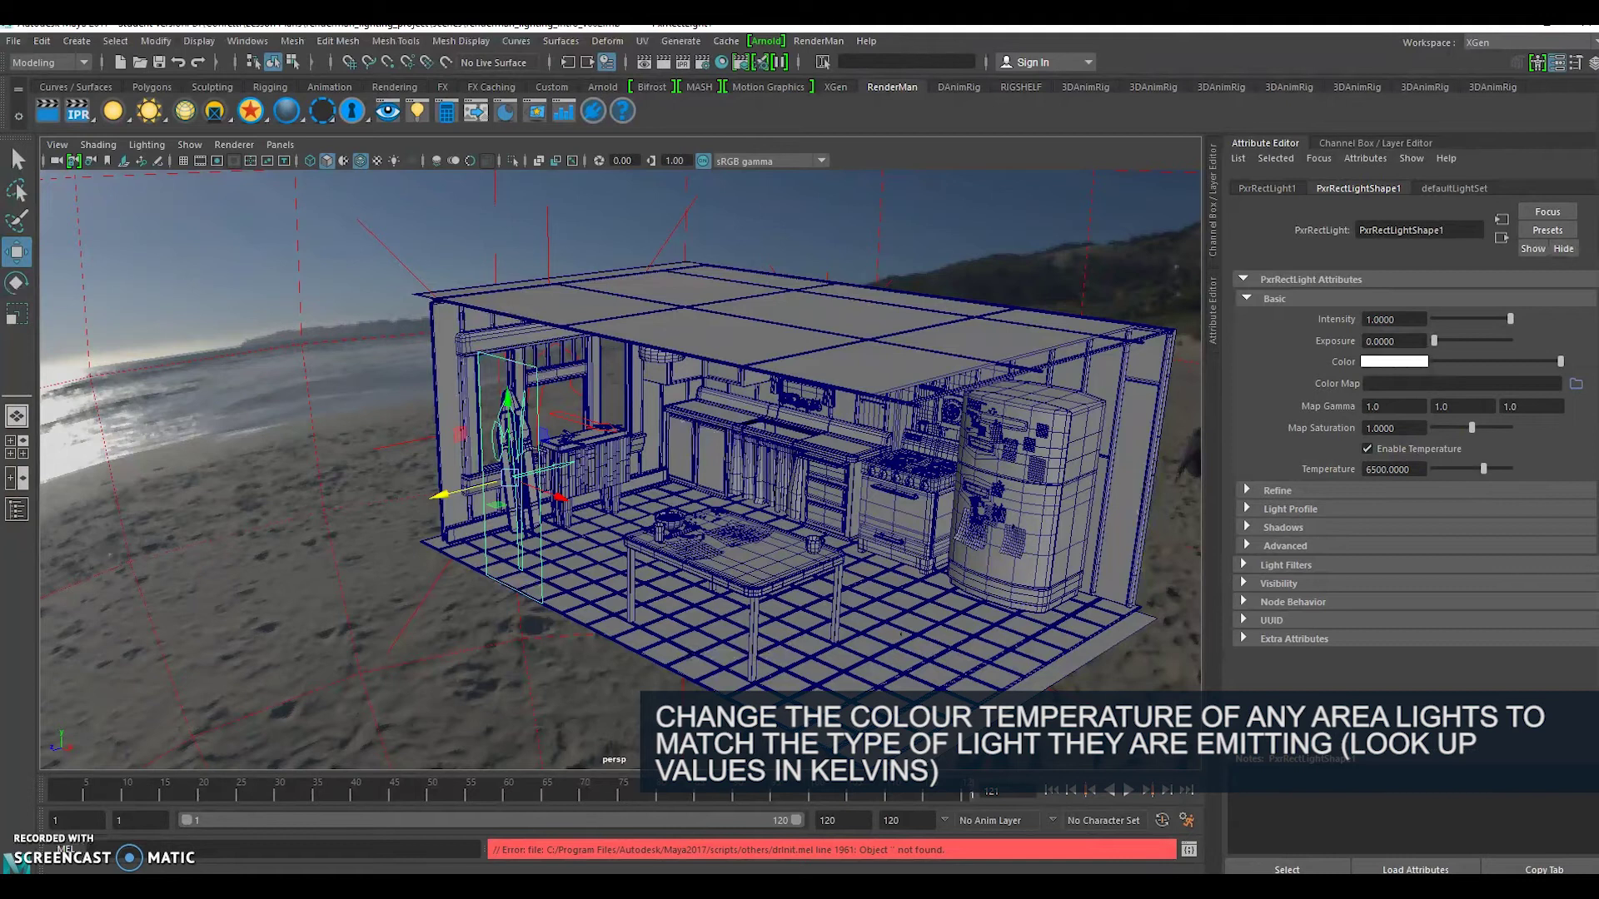
{"action": "left_click_drag", "start_coordinate": [1413, 468], "coordinate": [1176, 469]}
{"action": "type", "text": "3000"}
{"action": "key", "text": "Return"}
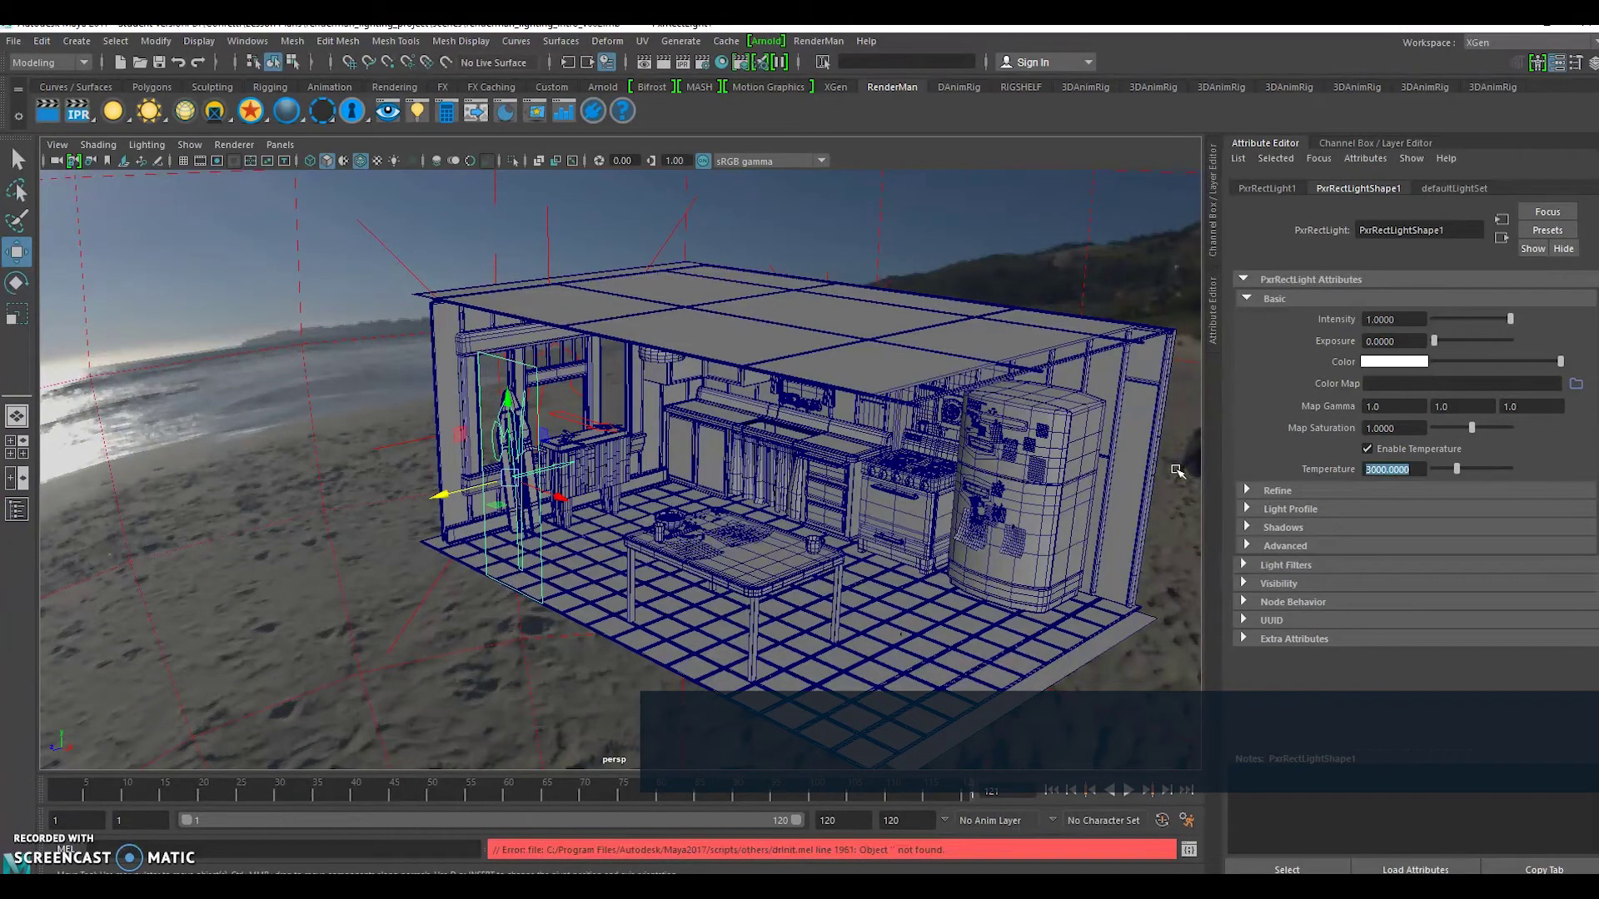
- Test render the warm area light through the Cm_RENDERme camera and compare it with the previous render without the area light
{"action": "left_click", "coordinate": [270, 146]}
{"action": "mouse_move", "coordinate": [341, 161]}
{"action": "left_click", "coordinate": [492, 158]}
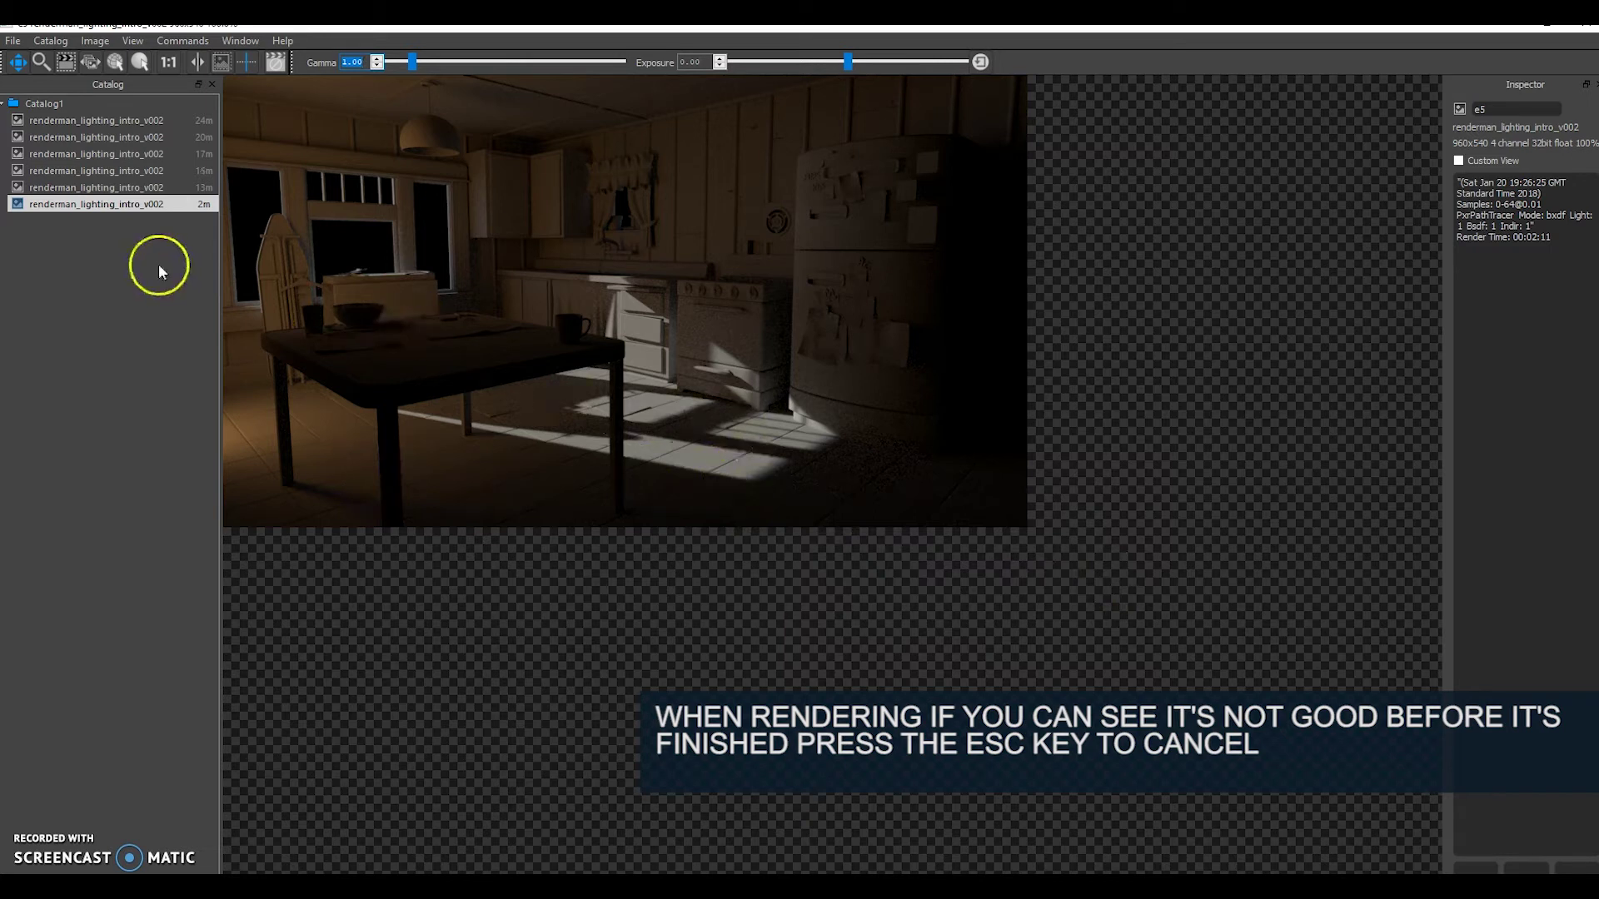
{"action": "left_click", "coordinate": [137, 187]}
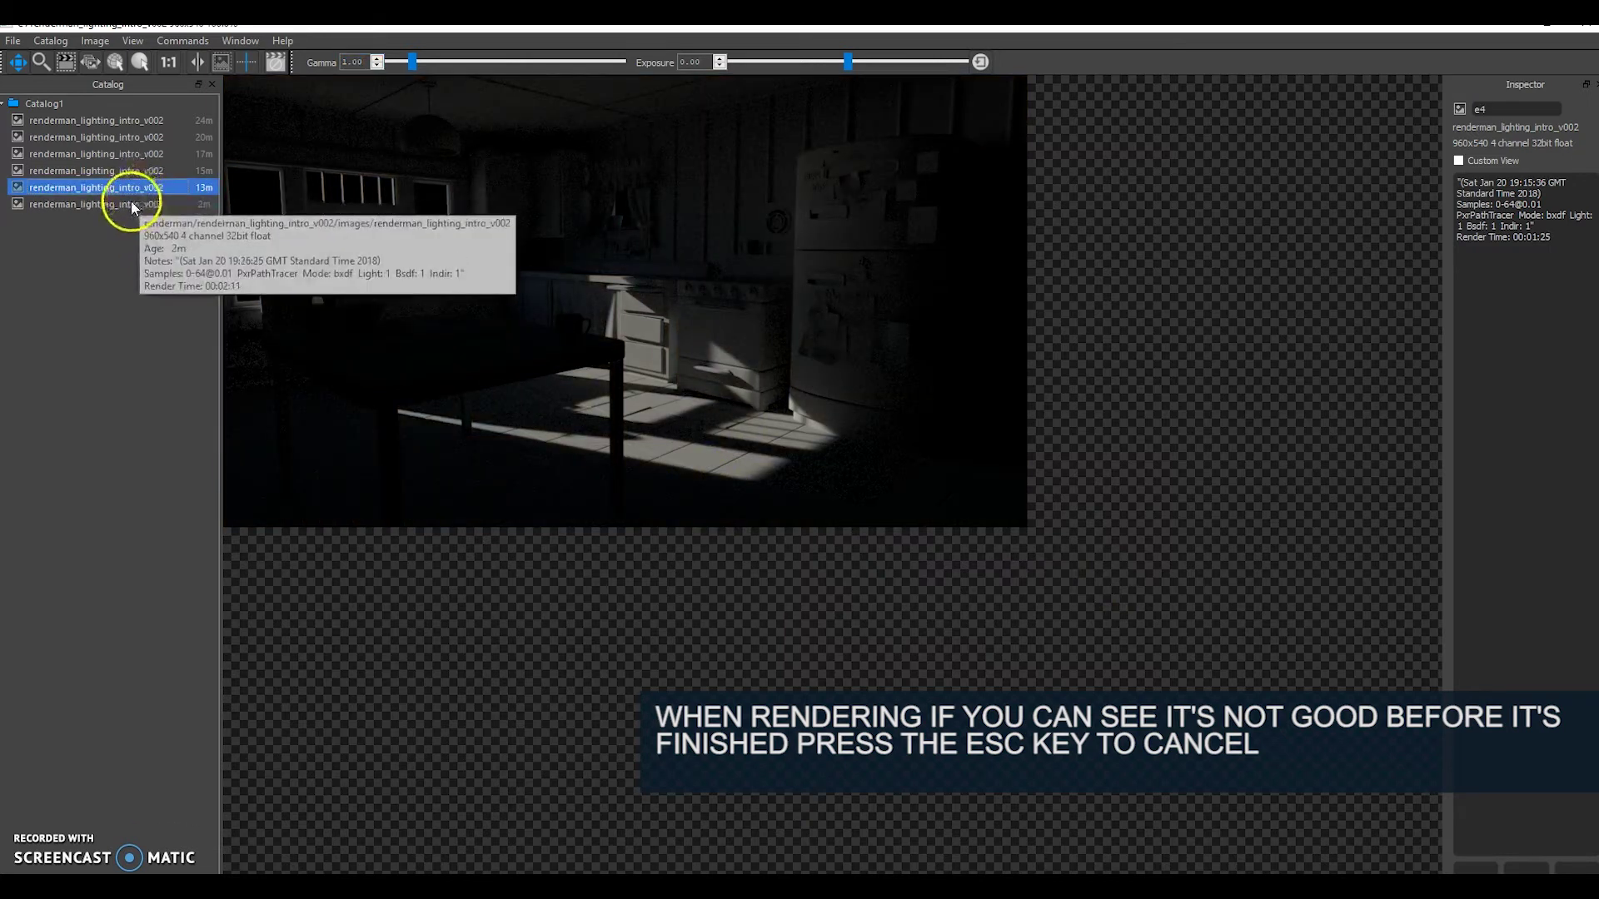
{"action": "left_click", "coordinate": [130, 204]}
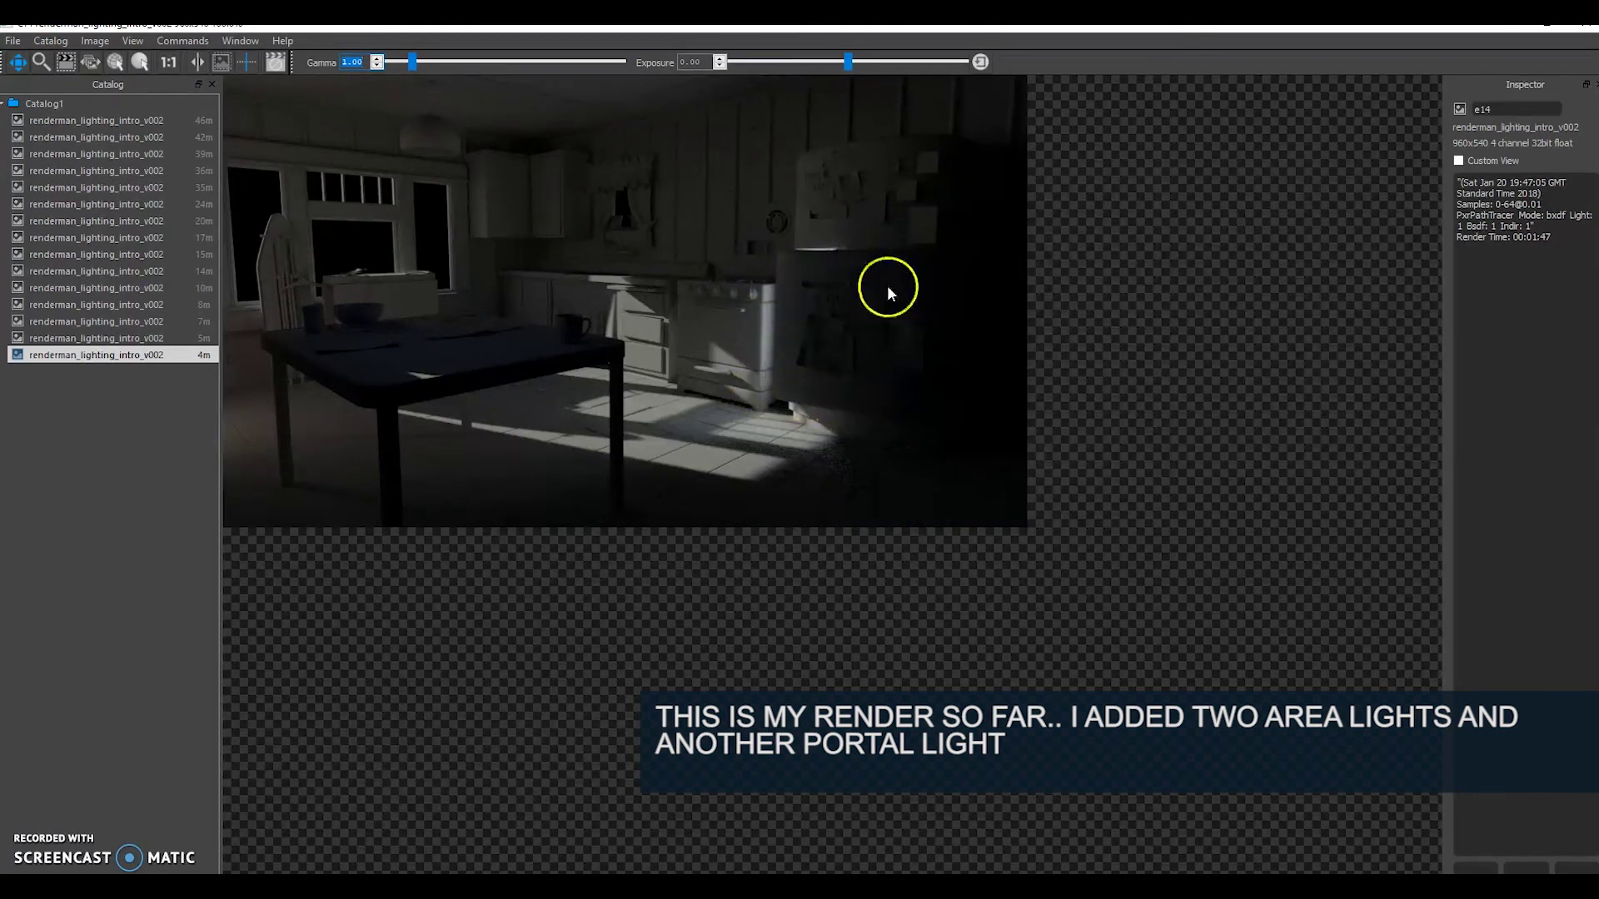
- Compare the newest render with the earlier two-portal render, examine the shadow noise on the floor beside the fridge, and return to the scene
{"action": "left_click", "coordinate": [126, 188]}
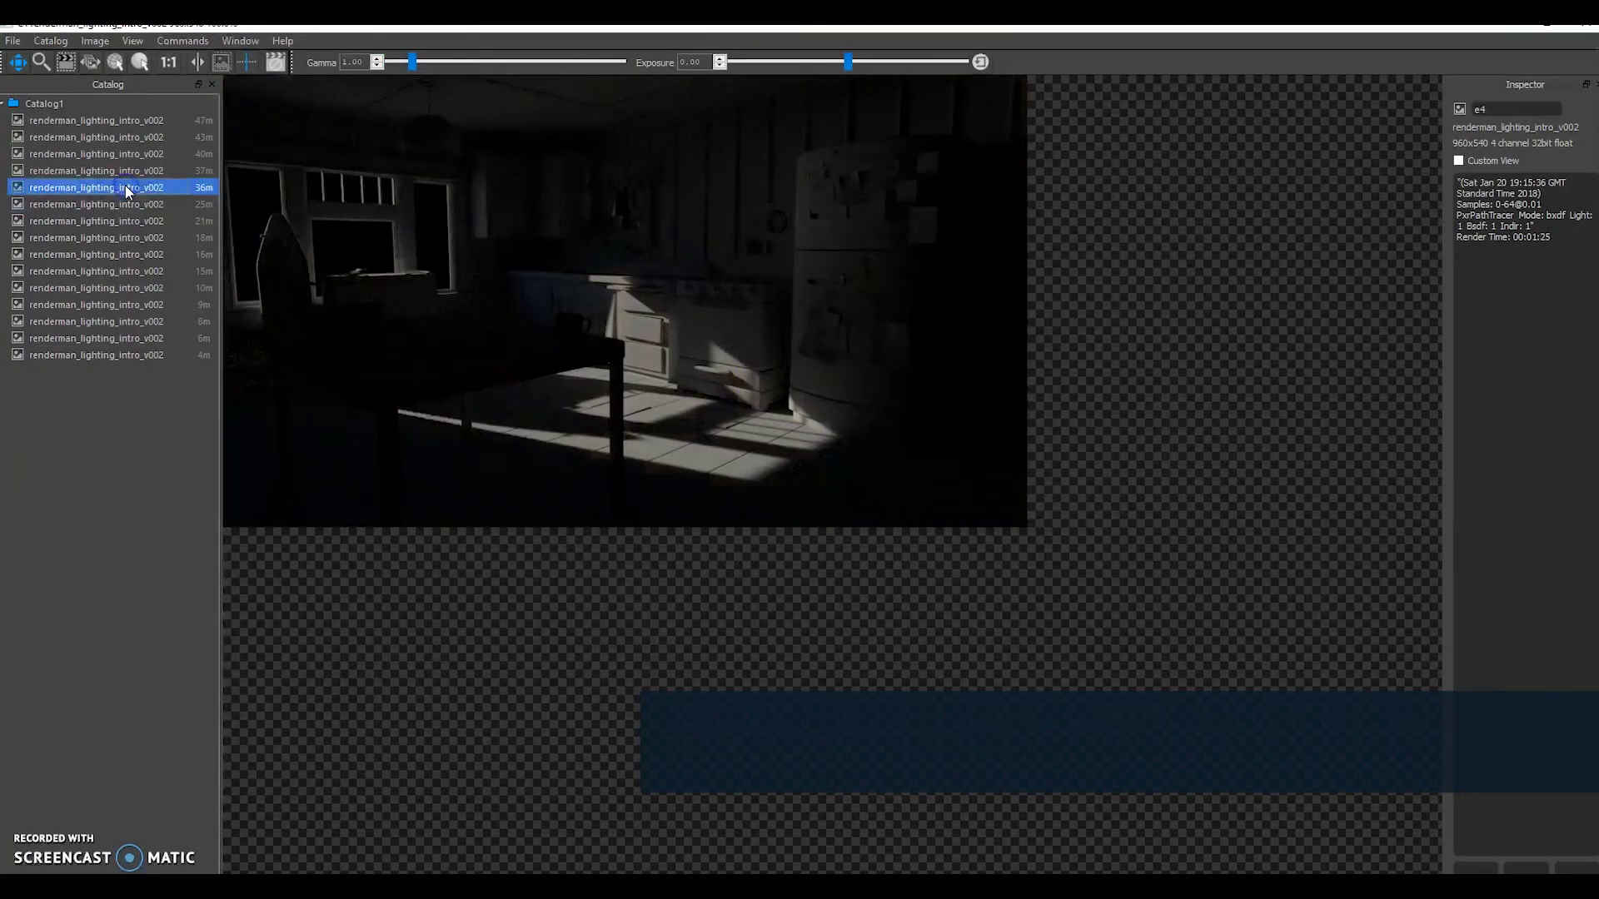
{"action": "left_click", "coordinate": [118, 354]}
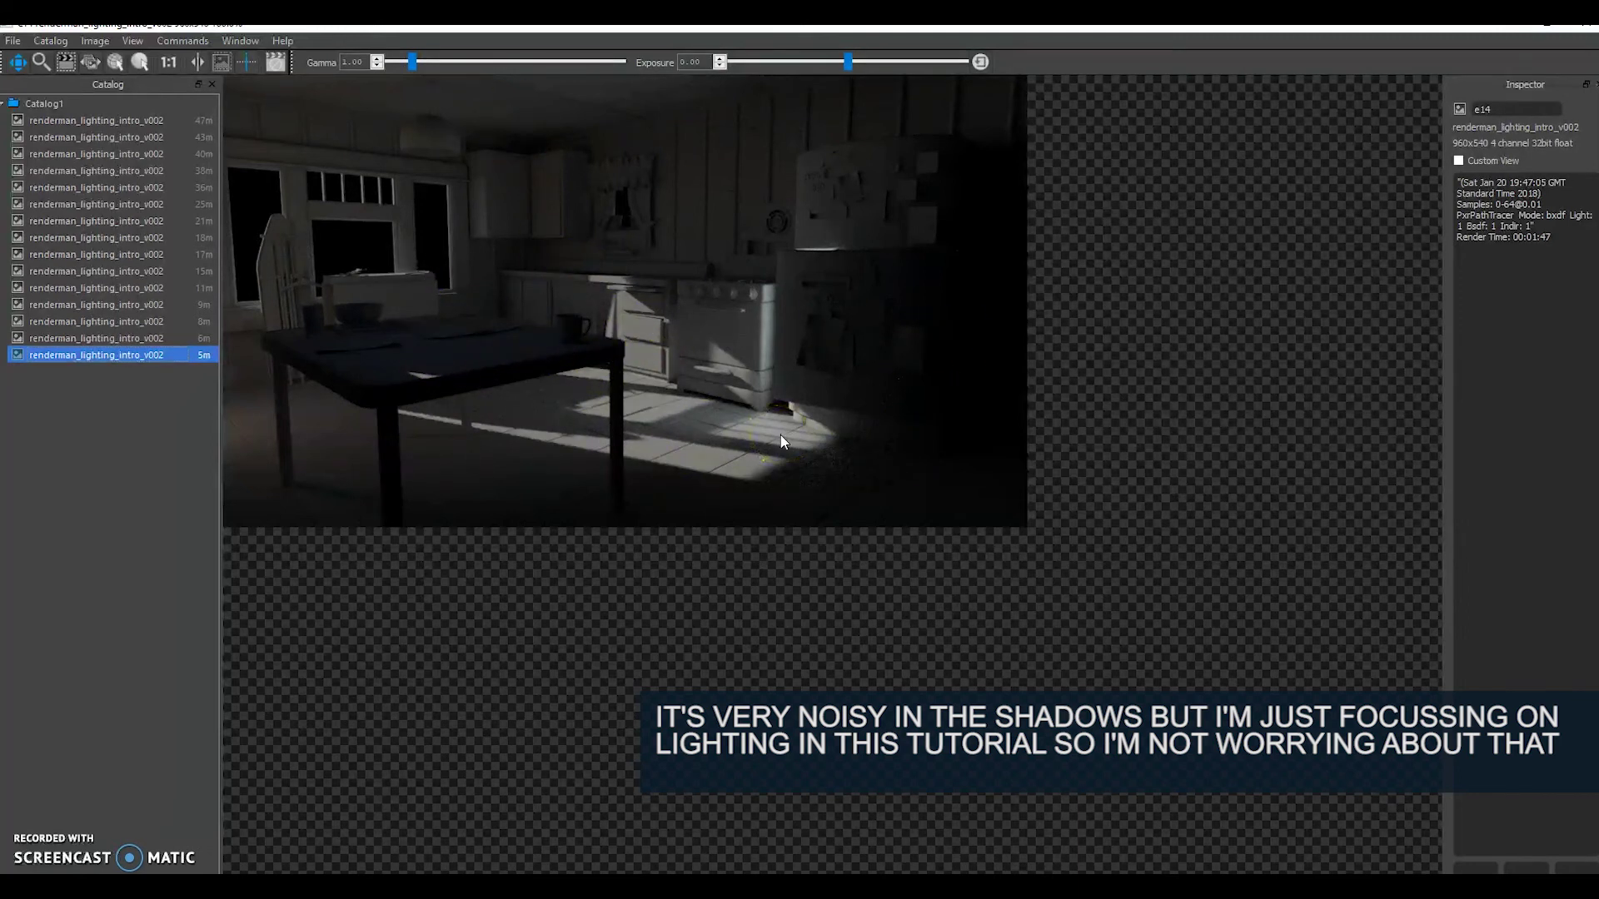
{"action": "left_click", "coordinate": [860, 456]}
{"action": "scroll", "coordinate": [846, 468], "scroll_direction": "up", "scroll_amount": 5}
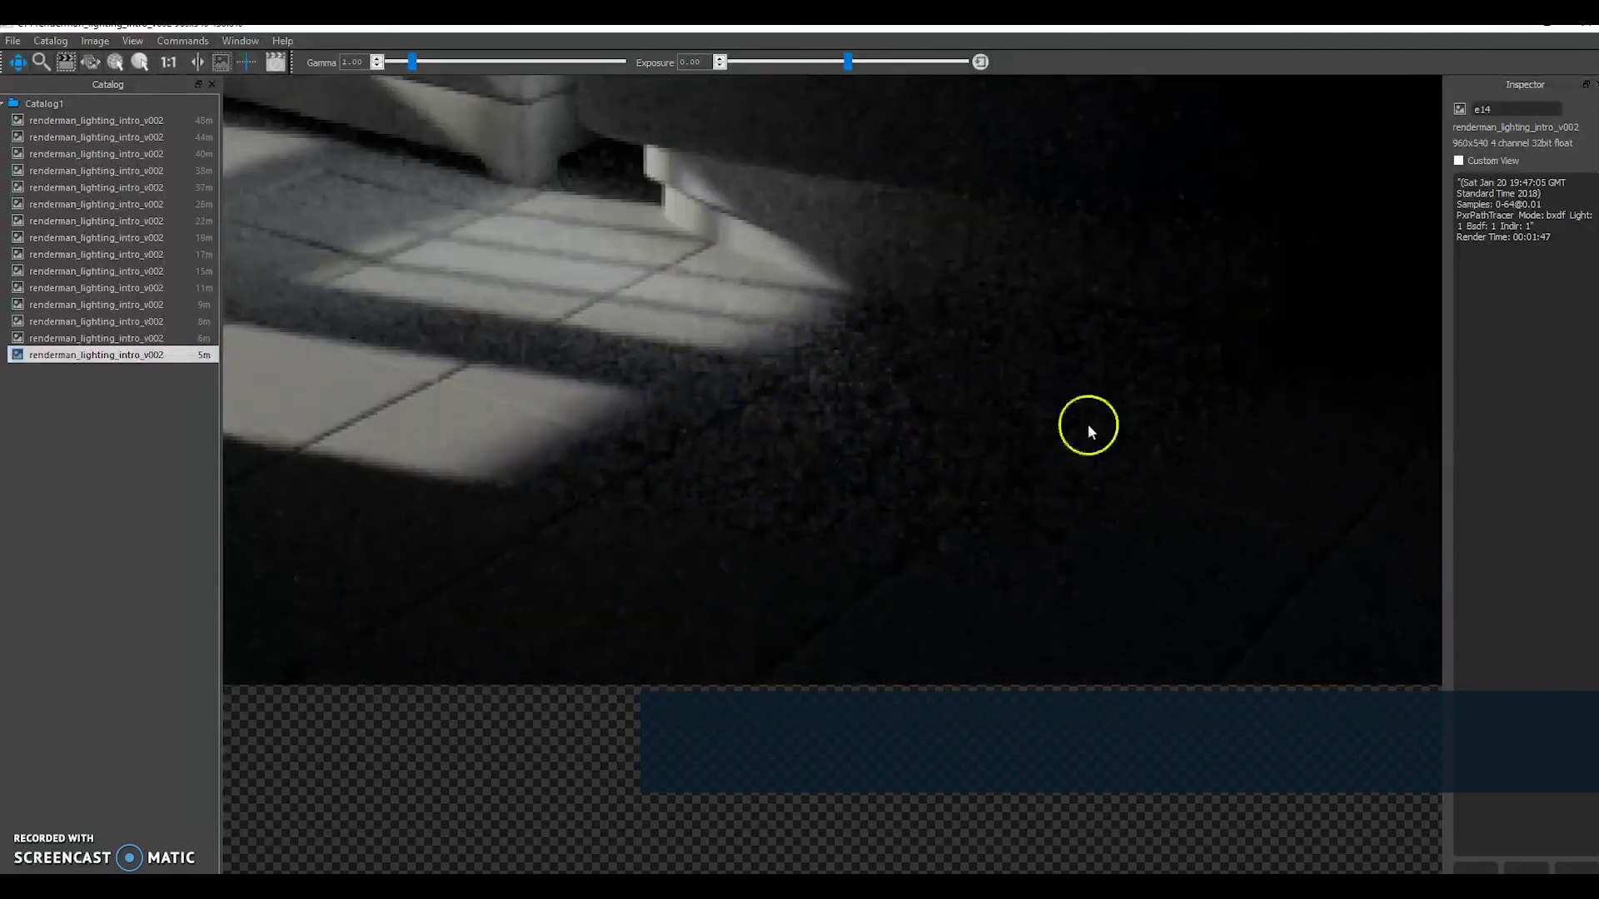
{"action": "scroll", "coordinate": [702, 326], "scroll_direction": "down", "scroll_amount": 4}
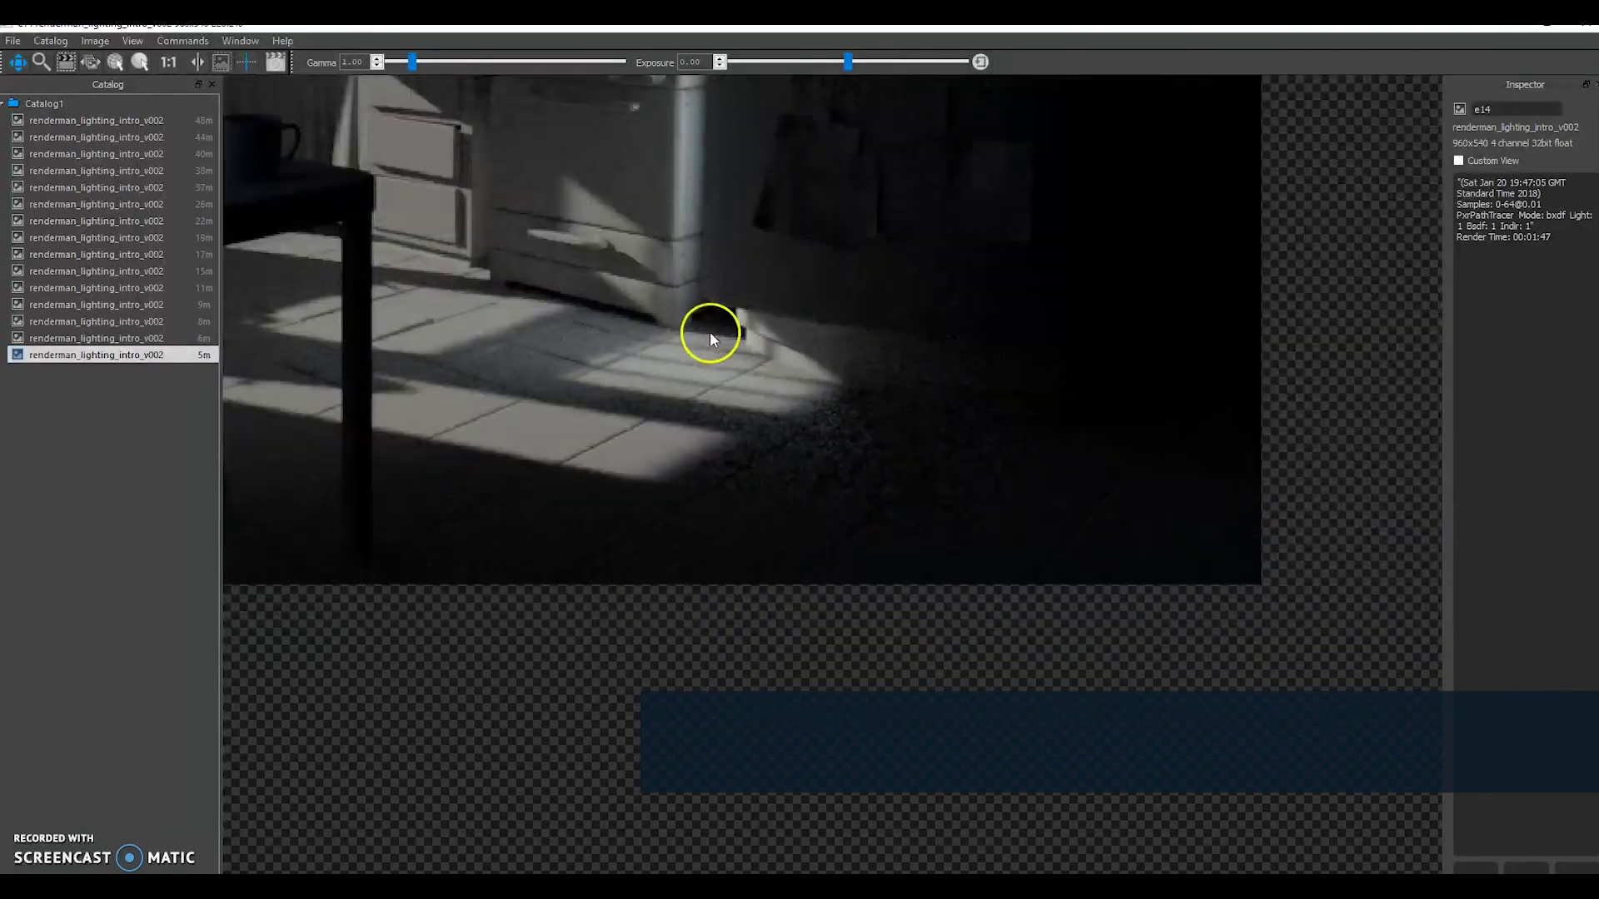
{"action": "scroll", "coordinate": [510, 253], "scroll_direction": "down", "scroll_amount": 3}
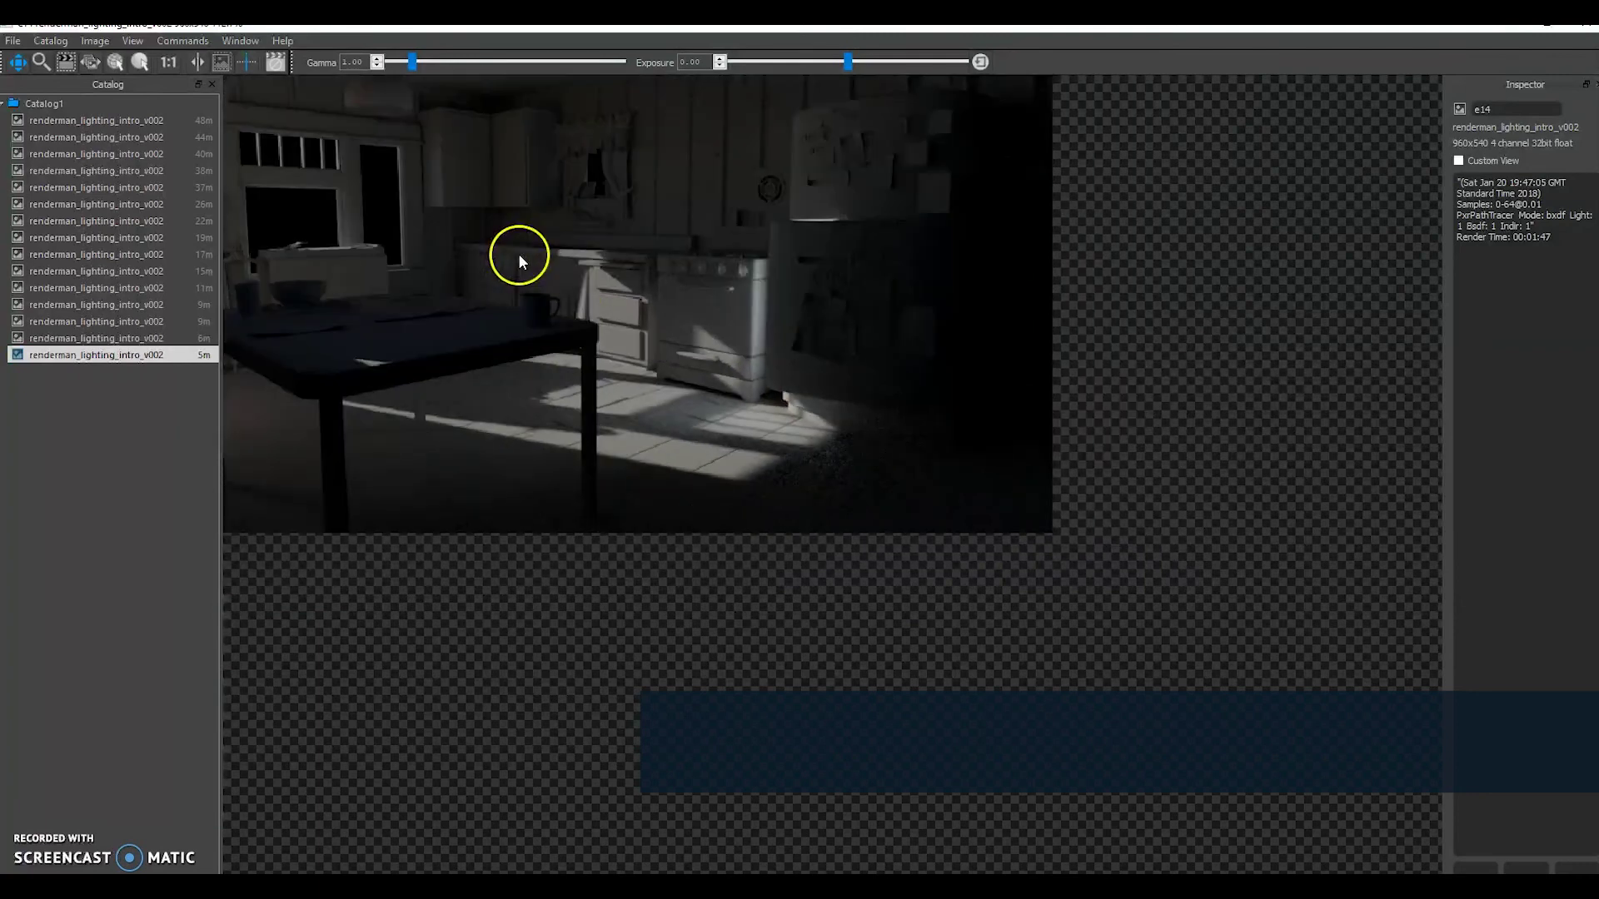
{"action": "scroll", "coordinate": [565, 285], "scroll_direction": "down", "scroll_amount": 1}
{"action": "scroll", "coordinate": [565, 284], "scroll_direction": "up", "scroll_amount": 1}
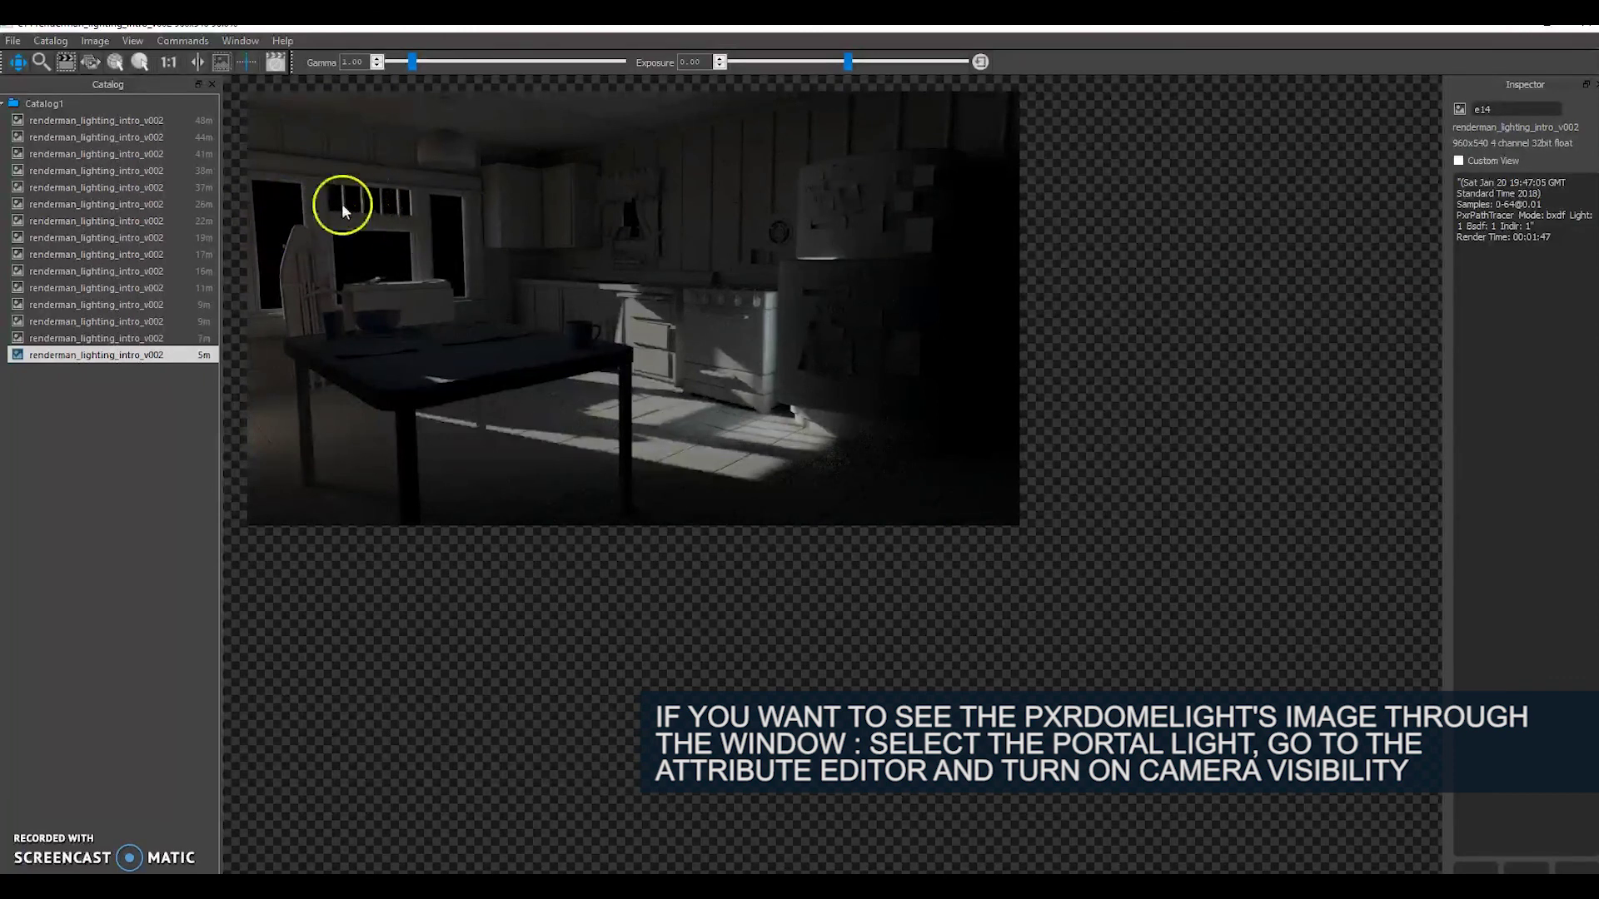
{"action": "left_click", "coordinate": [1511, 31]}
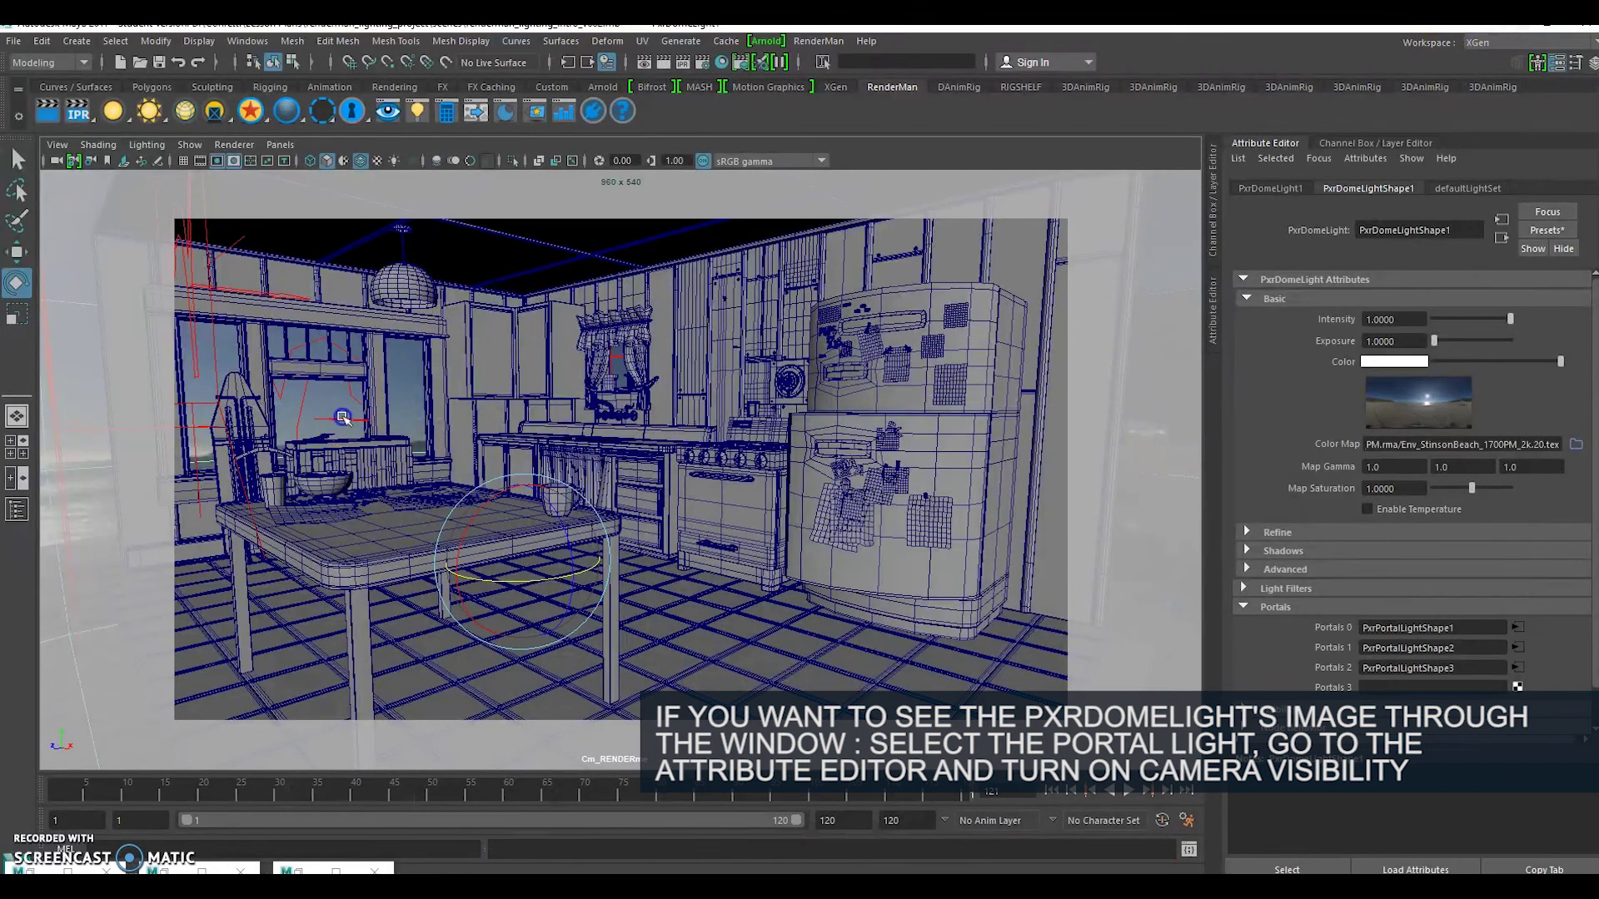
- Turn on Camera Visibility for the portal lights at the large window and the curtained window
{"action": "left_click", "coordinate": [343, 418]}
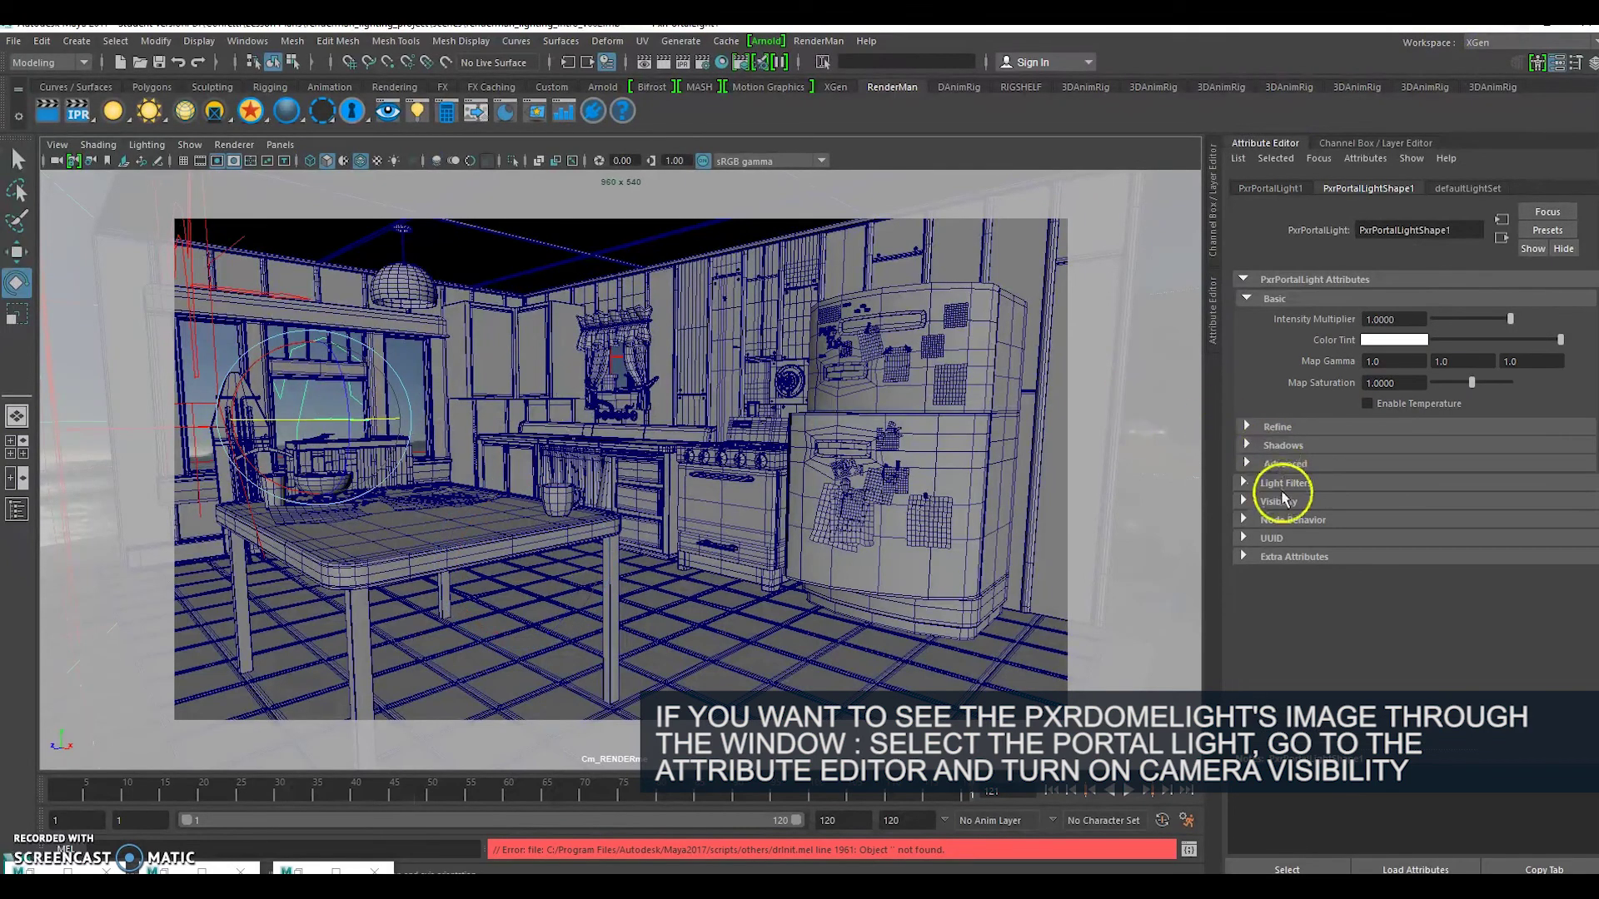
{"action": "left_click", "coordinate": [1278, 500]}
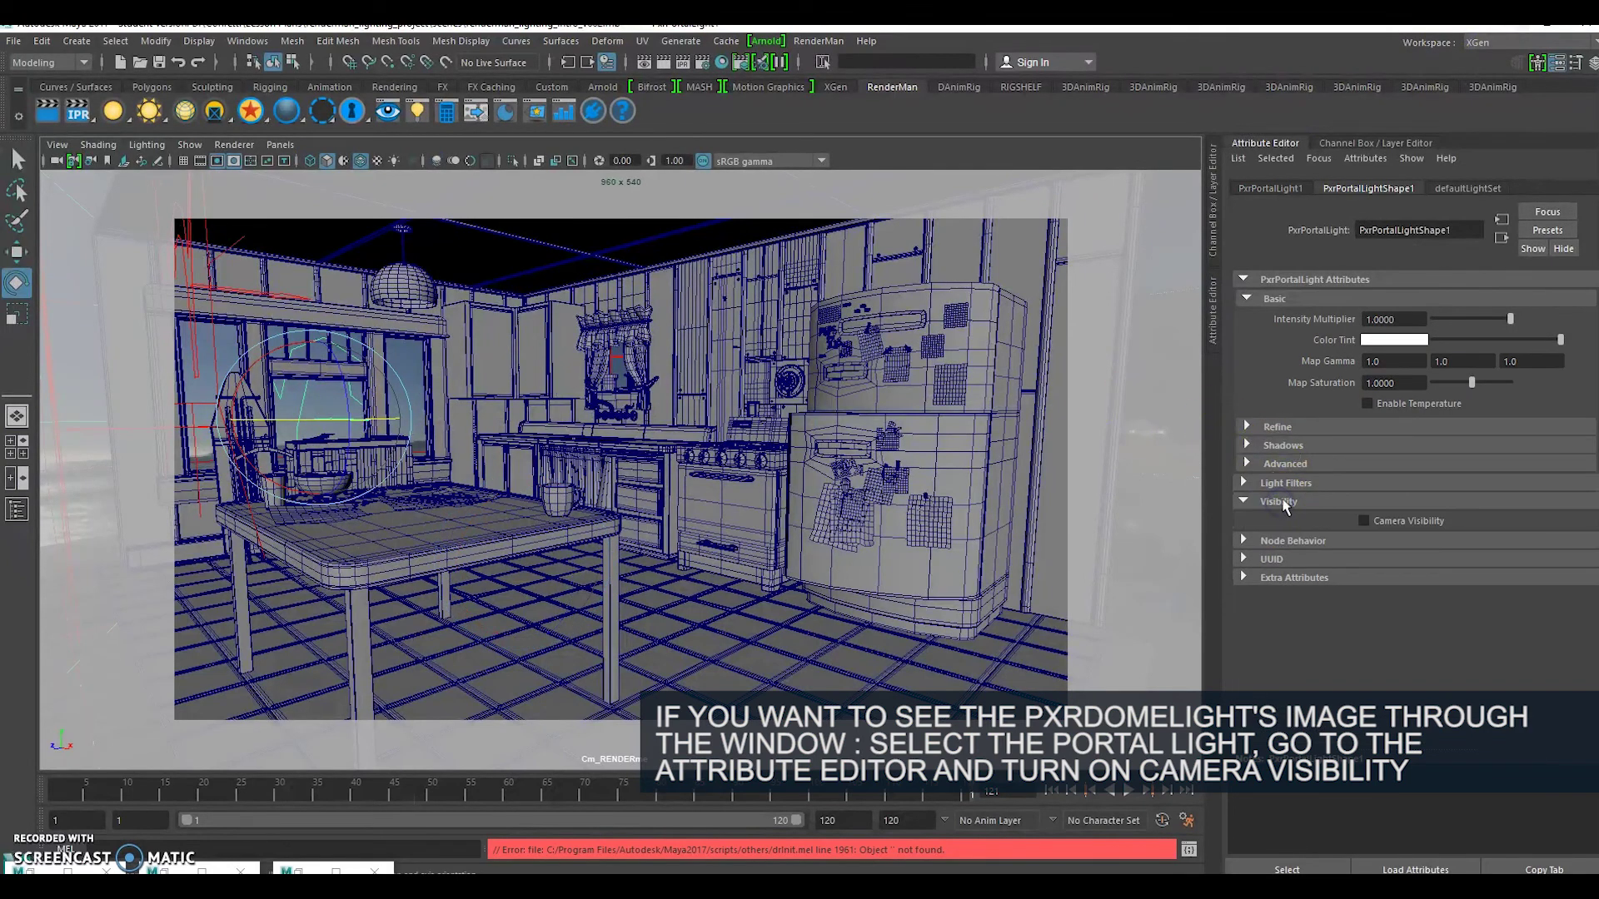
{"action": "left_click", "coordinate": [1373, 521]}
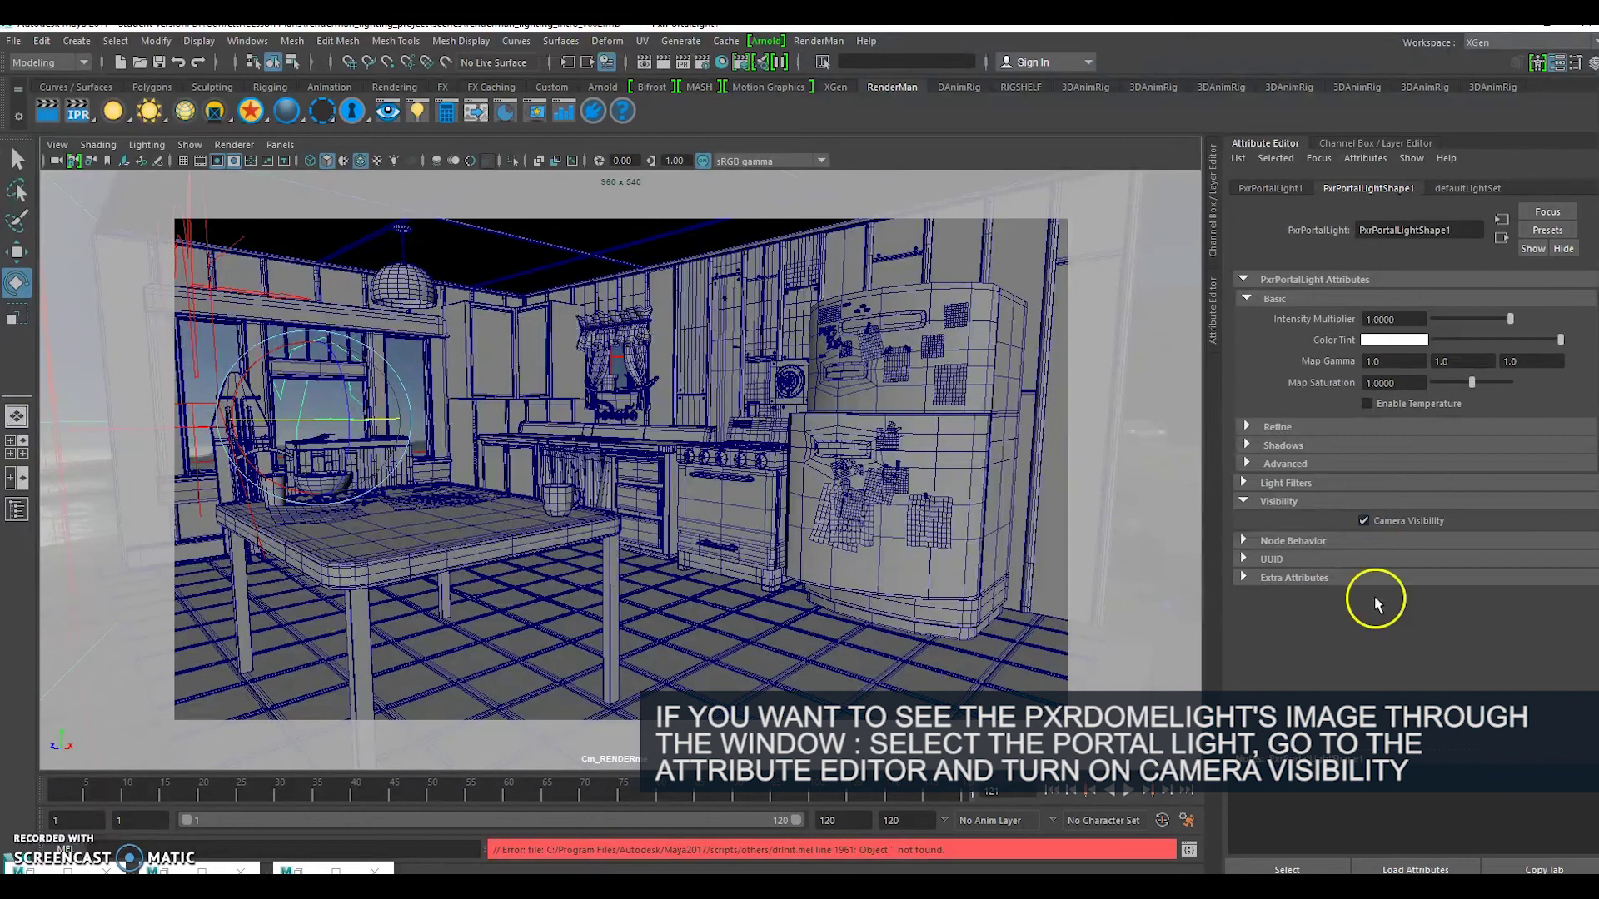
{"action": "left_click", "coordinate": [615, 357]}
{"action": "left_click", "coordinate": [1391, 521]}
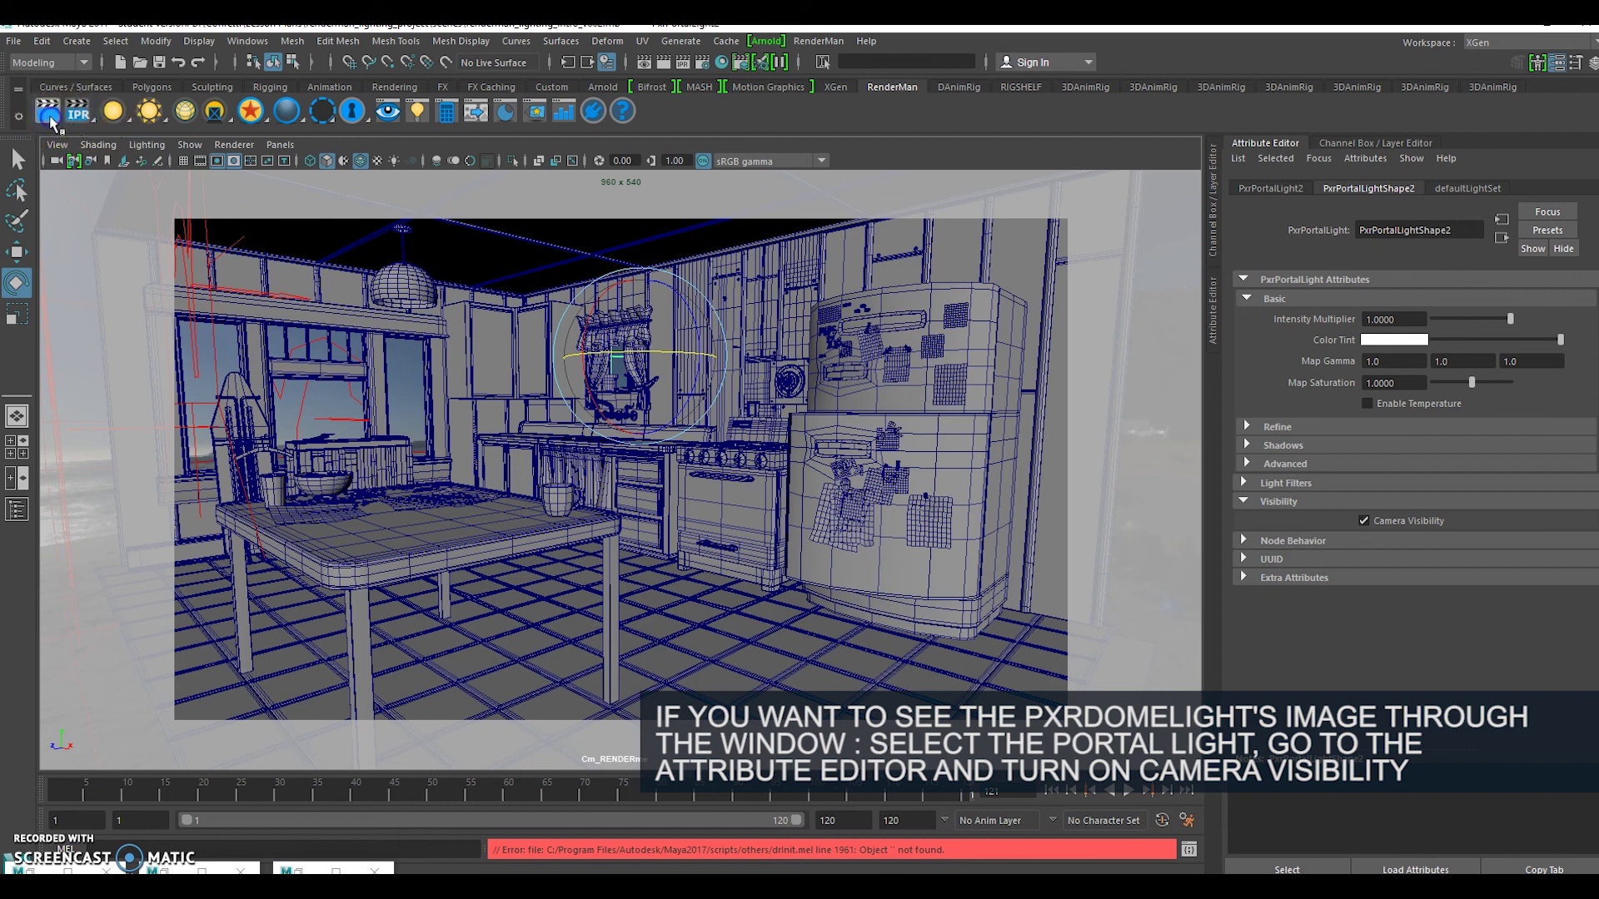
- Test render the scene with the camera-visible portal lights and compare the windows with the previous render
{"action": "left_click", "coordinate": [977, 317]}
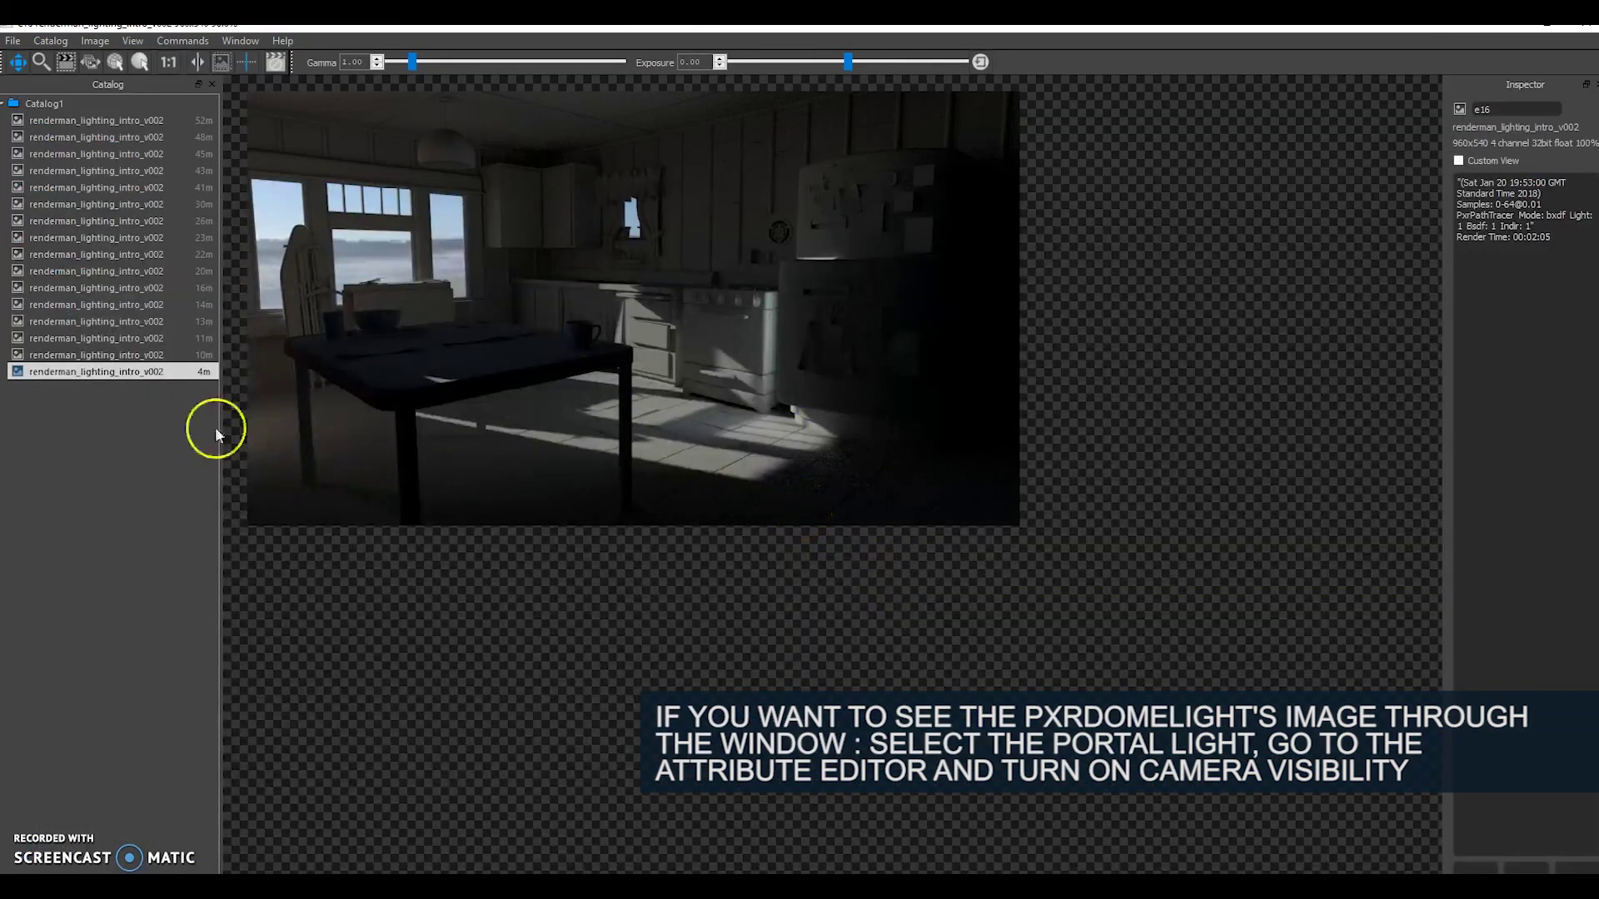
{"action": "left_click", "coordinate": [149, 356]}
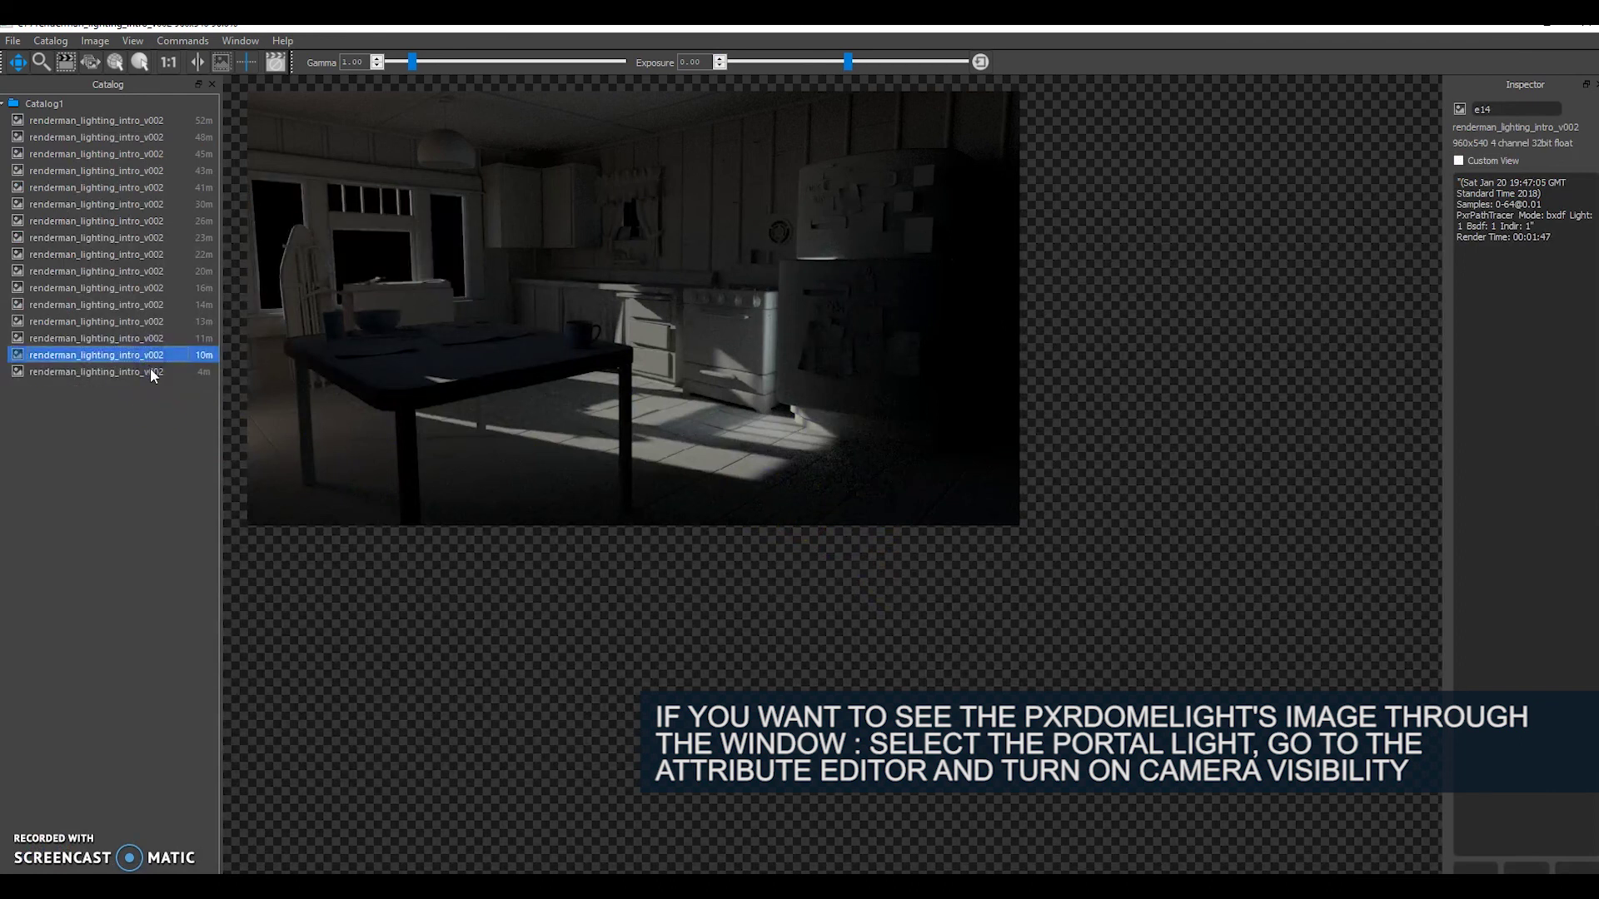
{"action": "left_click", "coordinate": [150, 371]}
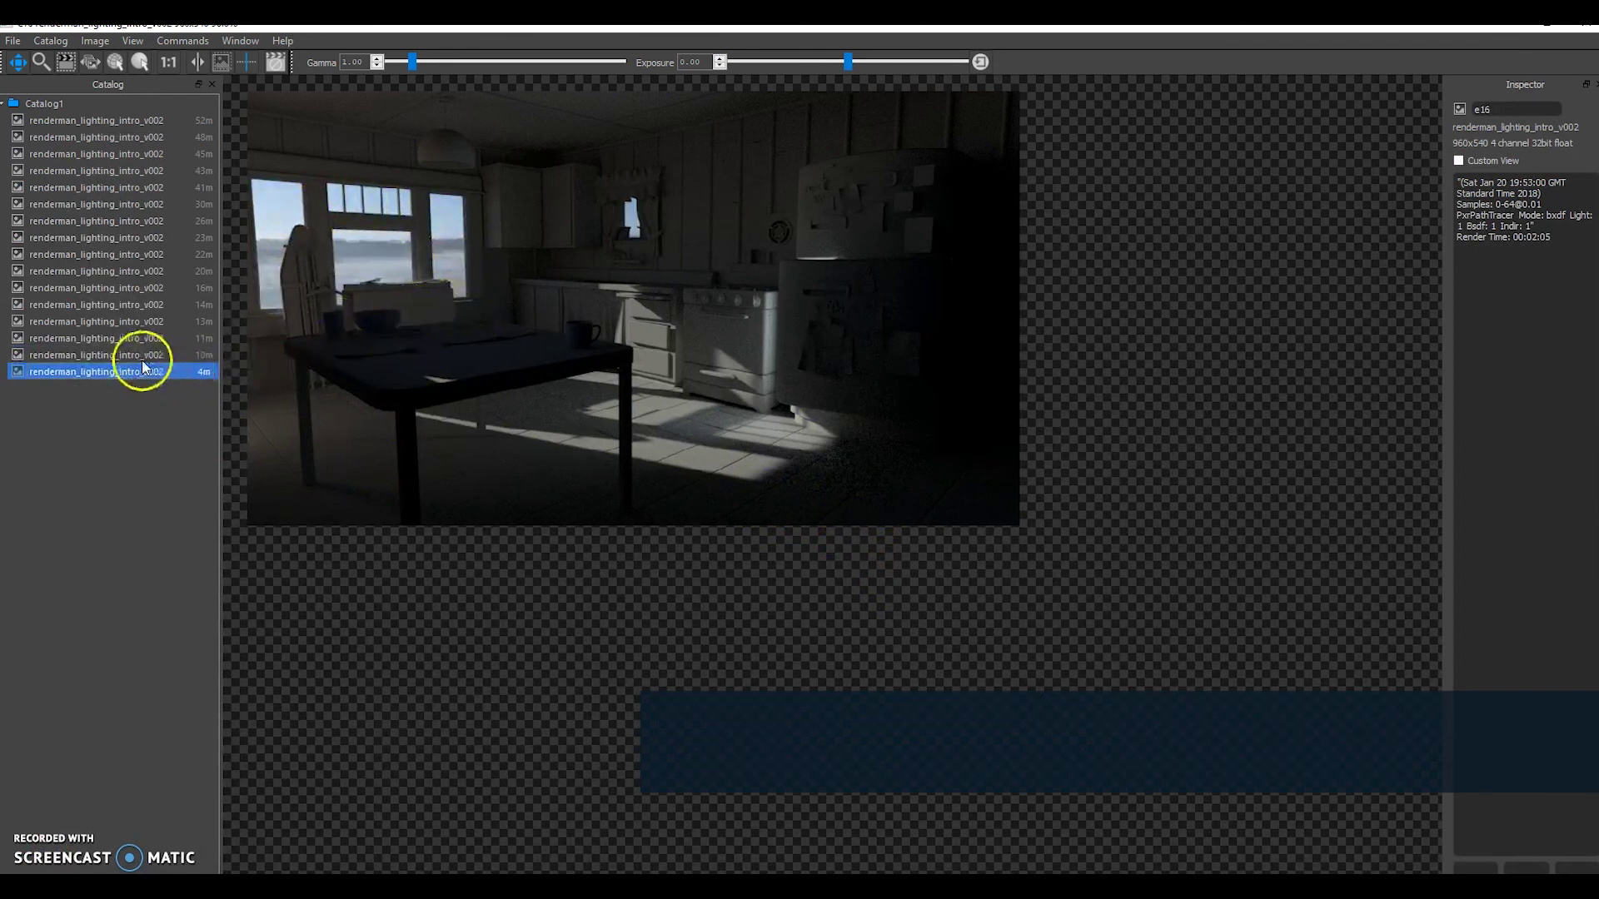